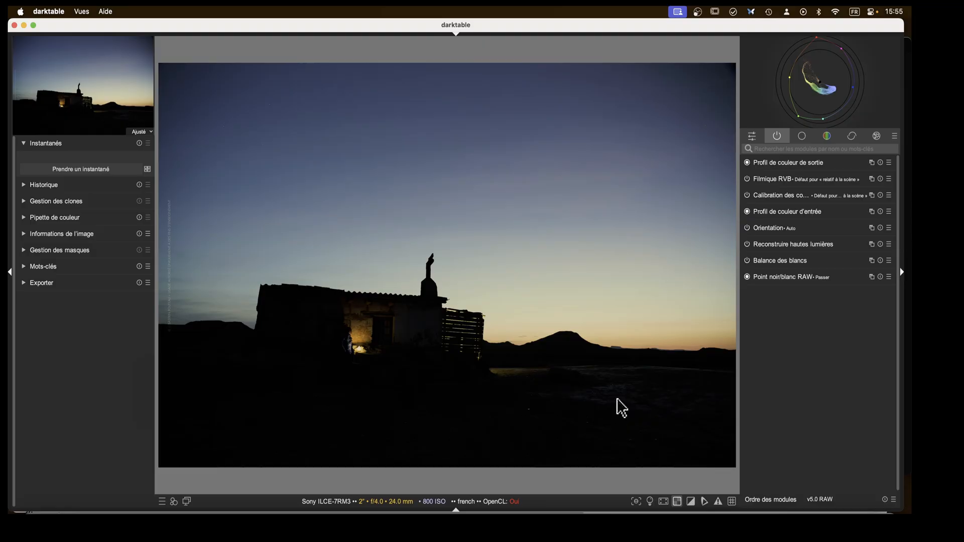
Search the processing modules for "expos" and open the Exposition module.
{"action": "left_click", "coordinate": [678, 503]}
{"action": "left_click", "coordinate": [787, 150]}
{"action": "type", "text": "expos"}
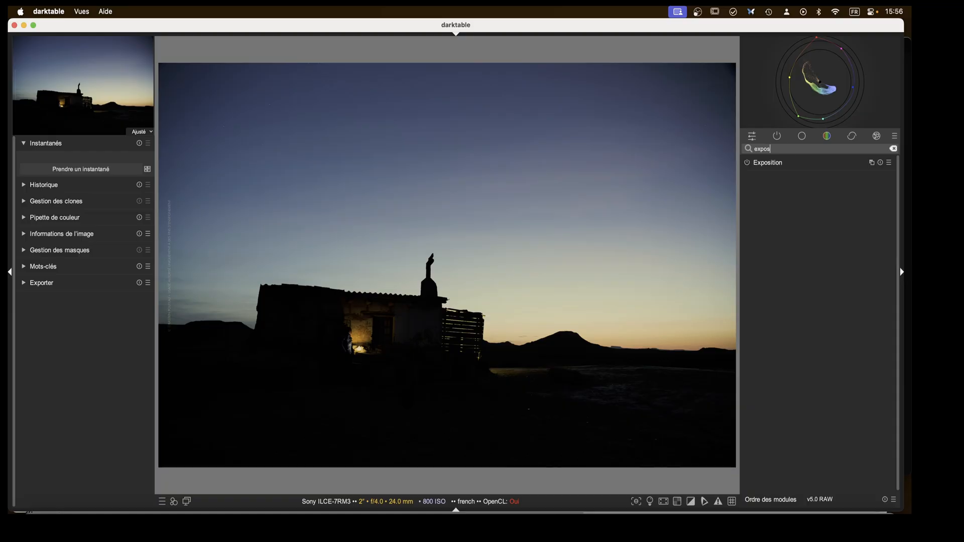
{"action": "left_click", "coordinate": [773, 163]}
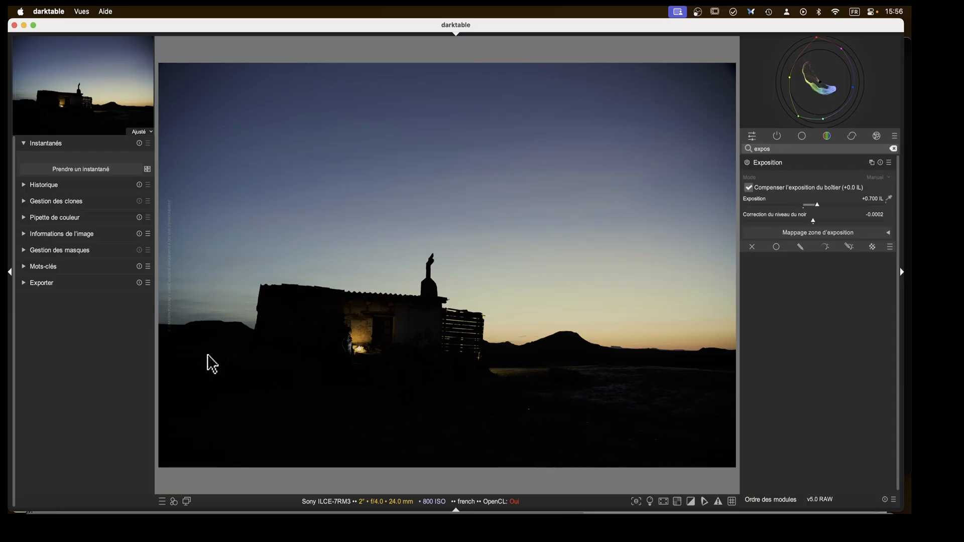
Set the Exposition slider to about +2 EV and collapse the module.
{"action": "left_click_drag", "start_coordinate": [817, 206], "coordinate": [889, 210]}
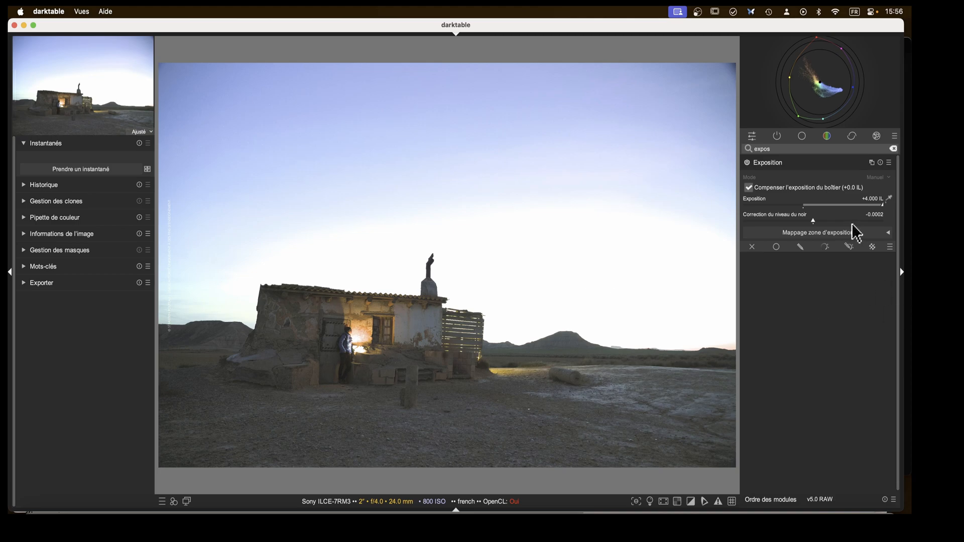
{"action": "left_click", "coordinate": [880, 209]}
{"action": "left_click_drag", "start_coordinate": [879, 208], "coordinate": [845, 216]}
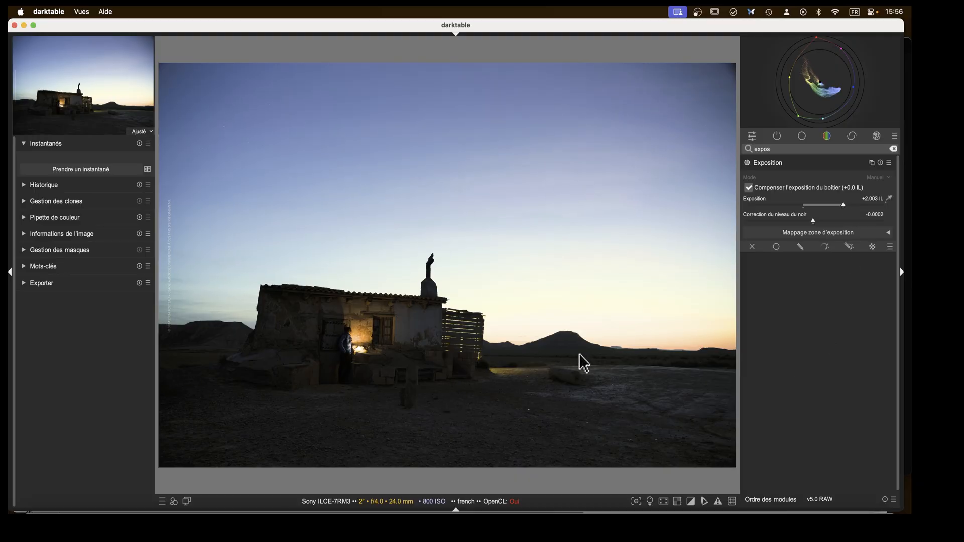
{"action": "left_click", "coordinate": [773, 163]}
Open Filmique RVB from the active modules and apply its automatic levels picker to the image.
{"action": "left_click", "coordinate": [779, 136]}
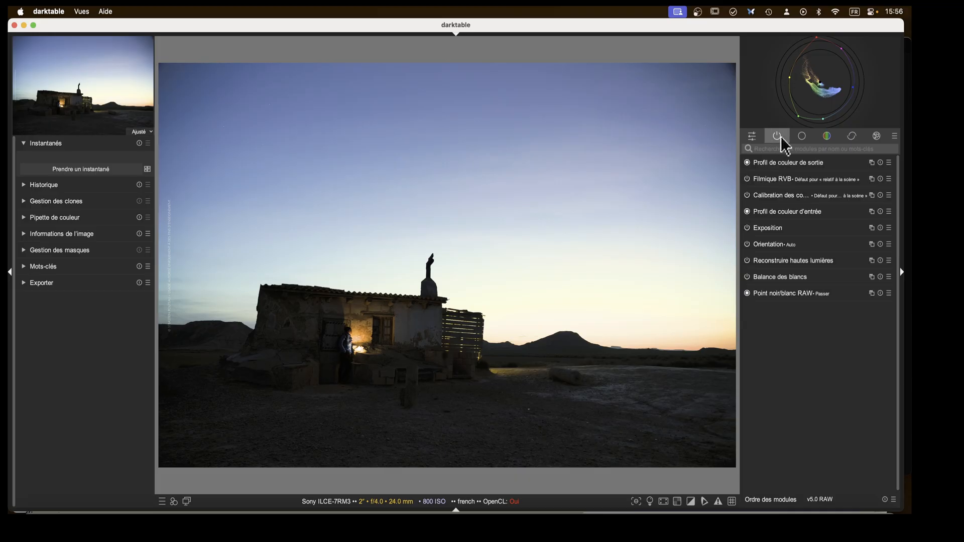
{"action": "left_click", "coordinate": [768, 179]}
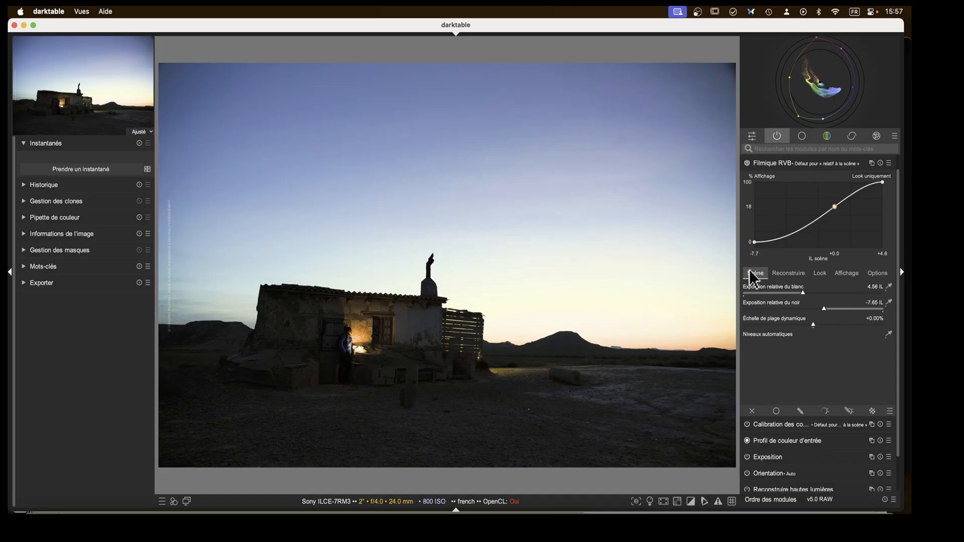
{"action": "left_click", "coordinate": [889, 334]}
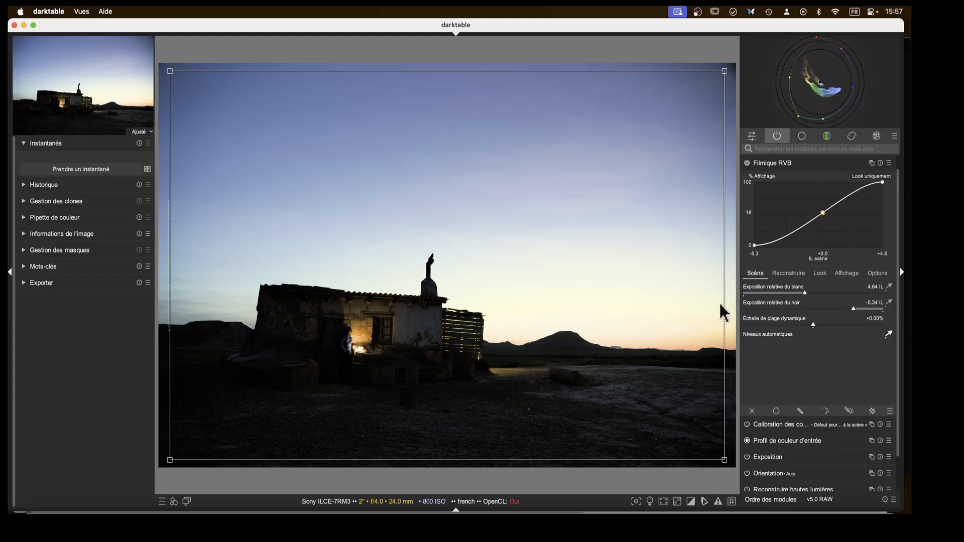
Set Filmique RVB's white relative exposure to about 4.94 EV and black relative exposure to about -10.16 EV.
{"action": "mouse_move", "coordinate": [803, 303]}
{"action": "left_mouse_down"}
{"action": "mouse_move", "coordinate": [819, 301]}
{"action": "mouse_move", "coordinate": [796, 299]}
{"action": "mouse_move", "coordinate": [813, 302]}
{"action": "mouse_move", "coordinate": [809, 294]}
{"action": "left_mouse_up"}
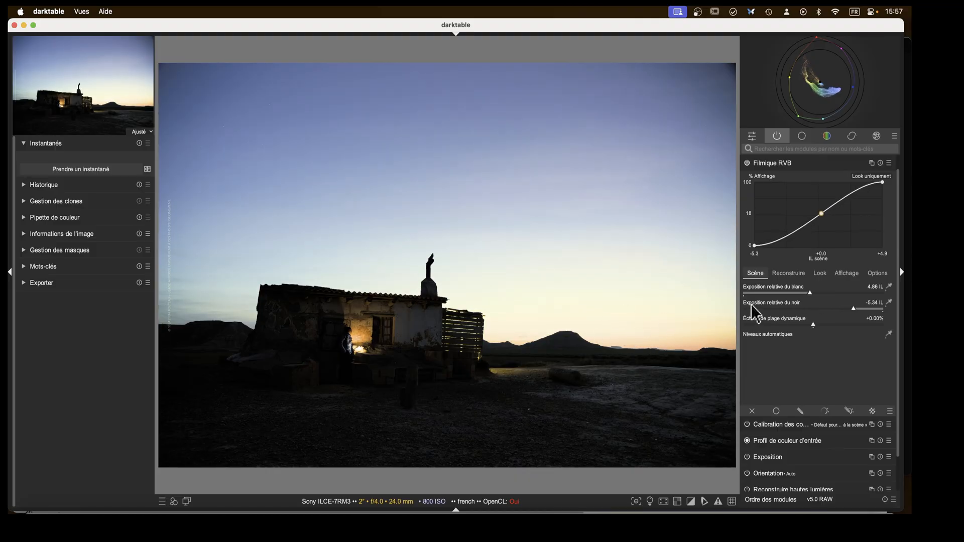
{"action": "left_click_drag", "start_coordinate": [809, 296], "coordinate": [813, 301]}
{"action": "left_click_drag", "start_coordinate": [850, 308], "coordinate": [743, 308]}
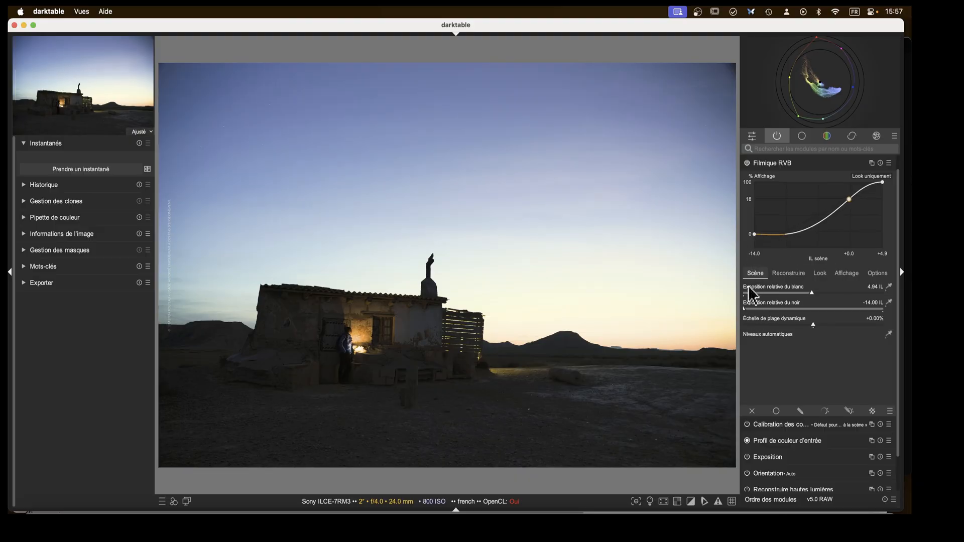
{"action": "left_click_drag", "start_coordinate": [747, 311], "coordinate": [791, 309]}
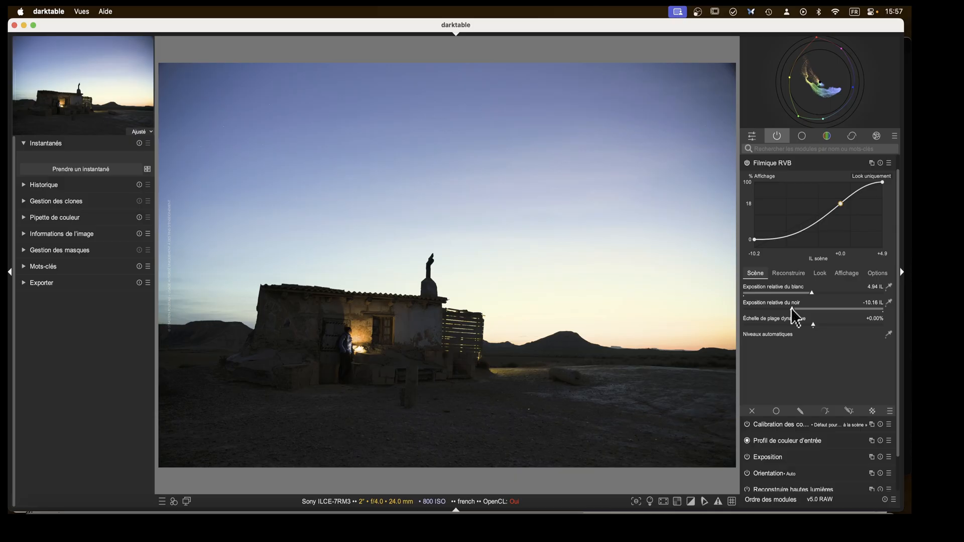
{"action": "scroll", "coordinate": [785, 309], "scroll_direction": "up", "scroll_amount": 1}
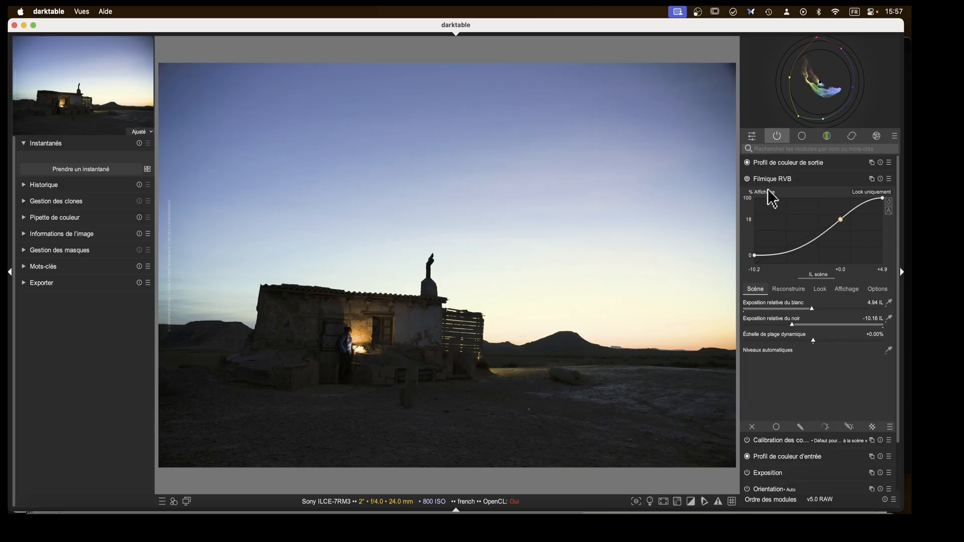
{"action": "scroll", "coordinate": [781, 295], "scroll_direction": "down", "scroll_amount": 3}
{"action": "scroll", "coordinate": [782, 298], "scroll_direction": "up", "scroll_amount": 2}
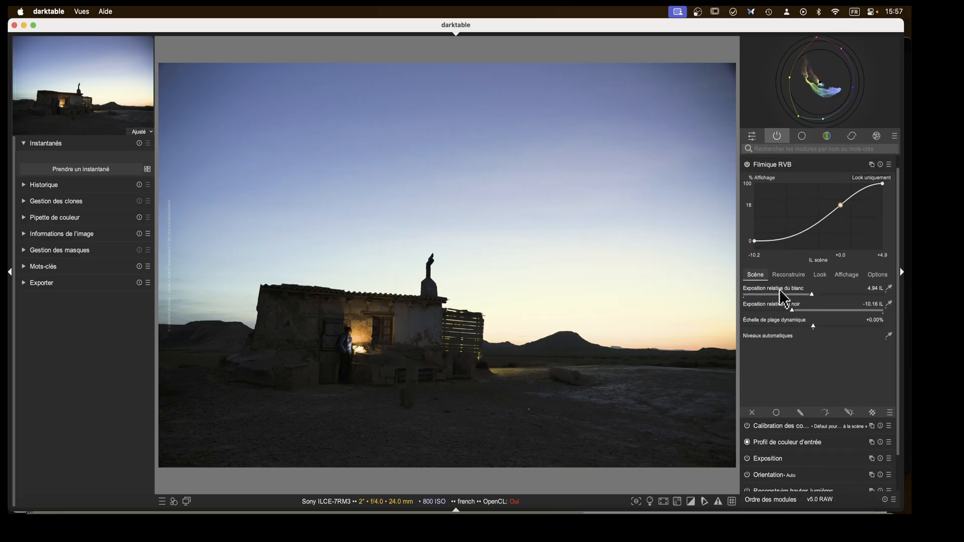
{"action": "left_click", "coordinate": [776, 168]}
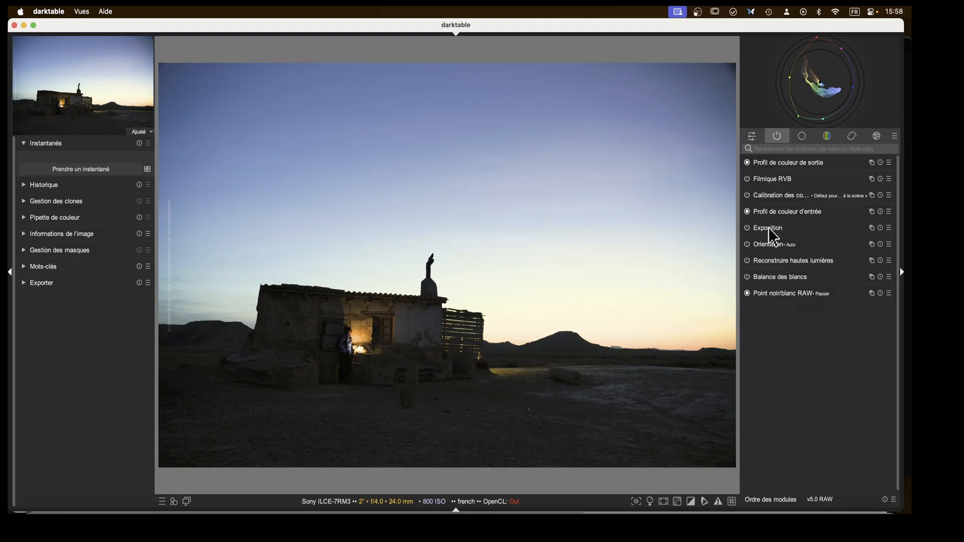
Create a new instance of the Exposition module and name it "masque ciel".
{"action": "left_click", "coordinate": [872, 228]}
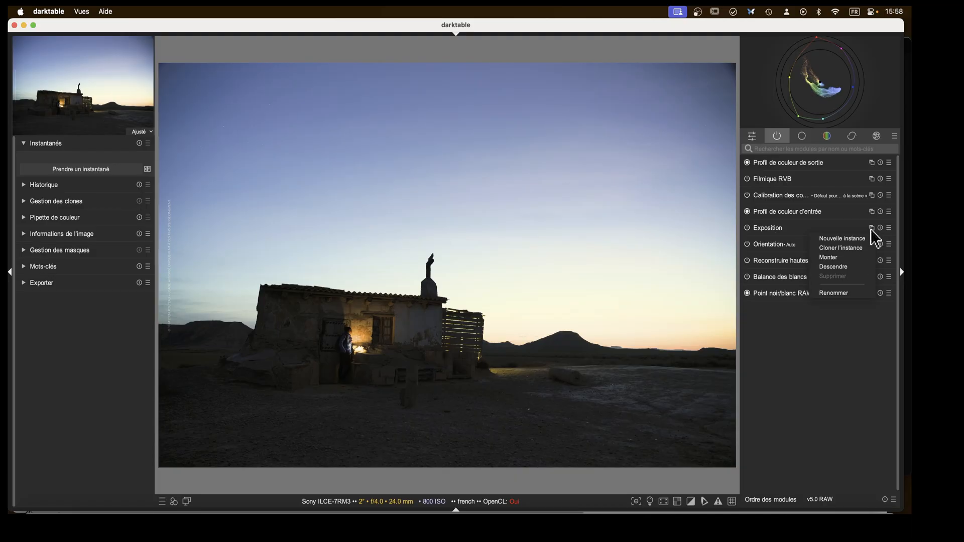
{"action": "left_click", "coordinate": [838, 239]}
{"action": "left_click", "coordinate": [812, 229], "text": "ctrl"}
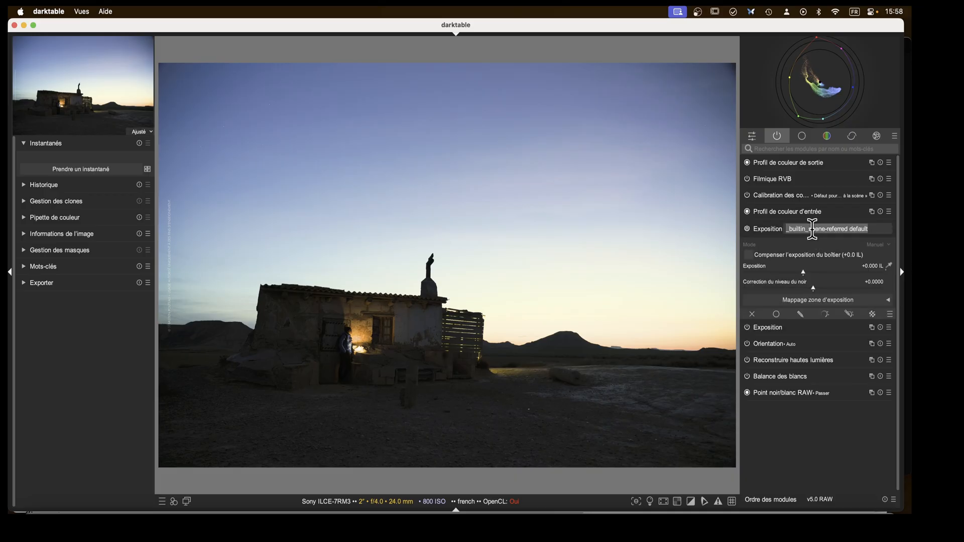
{"action": "type", "text": "masque ciel"}
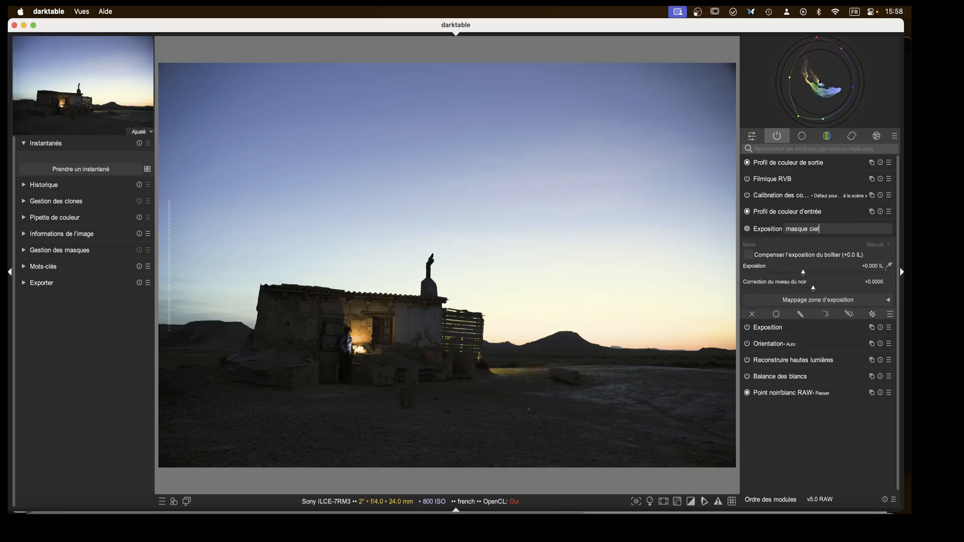
{"action": "key", "text": "Return"}
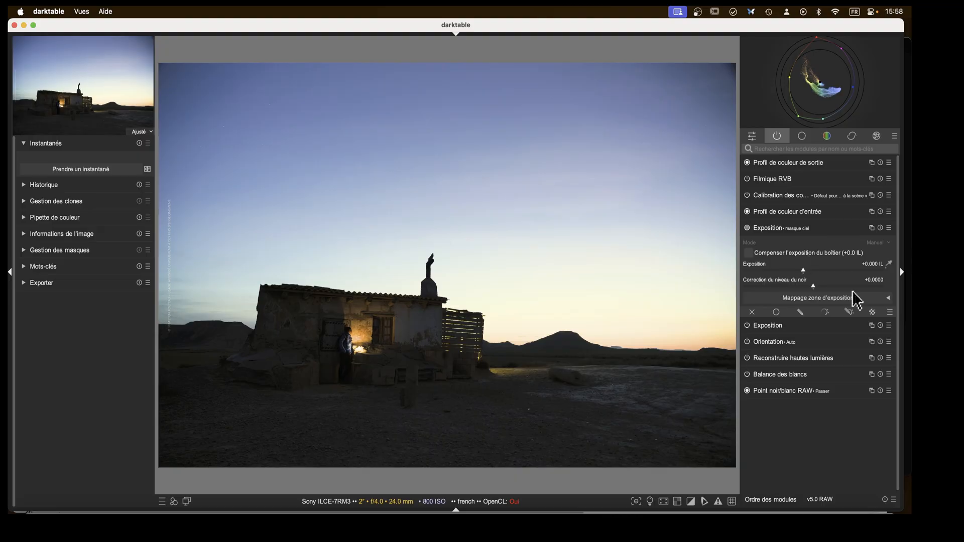
Enable a drawn and parametric mask and trace a path around the sky along the horizon and hut roofline.
{"action": "left_click", "coordinate": [848, 312]}
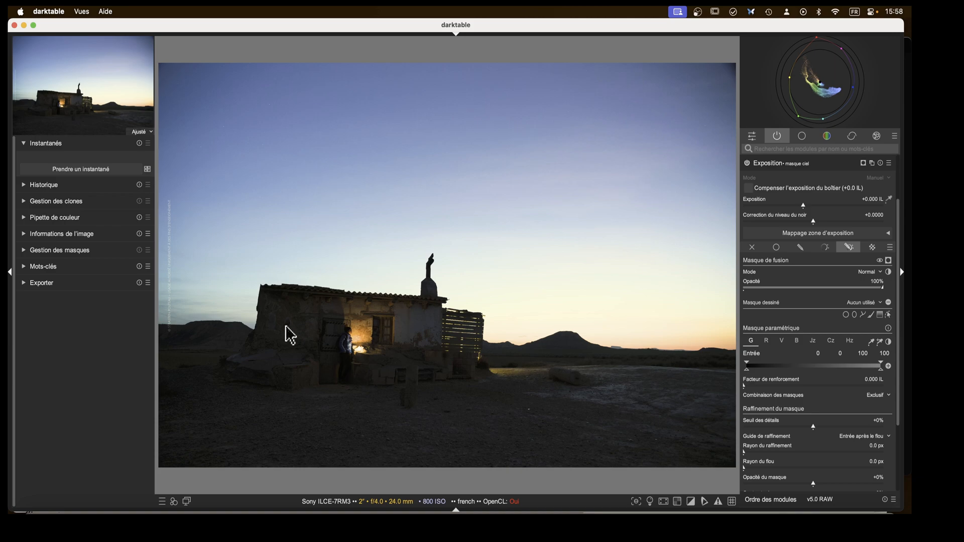
{"action": "left_click", "coordinate": [862, 316]}
{"action": "left_click", "coordinate": [736, 354]}
{"action": "left_click", "coordinate": [567, 345]}
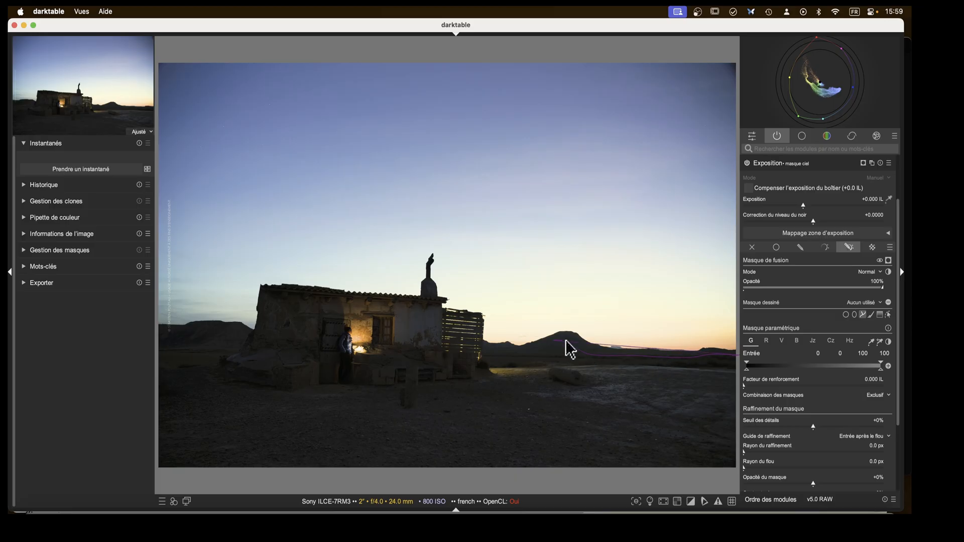
{"action": "left_click", "coordinate": [485, 347]}
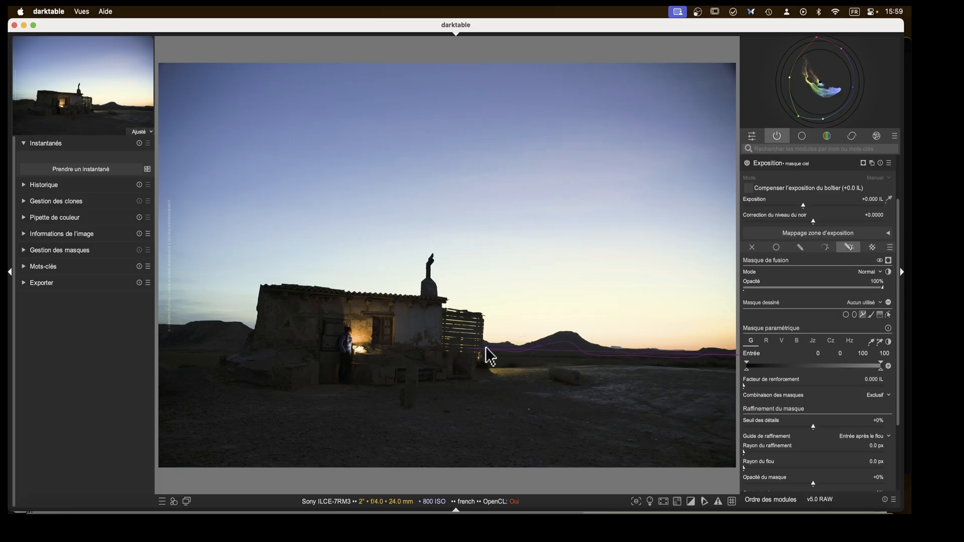
{"action": "left_click", "coordinate": [442, 343]}
{"action": "left_click", "coordinate": [437, 317]}
{"action": "left_click", "coordinate": [436, 303]}
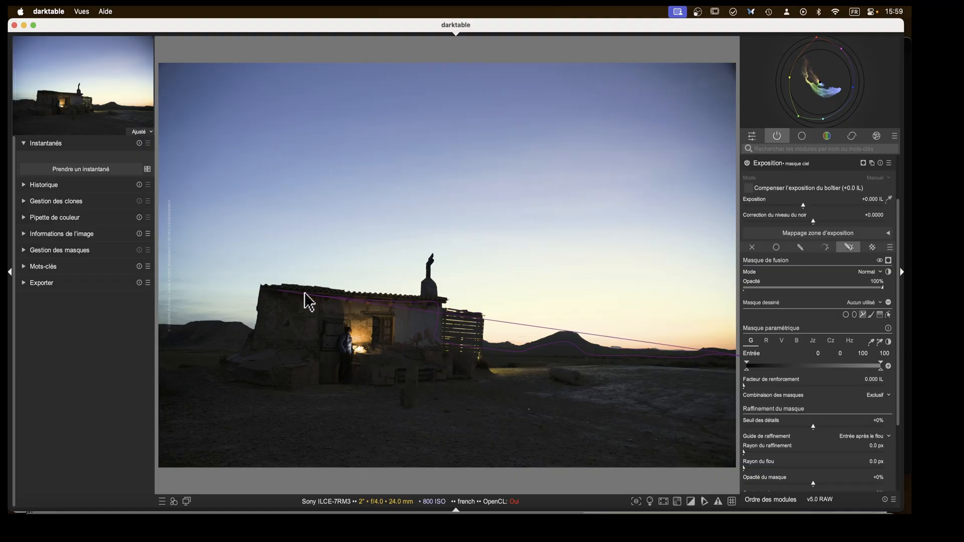
{"action": "left_click", "coordinate": [263, 300]}
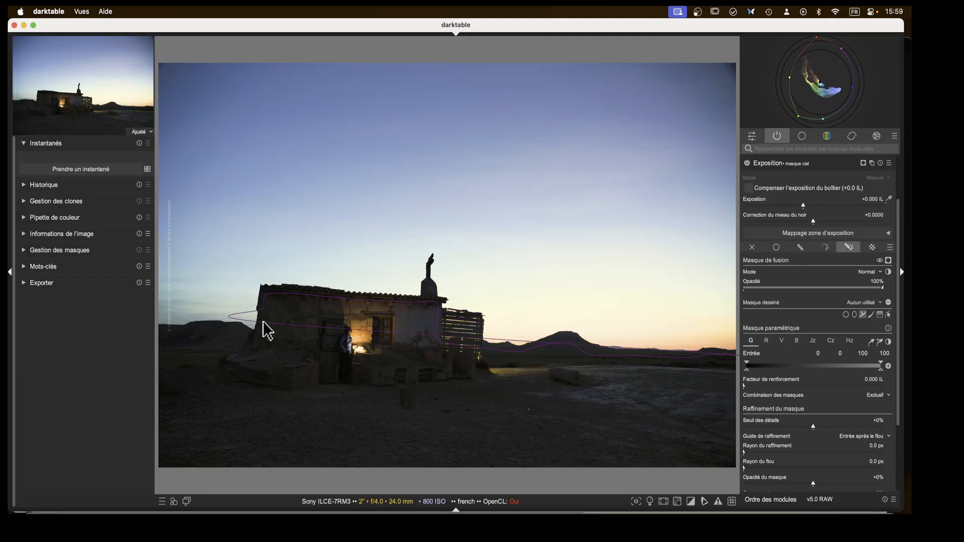
{"action": "left_click", "coordinate": [261, 339]}
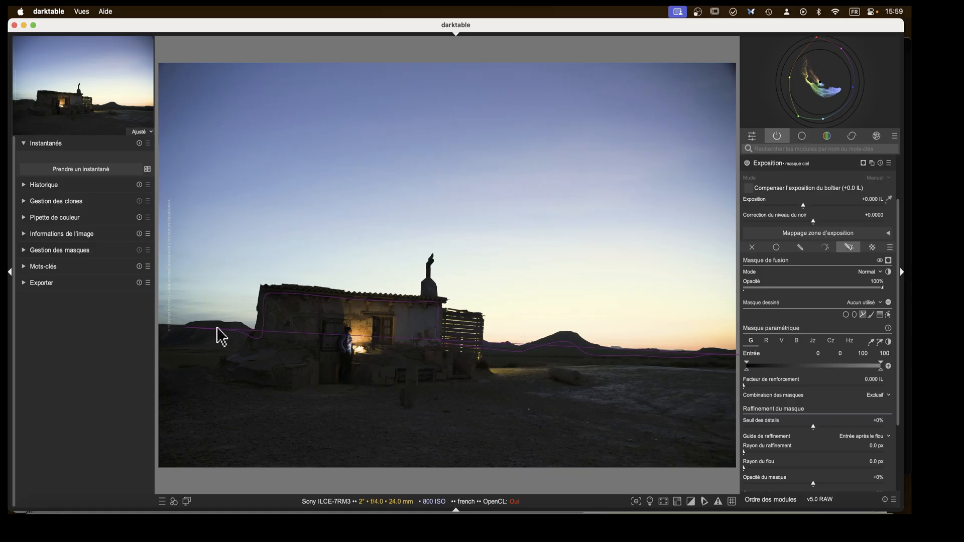
{"action": "left_click", "coordinate": [158, 338]}
{"action": "left_click", "coordinate": [160, 54]}
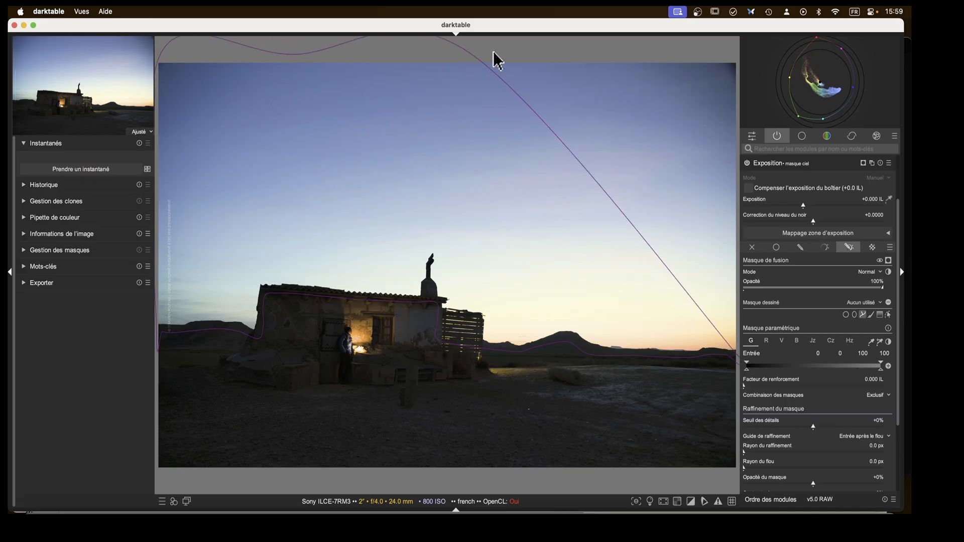
{"action": "left_click", "coordinate": [738, 56]}
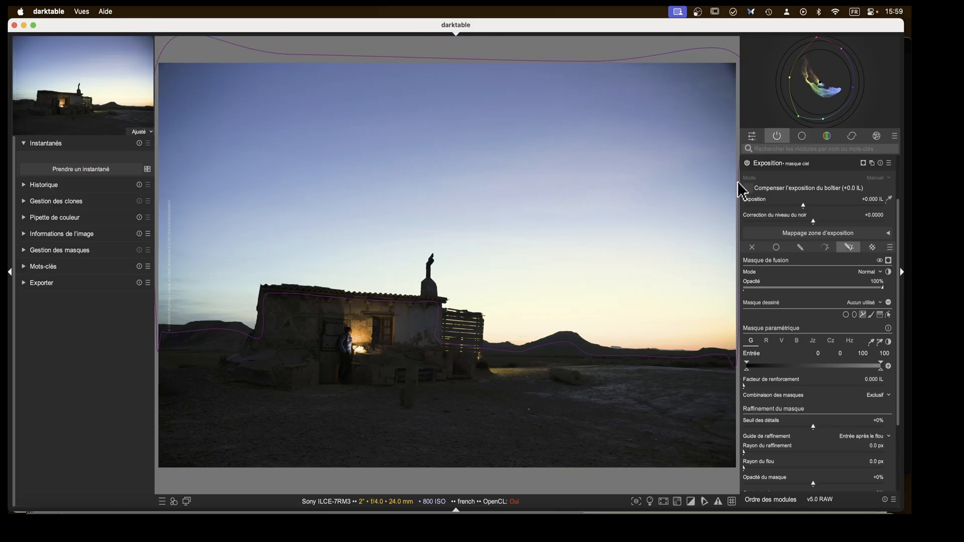
{"action": "right_click", "coordinate": [740, 223]}
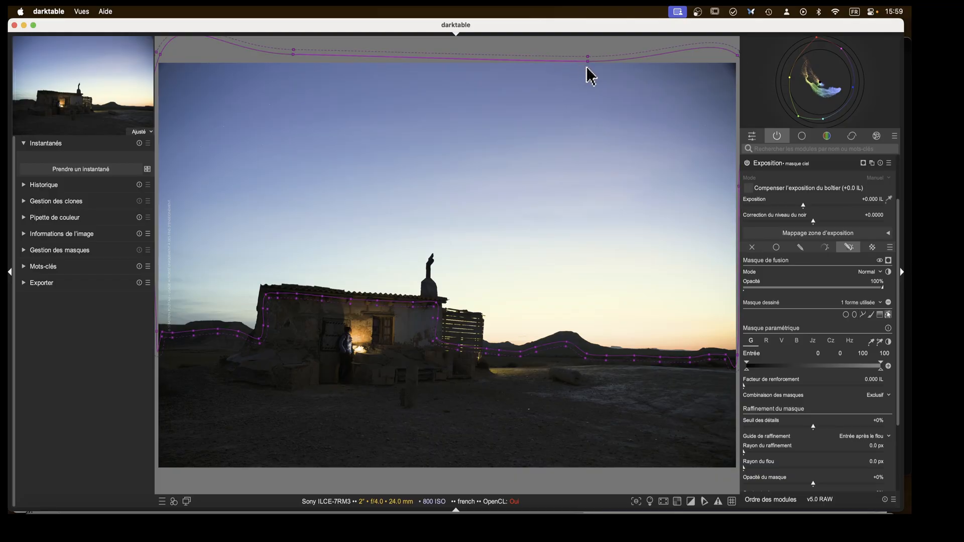
Move the path's upper nodes above the image edge and display the mask overlay.
{"action": "left_click_drag", "start_coordinate": [587, 61], "coordinate": [582, 57]}
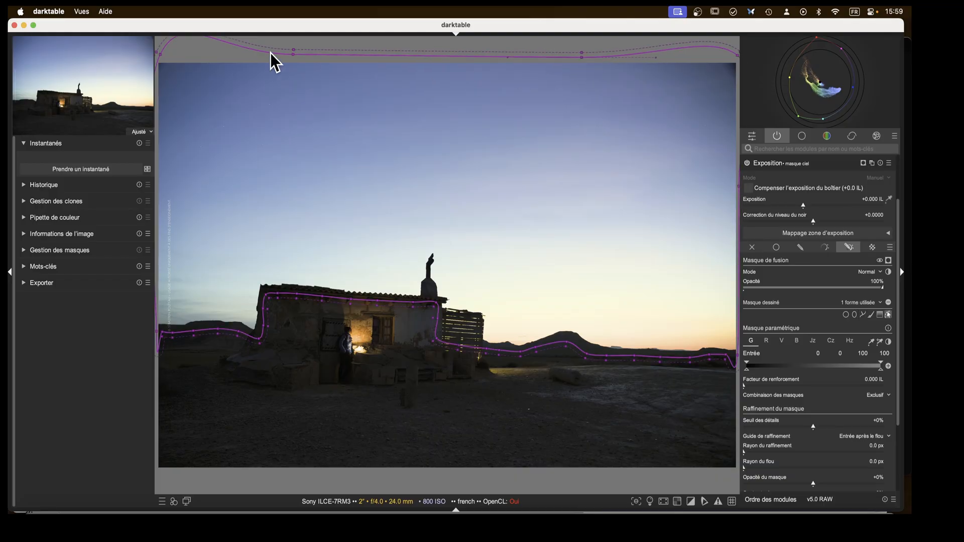
{"action": "left_click_drag", "start_coordinate": [161, 55], "coordinate": [152, 64]}
{"action": "left_click", "coordinate": [863, 164]}
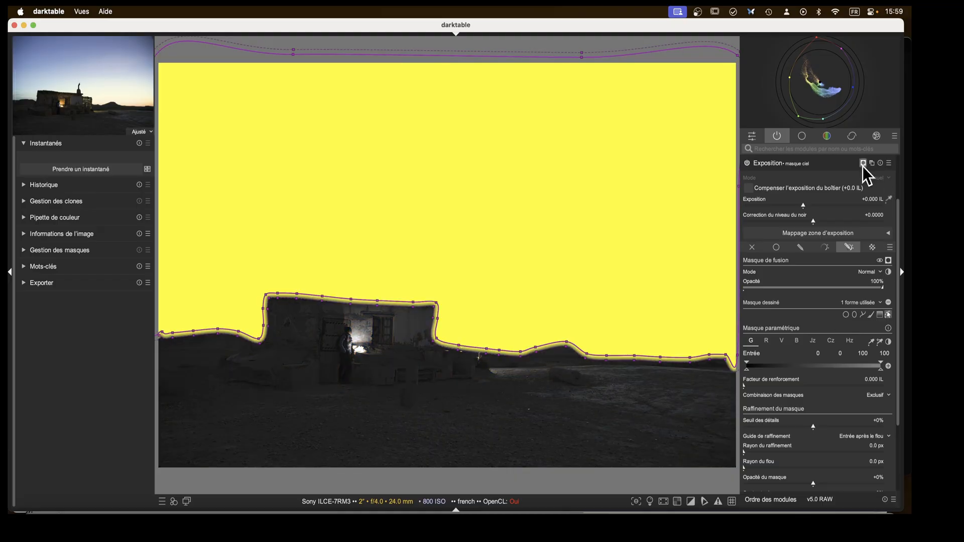
Restrict the parametric mask on the Jz channel with lower input markers at 0.27 and 0.45, then collapse the module.
{"action": "left_click", "coordinate": [814, 343]}
{"action": "mouse_move", "coordinate": [748, 371]}
{"action": "left_mouse_down"}
{"action": "mouse_move", "coordinate": [811, 371]}
{"action": "mouse_move", "coordinate": [802, 372]}
{"action": "left_mouse_up"}
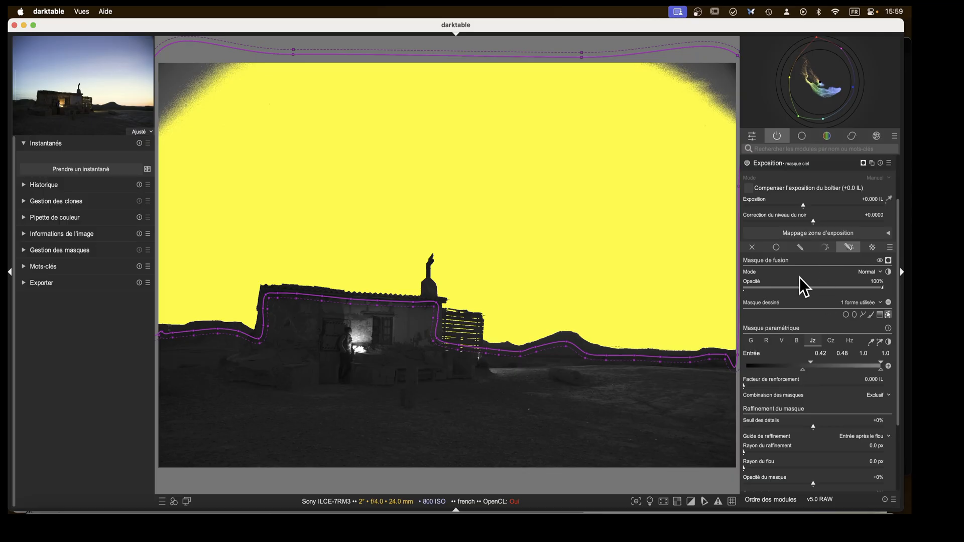
{"action": "left_click_drag", "start_coordinate": [810, 365], "coordinate": [764, 364]}
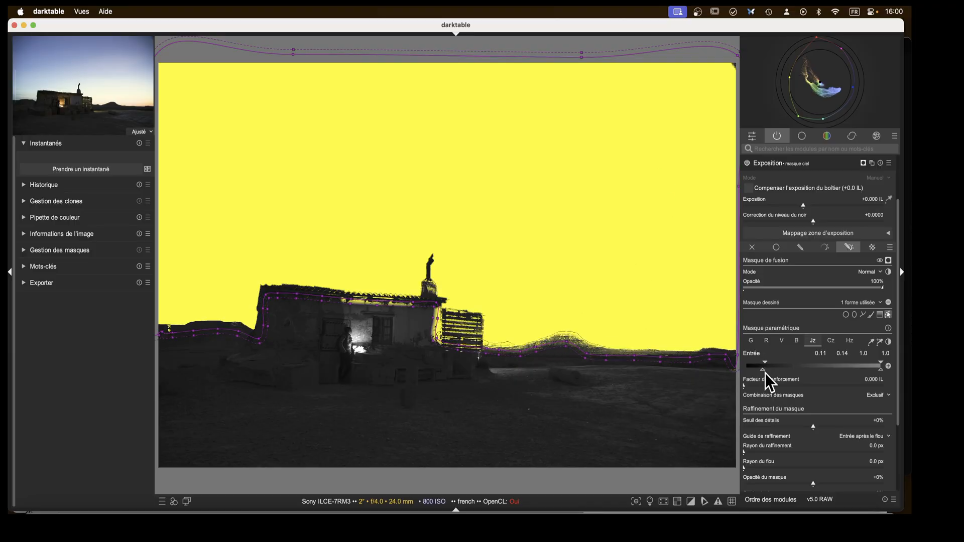
{"action": "mouse_move", "coordinate": [765, 373]}
{"action": "left_mouse_down"}
{"action": "mouse_move", "coordinate": [797, 374]}
{"action": "mouse_move", "coordinate": [782, 374]}
{"action": "mouse_move", "coordinate": [806, 362]}
{"action": "left_mouse_up"}
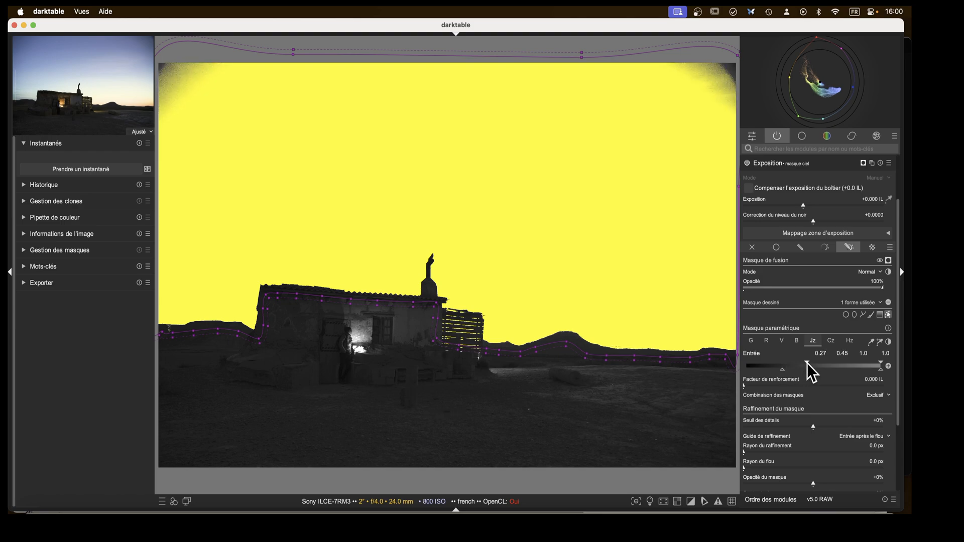
{"action": "scroll", "coordinate": [778, 218], "scroll_direction": "up", "scroll_amount": 2}
{"action": "left_click", "coordinate": [765, 210]}
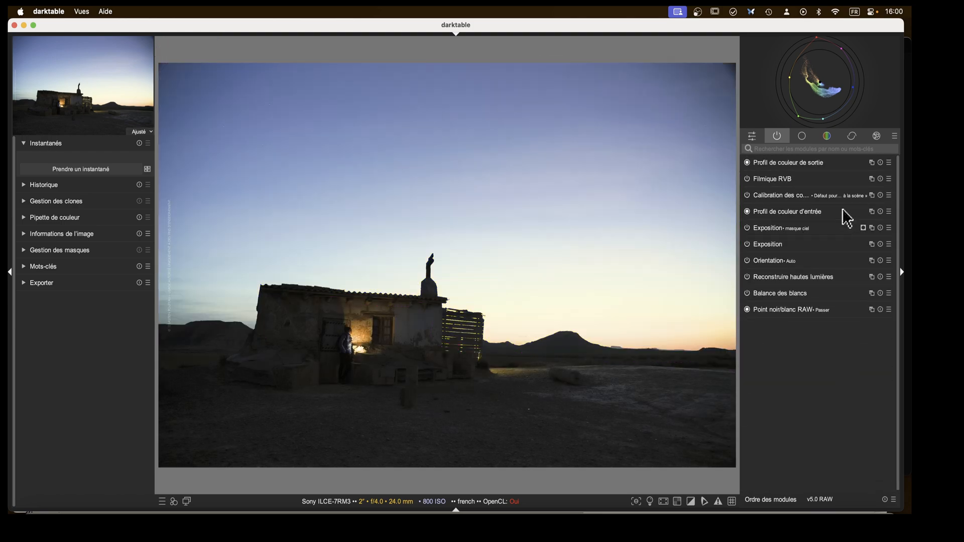
Enable the Correction des objectifs lens correction module, then return to the active modules list.
{"action": "left_click", "coordinate": [853, 143]}
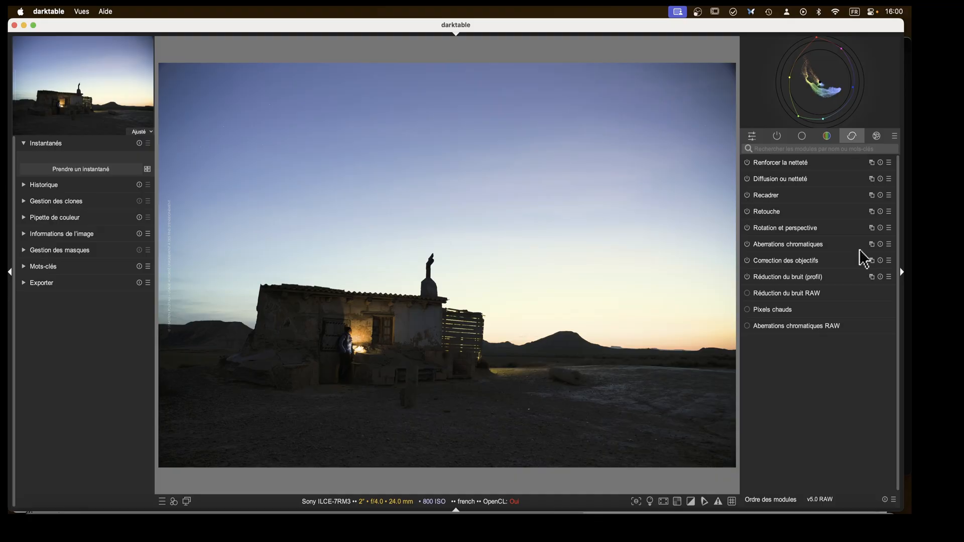
{"action": "left_click", "coordinate": [747, 261]}
{"action": "left_click", "coordinate": [778, 136]}
Expand the masque ciel Exposition instance and display its mask overlay to inspect the sky selection.
{"action": "left_click", "coordinate": [767, 227]}
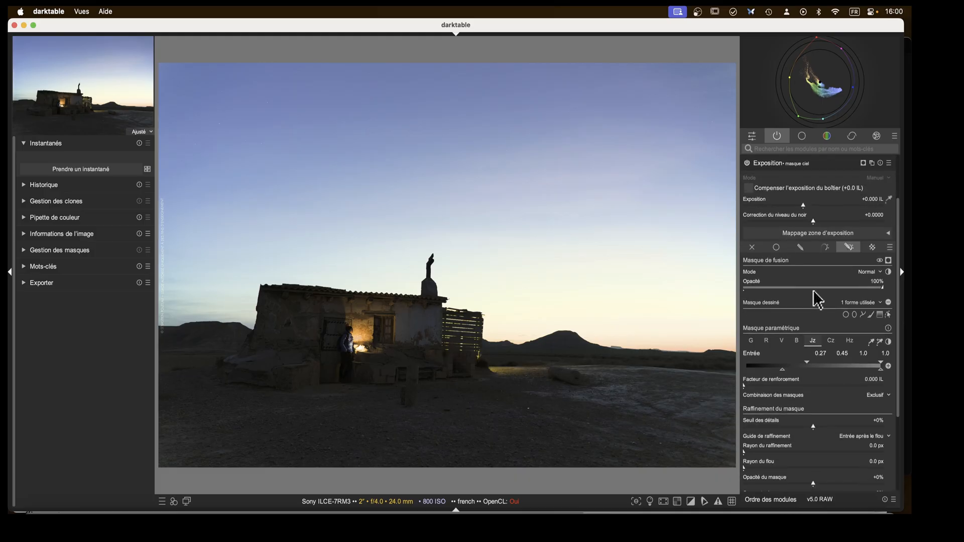
{"action": "left_click", "coordinate": [863, 163]}
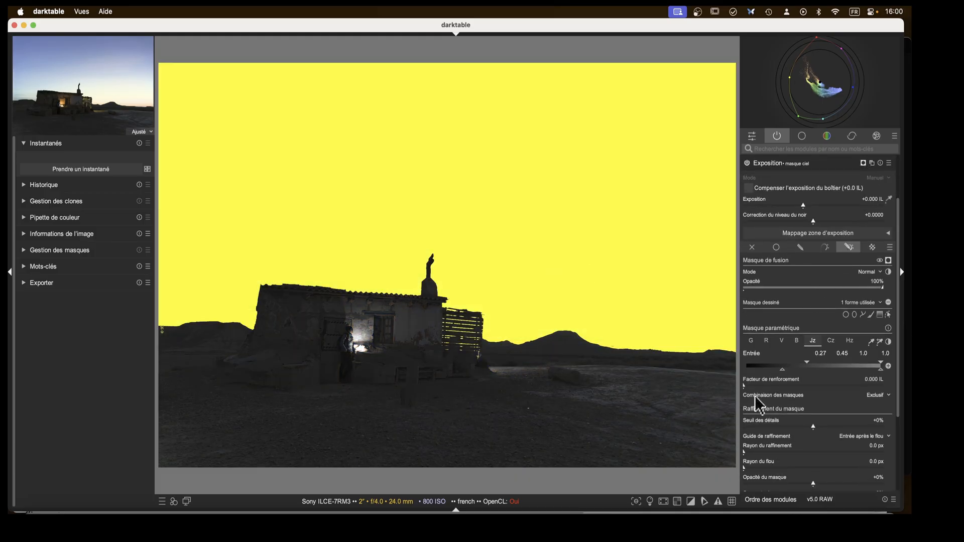
{"action": "scroll", "coordinate": [765, 427], "scroll_direction": "down", "scroll_amount": 2}
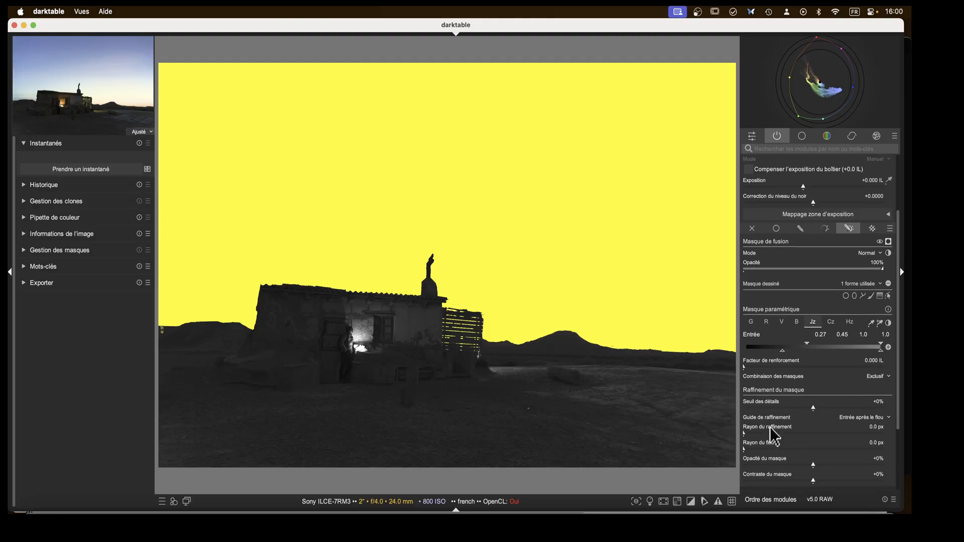
{"action": "left_click", "coordinate": [744, 434]}
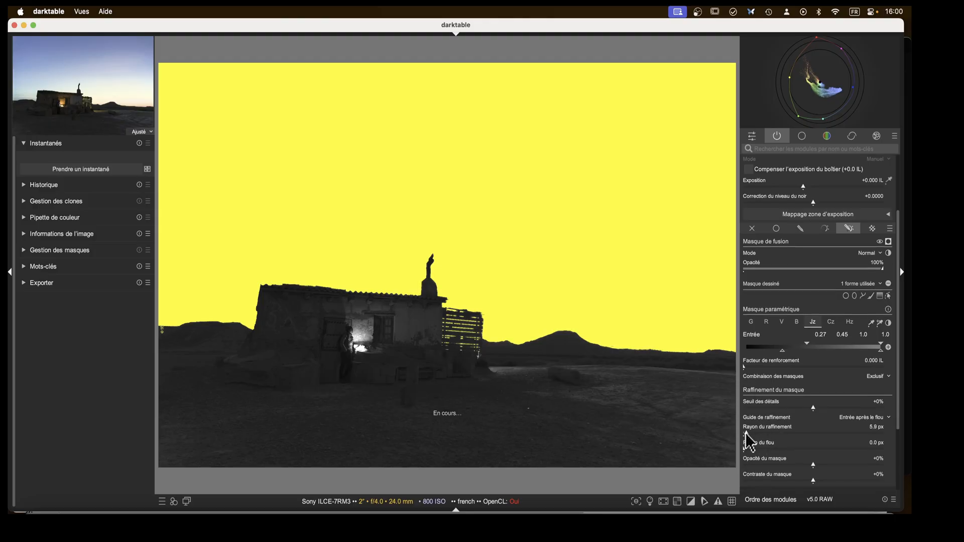
{"action": "left_click_drag", "start_coordinate": [746, 433], "coordinate": [744, 433]}
{"action": "scroll", "coordinate": [796, 208], "scroll_direction": "up", "scroll_amount": 5}
{"action": "left_click", "coordinate": [774, 232]}
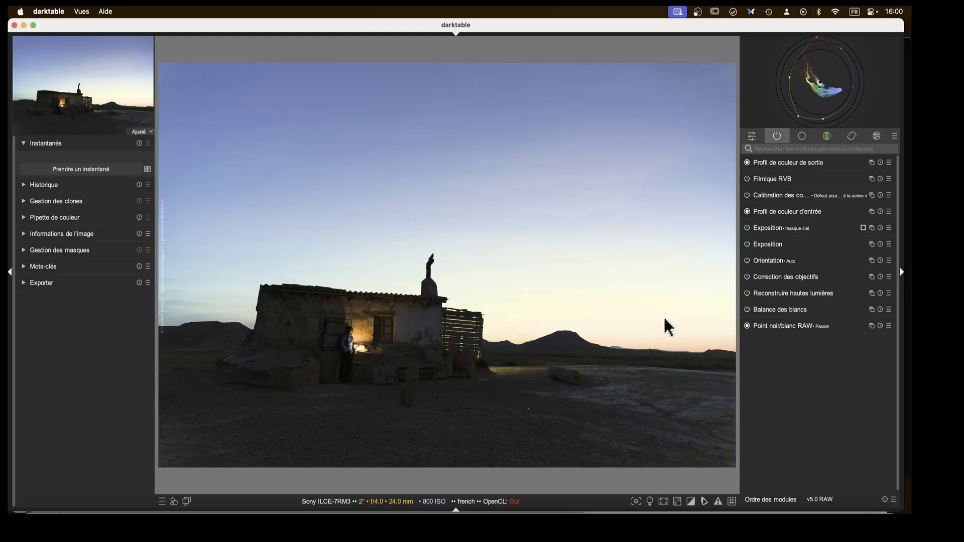
Create a new instance of the masque ciel Exposition module and name it "assombrir ciel".
{"action": "left_click", "coordinate": [871, 228]}
{"action": "double_click", "coordinate": [828, 230]}
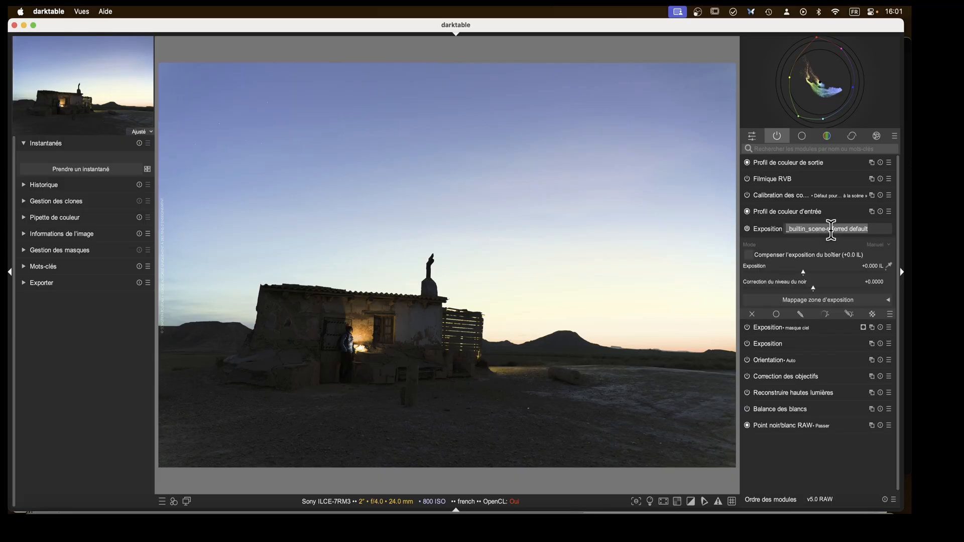
{"action": "type", "text": "assombrir ciel"}
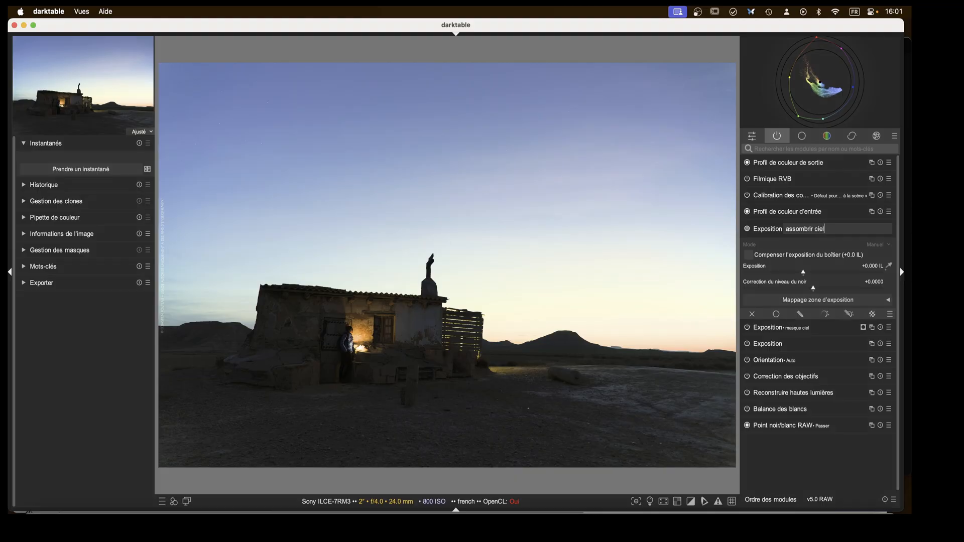
{"action": "key", "text": "Return"}
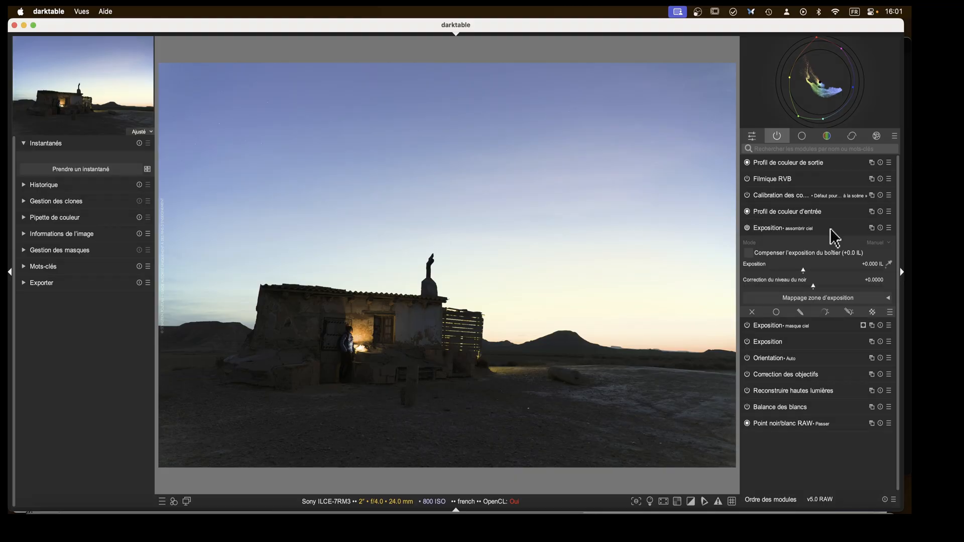
Give the assombrir ciel instance a raster mask taken from Exposition • masque ciel, and toggle the mask overlay on and off.
{"action": "left_click", "coordinate": [873, 314]}
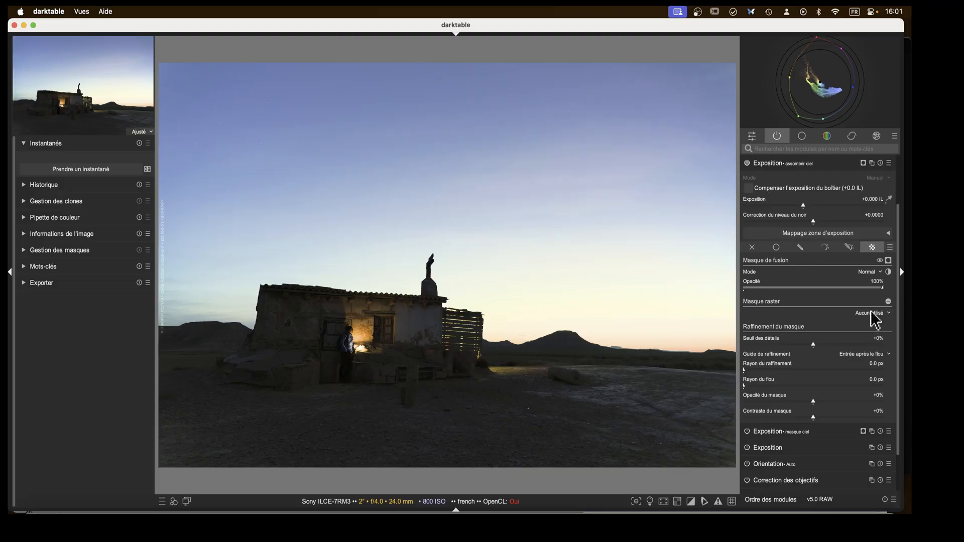
{"action": "left_click", "coordinate": [874, 315]}
{"action": "left_click", "coordinate": [858, 335]}
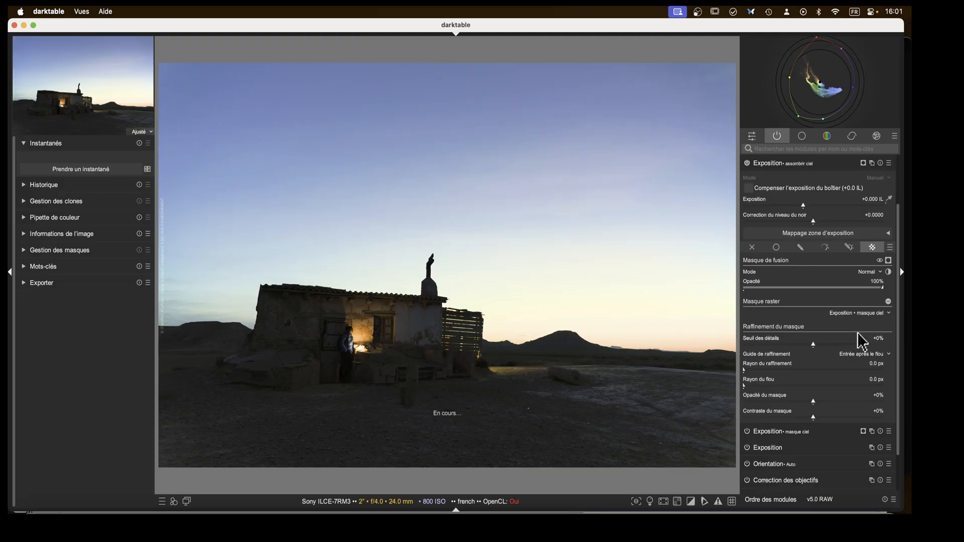
{"action": "left_click", "coordinate": [888, 261]}
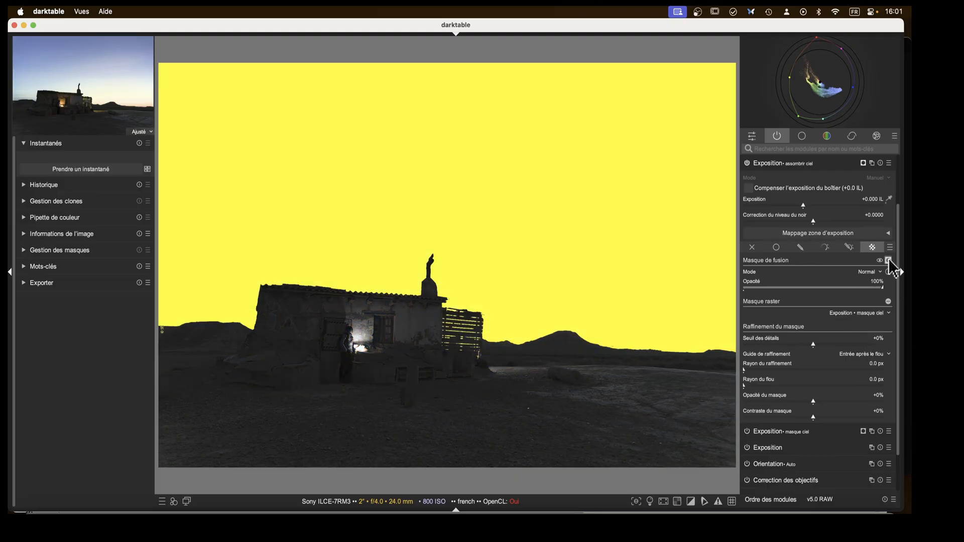
{"action": "left_click", "coordinate": [888, 260]}
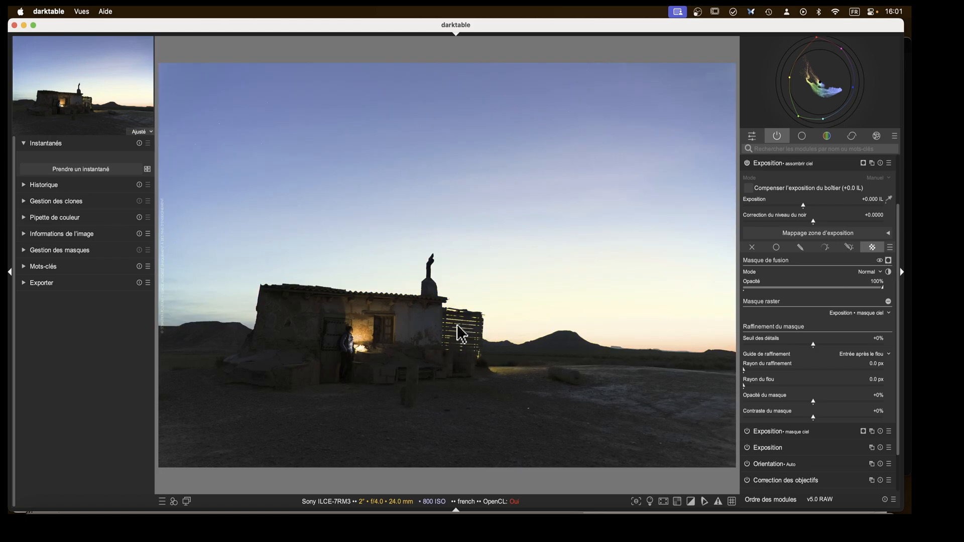
Set the assombrir ciel instance's exposure to -1.755 IL.
{"action": "scroll", "coordinate": [821, 291], "scroll_direction": "up", "scroll_amount": 2}
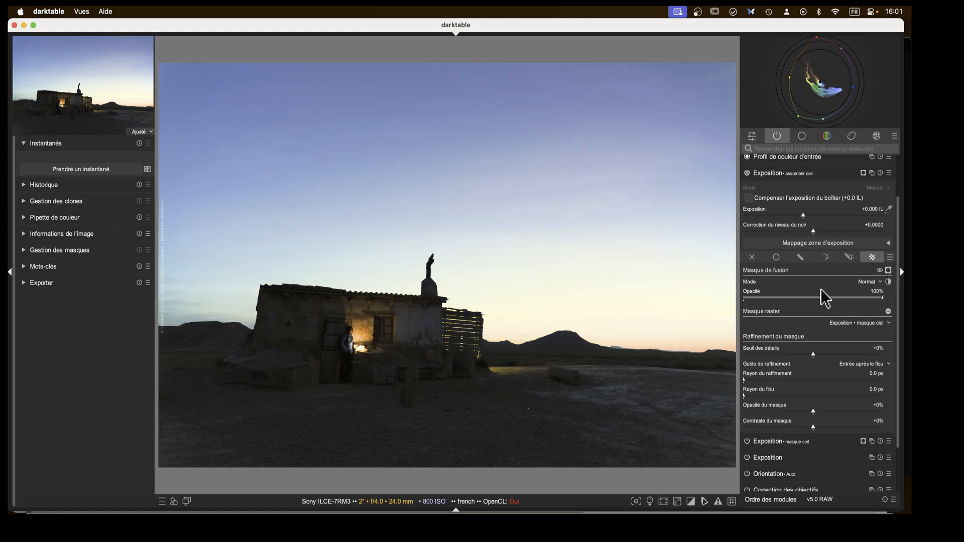
{"action": "left_click", "coordinate": [781, 262]}
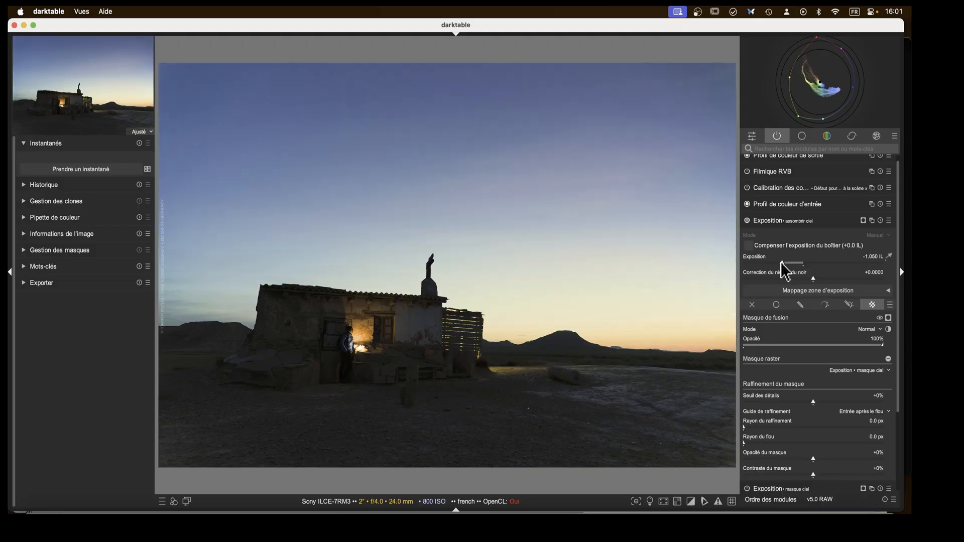
{"action": "left_click_drag", "start_coordinate": [781, 262], "coordinate": [738, 262]}
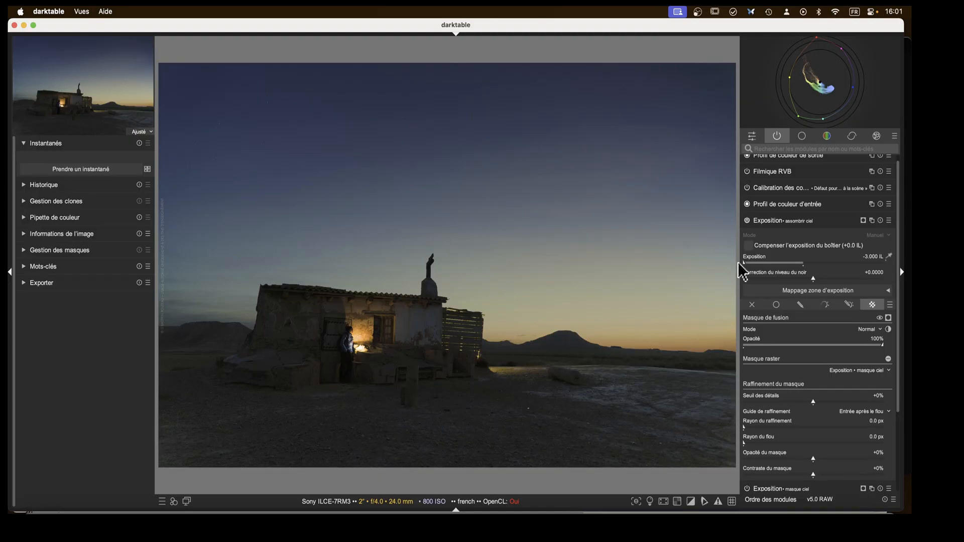
{"action": "left_click_drag", "start_coordinate": [748, 264], "coordinate": [778, 261]}
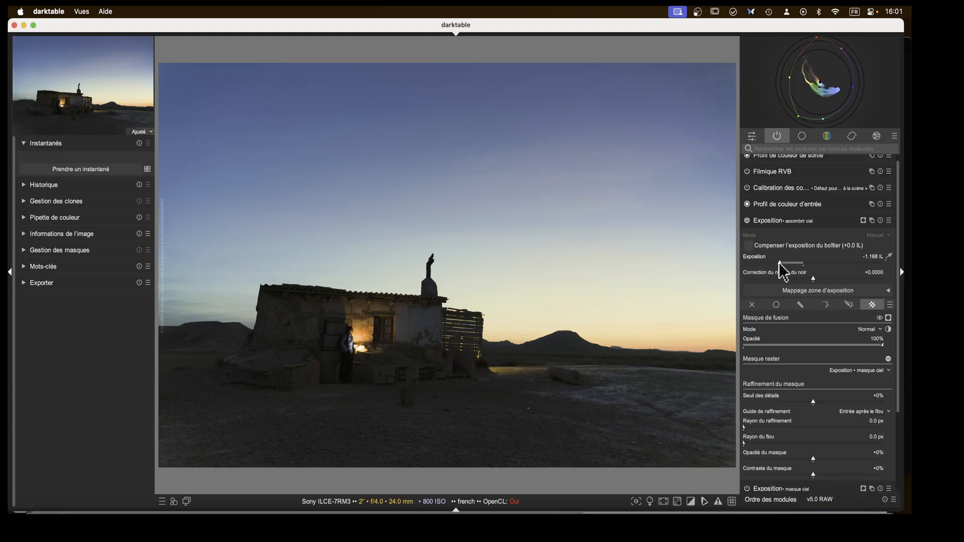
{"action": "left_click_drag", "start_coordinate": [779, 263], "coordinate": [767, 264]}
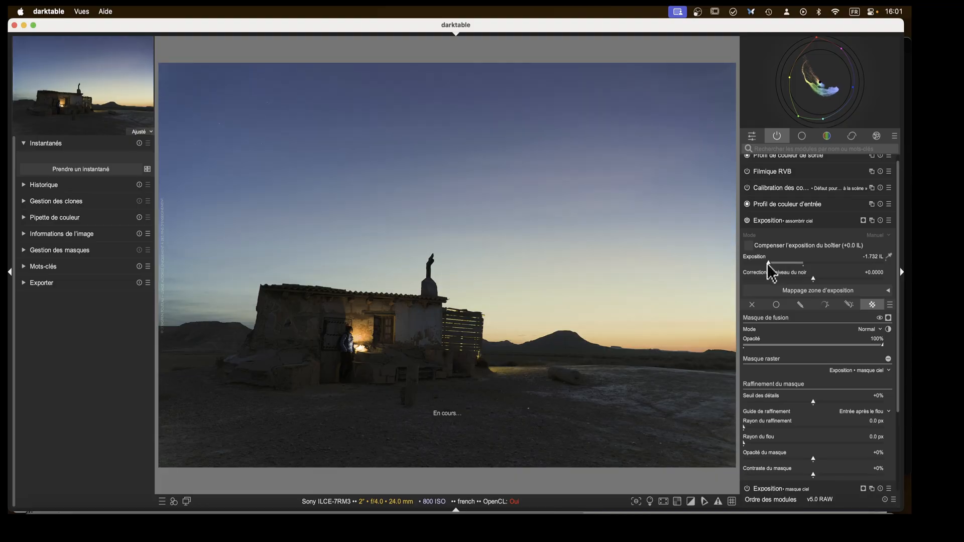
Create another new Exposition instance and name it "ciel".
{"action": "left_click", "coordinate": [769, 224]}
{"action": "right_click", "coordinate": [871, 226]}
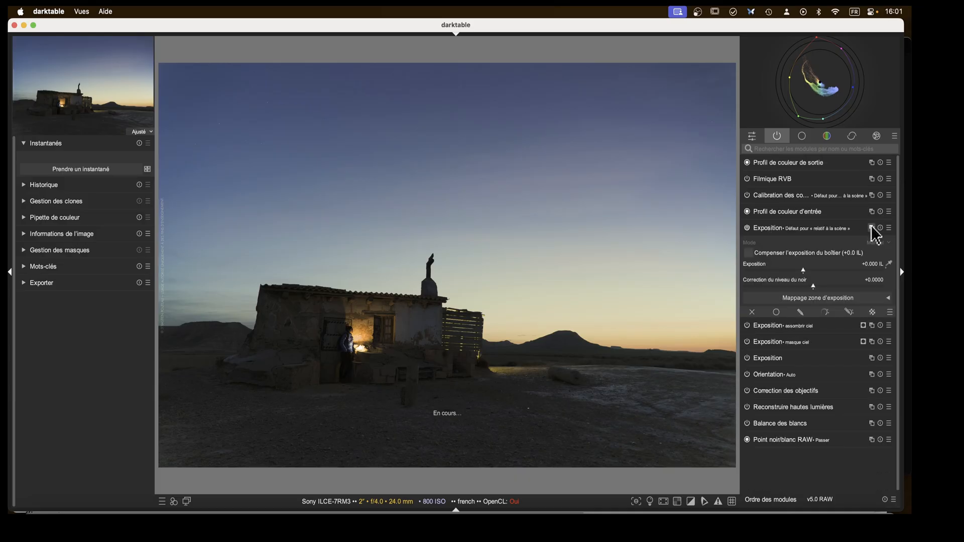
{"action": "left_click", "coordinate": [822, 228], "text": "ctrl"}
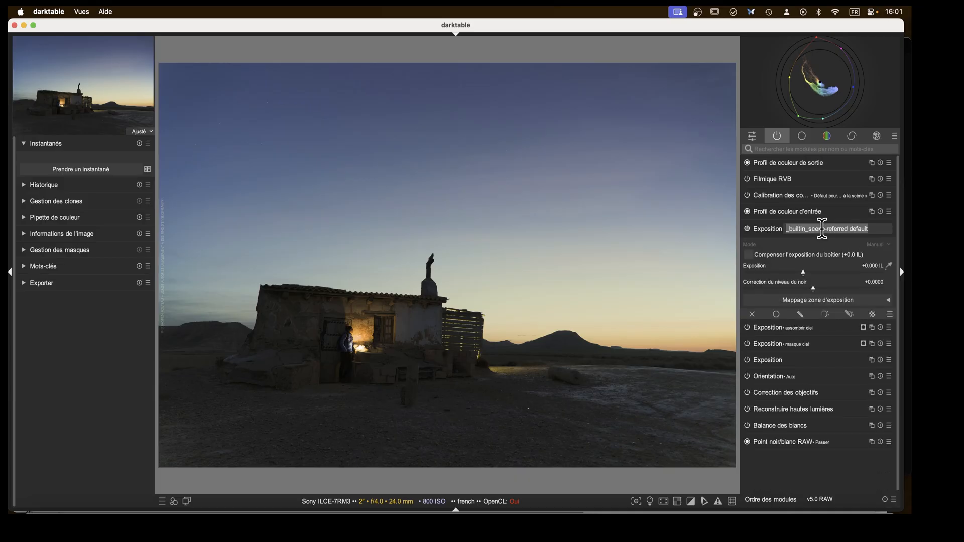
{"action": "type", "text": "cie"}
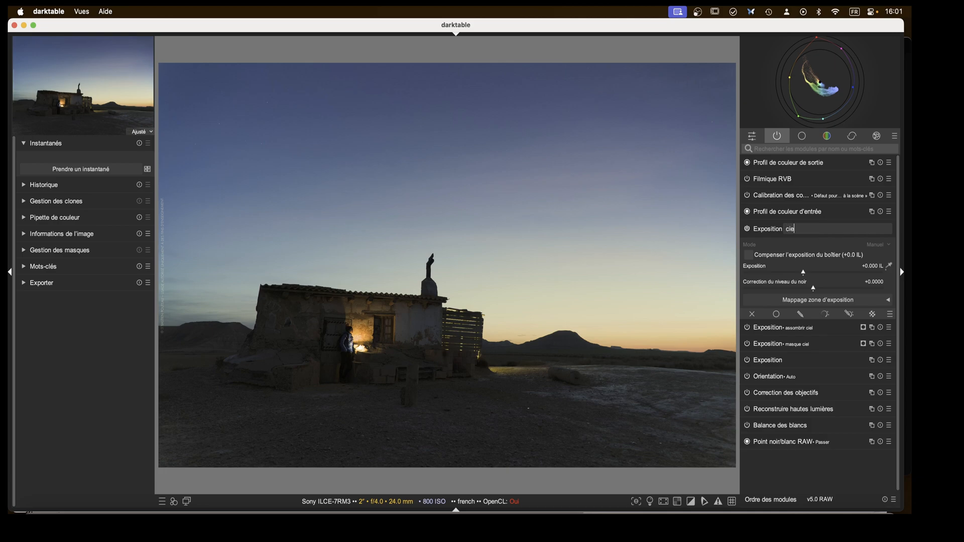
{"action": "type", "text": "l"}
{"action": "key", "text": "Return"}
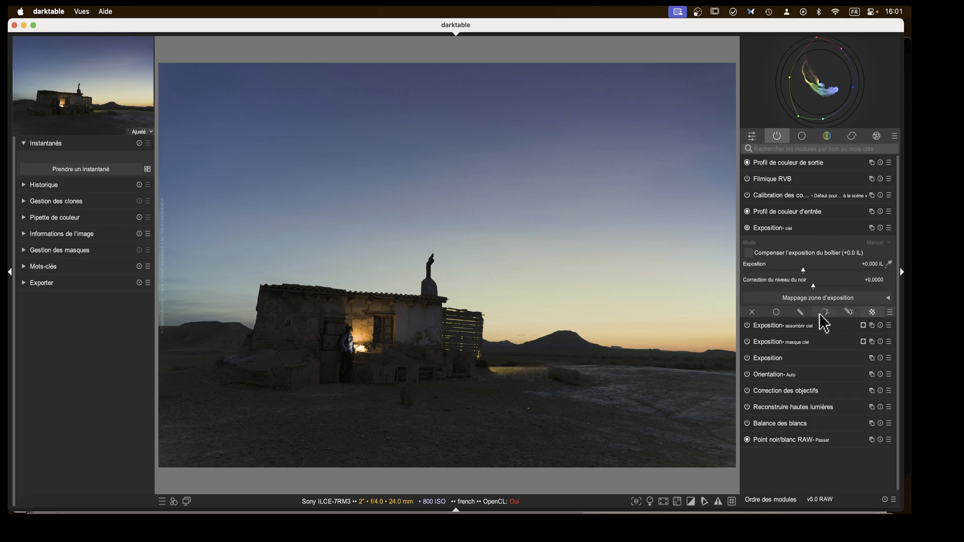
Apply the Exposition • masque ciel raster mask to the ciel instance and set its blend mode to Moyenne.
{"action": "left_click", "coordinate": [872, 314]}
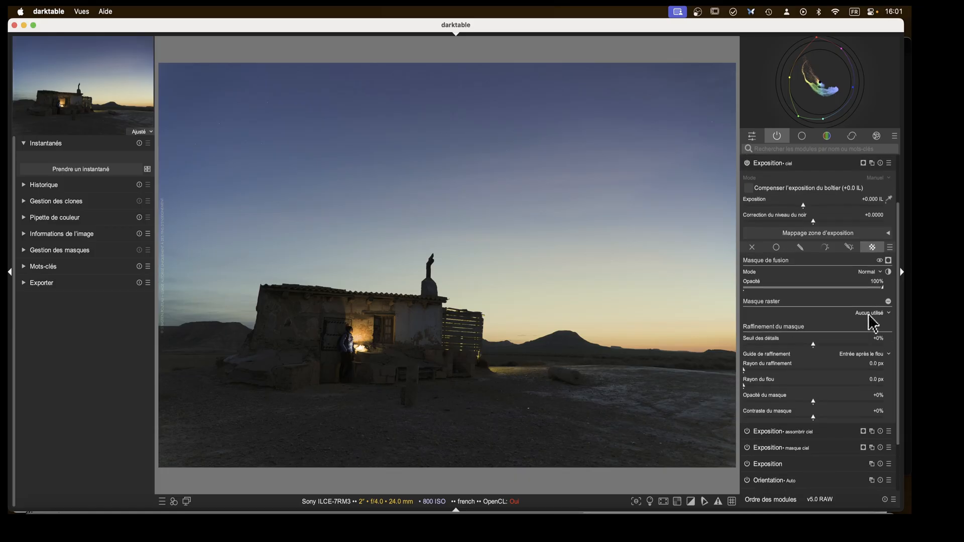
{"action": "left_click", "coordinate": [871, 314]}
{"action": "left_click", "coordinate": [865, 336]}
{"action": "left_click", "coordinate": [870, 275]}
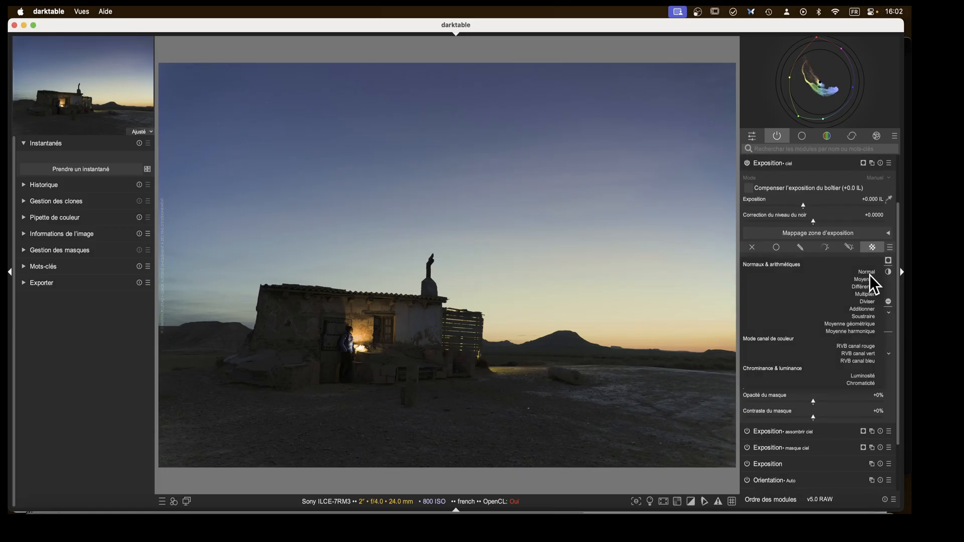
{"action": "scroll", "coordinate": [870, 276], "scroll_direction": "down", "scroll_amount": 1}
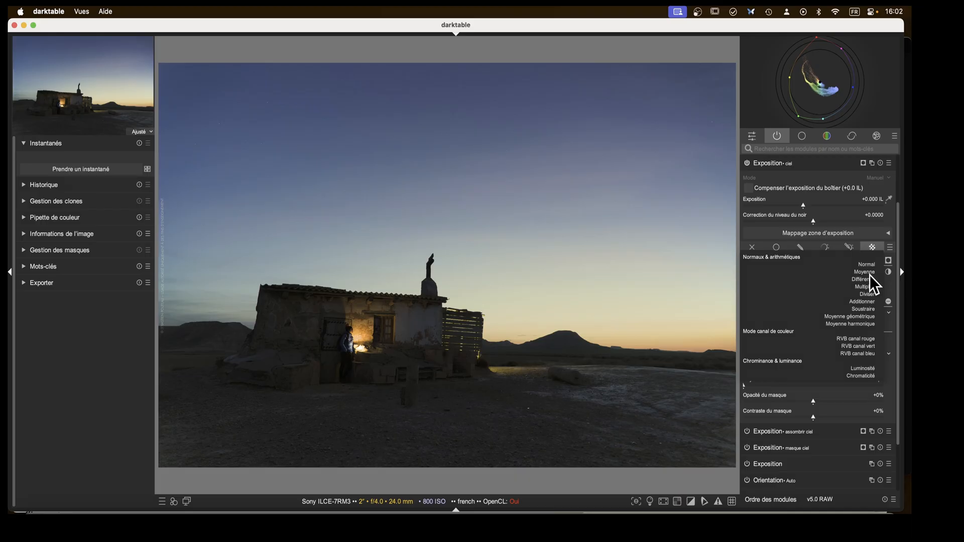
{"action": "left_click", "coordinate": [869, 275]}
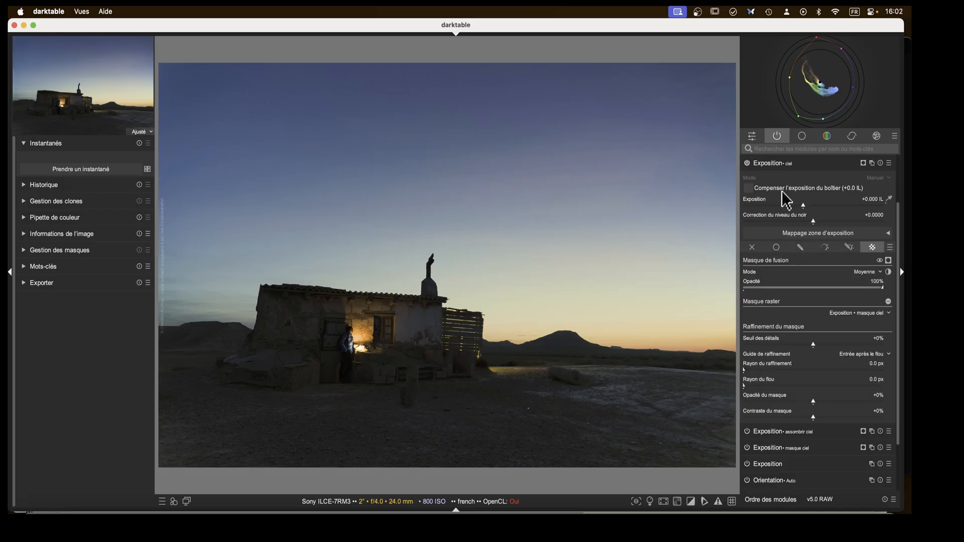
Set the ciel instance's exposure to -1.027 IL and switch its blend mode to Multiplier.
{"action": "left_click", "coordinate": [800, 205]}
{"action": "left_click_drag", "start_coordinate": [800, 206], "coordinate": [781, 205]}
{"action": "left_click", "coordinate": [861, 270]}
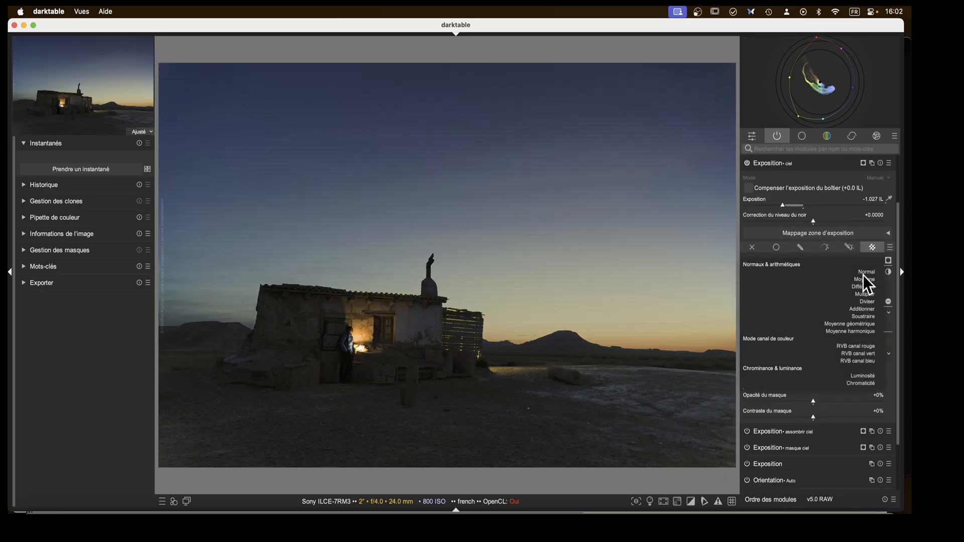
{"action": "scroll", "coordinate": [863, 275], "scroll_direction": "down", "scroll_amount": 1}
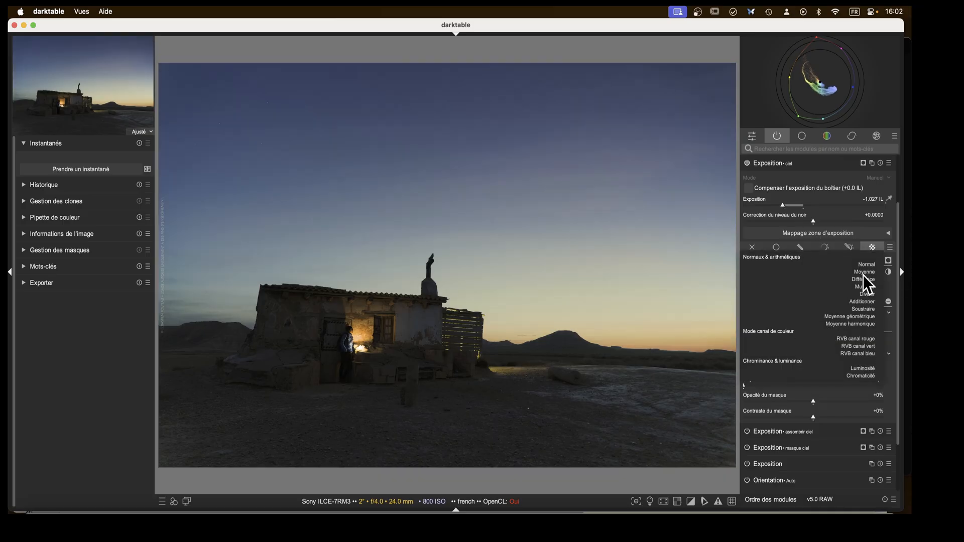
{"action": "scroll", "coordinate": [863, 275], "scroll_direction": "down", "scroll_amount": 1}
{"action": "scroll", "coordinate": [863, 275], "scroll_direction": "down", "scroll_amount": 1}
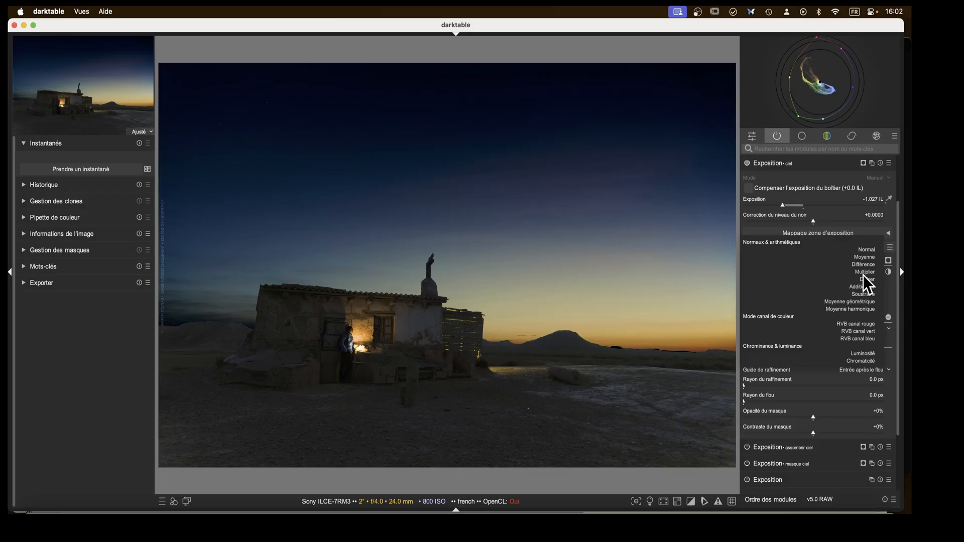
{"action": "left_click", "coordinate": [863, 274]}
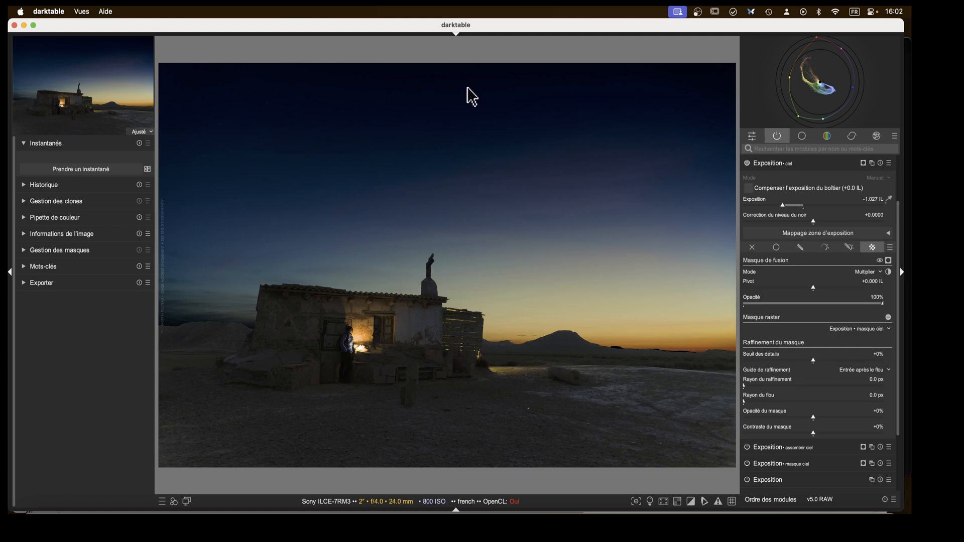
Switch the ciel Exposition instance's blend mode to RVB canal vert.
{"action": "left_click", "coordinate": [867, 274]}
{"action": "scroll", "coordinate": [864, 275], "scroll_direction": "down", "scroll_amount": 1}
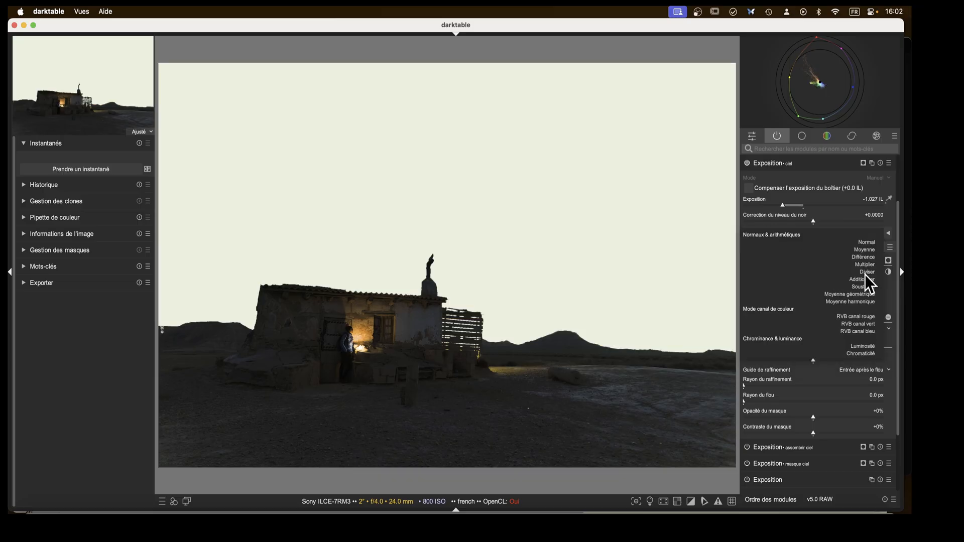
{"action": "scroll", "coordinate": [864, 275], "scroll_direction": "down", "scroll_amount": 1}
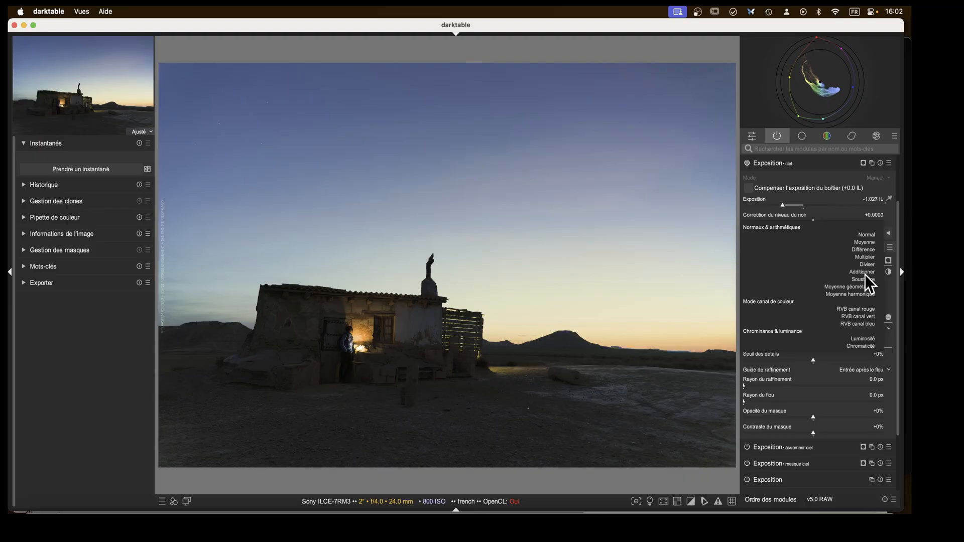
{"action": "scroll", "coordinate": [864, 275], "scroll_direction": "down", "scroll_amount": 1}
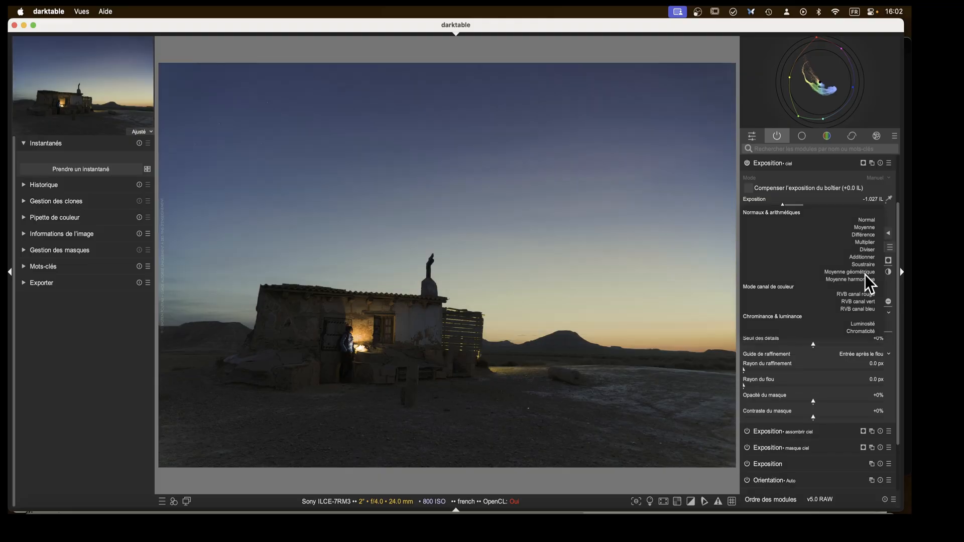
{"action": "scroll", "coordinate": [864, 275], "scroll_direction": "down", "scroll_amount": 1}
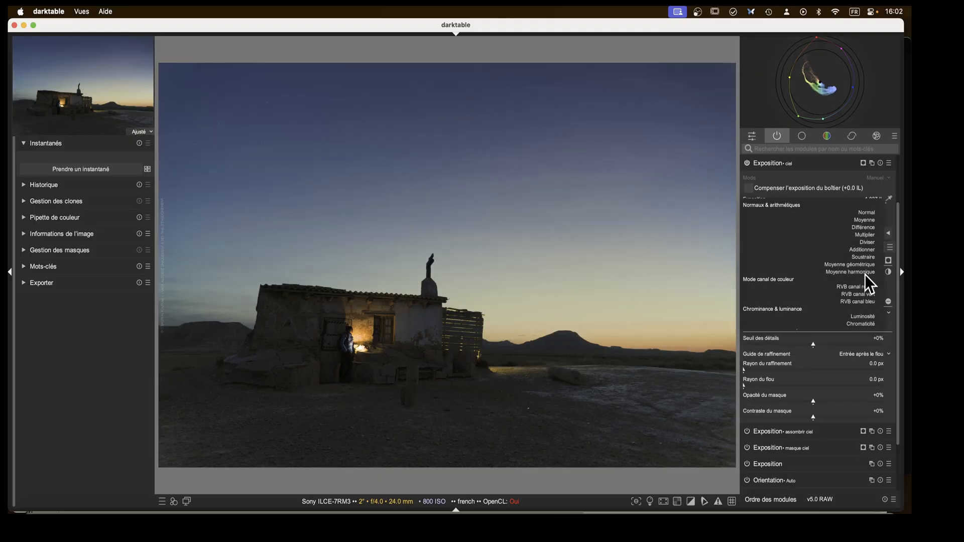
{"action": "scroll", "coordinate": [865, 275], "scroll_direction": "down", "scroll_amount": 1}
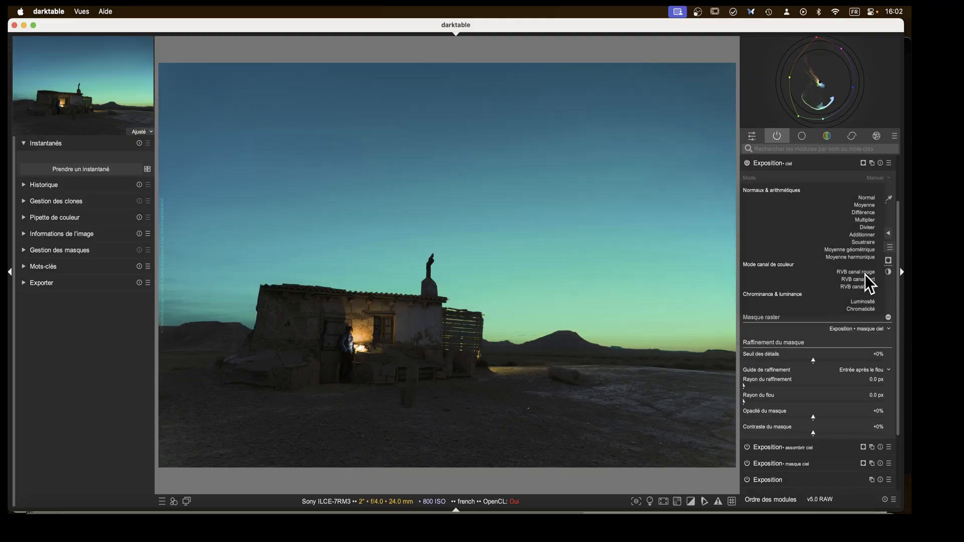
{"action": "scroll", "coordinate": [864, 275], "scroll_direction": "down", "scroll_amount": 1}
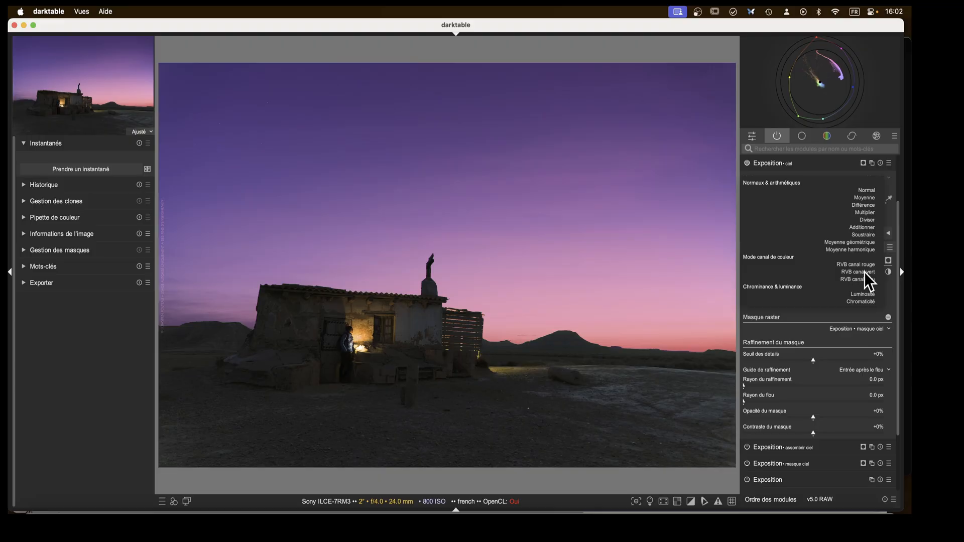
{"action": "left_click", "coordinate": [865, 275]}
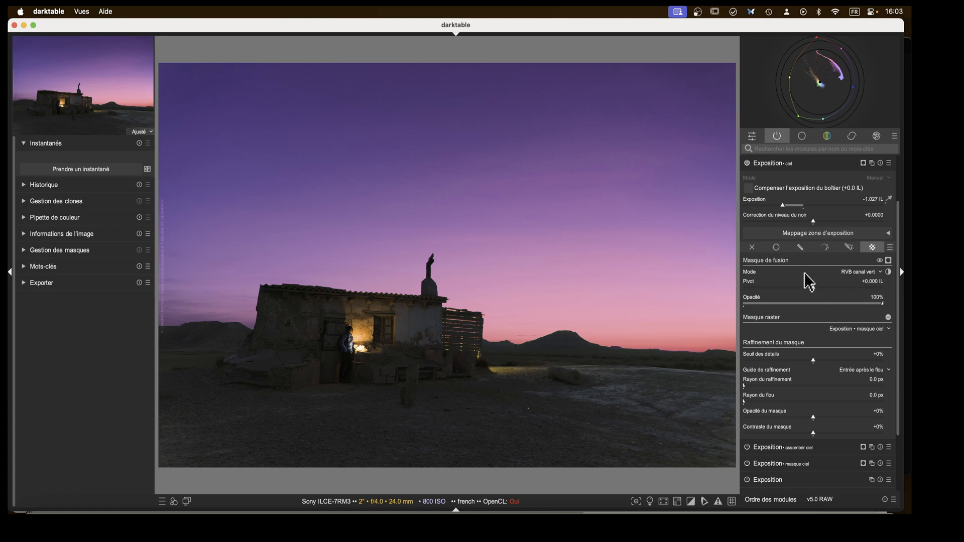
Reset the ciel instance's exposure and set it to -0.234 IL.
{"action": "double_click", "coordinate": [790, 211]}
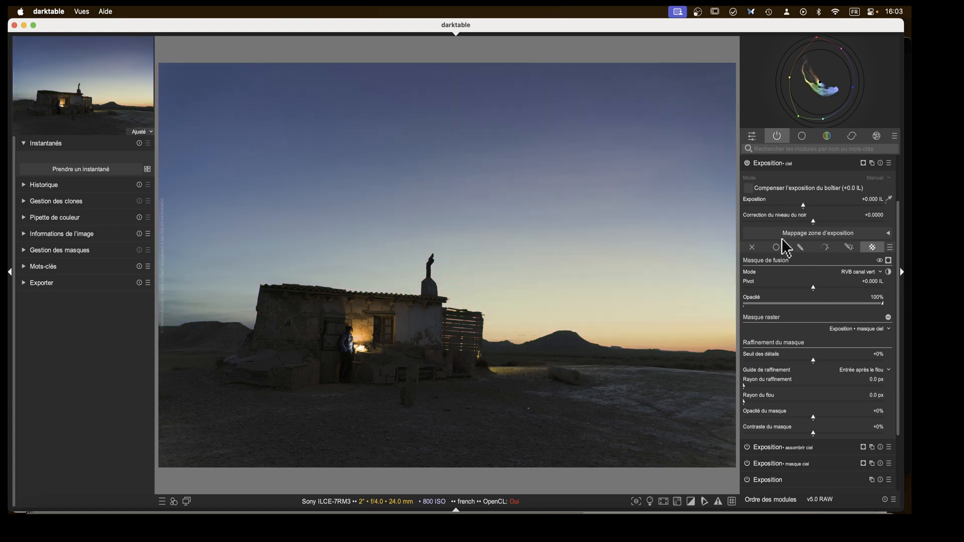
{"action": "right_click", "coordinate": [803, 206]}
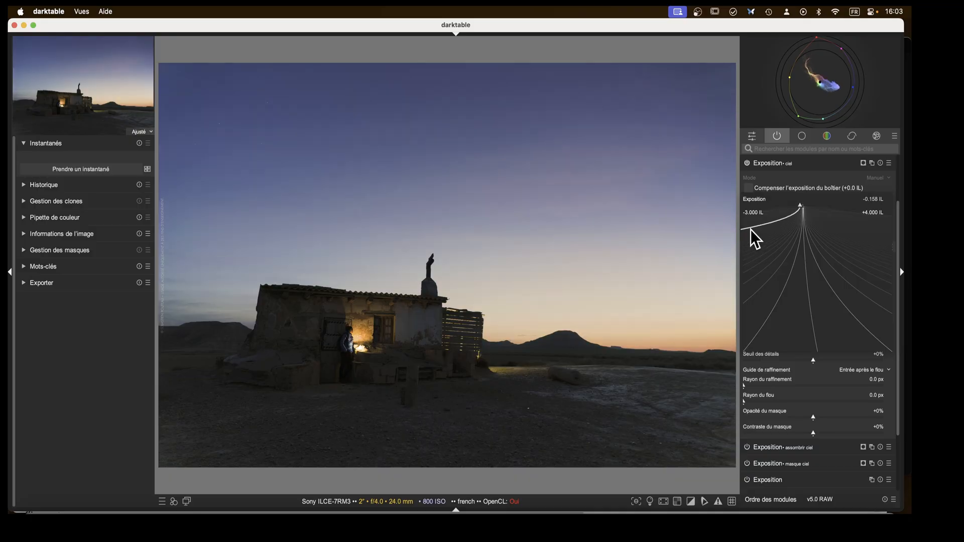
{"action": "left_click", "coordinate": [746, 226]}
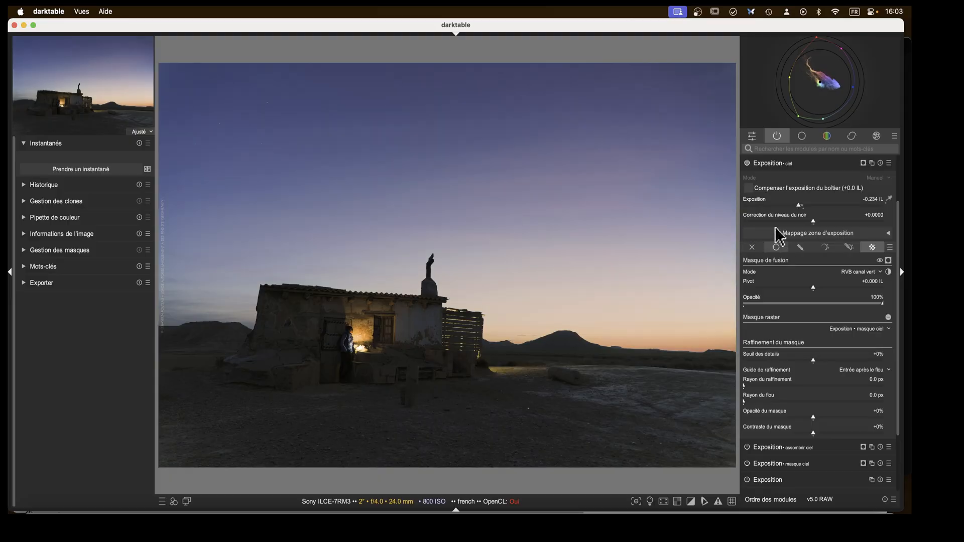
Collapse the ciel instance and clone the Calibration des couleurs module.
{"action": "left_click", "coordinate": [763, 165]}
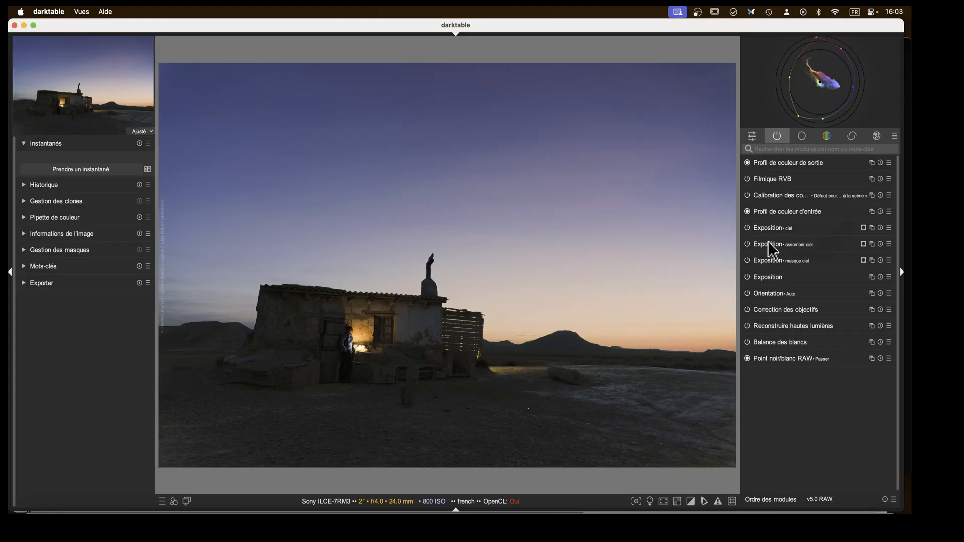
{"action": "left_click", "coordinate": [747, 228]}
{"action": "left_click", "coordinate": [747, 228]}
{"action": "left_click", "coordinate": [771, 196]}
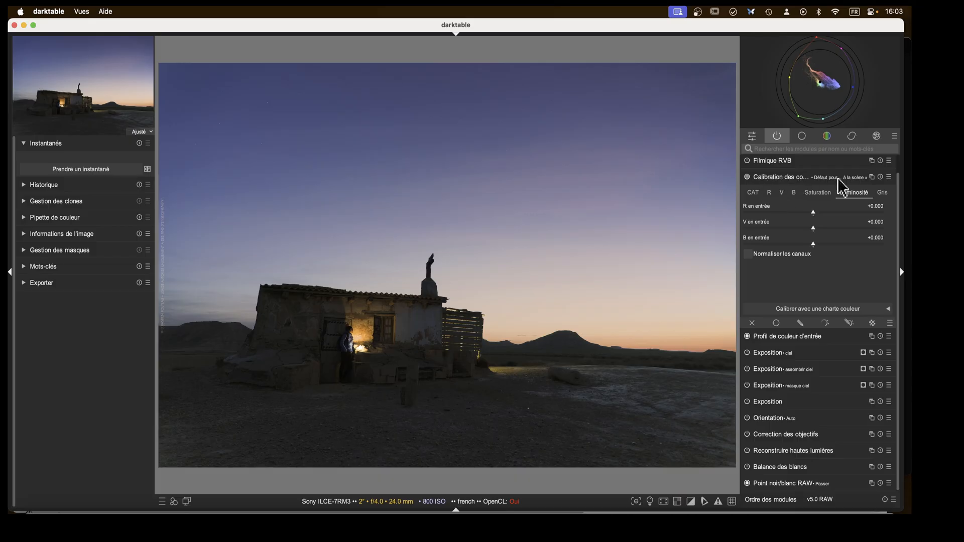
{"action": "left_click", "coordinate": [872, 178]}
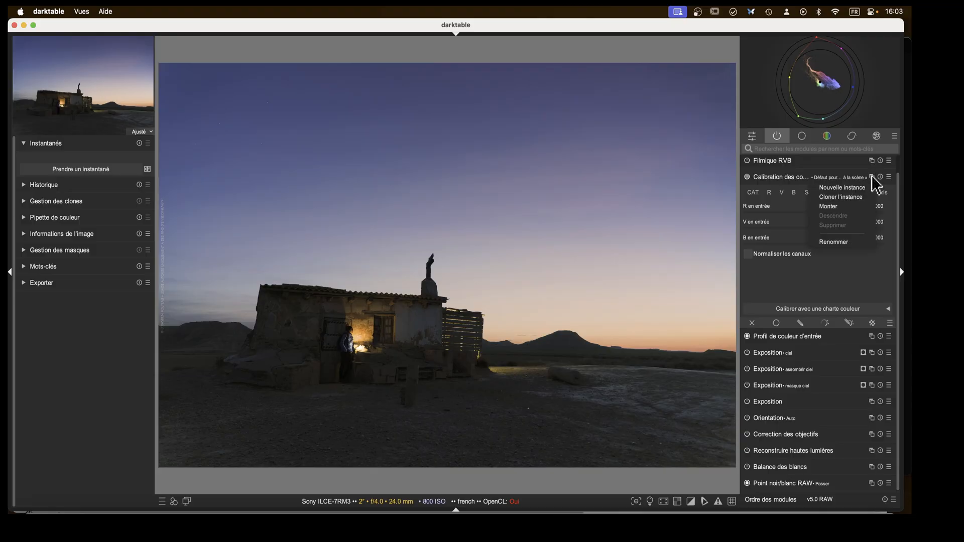
{"action": "left_click", "coordinate": [840, 199]}
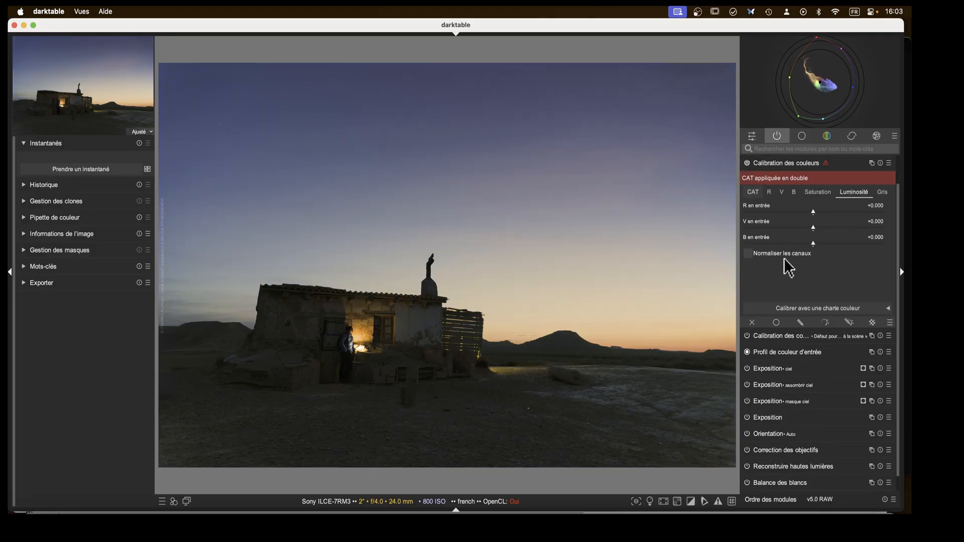
Rename the original Calibration des couleurs instance "ciel".
{"action": "left_click", "coordinate": [788, 339]}
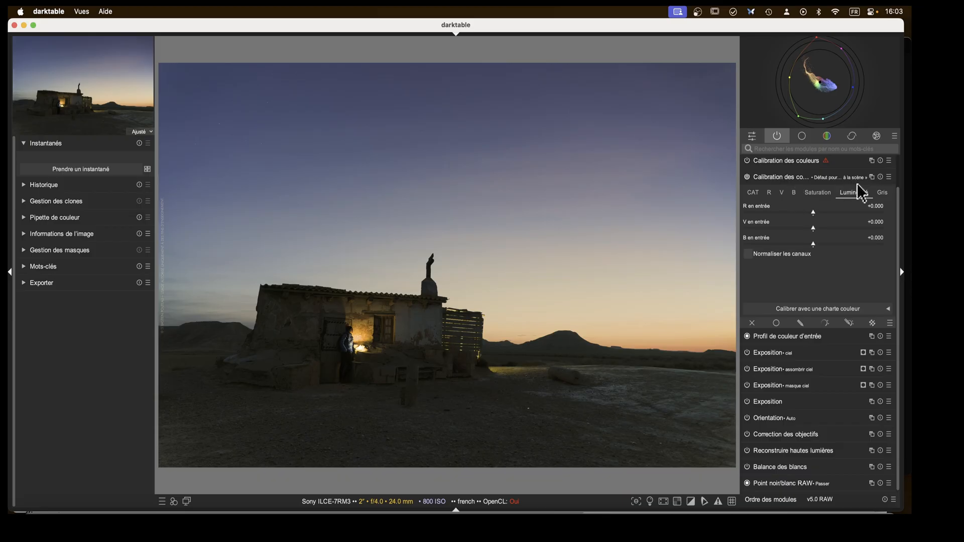
{"action": "double_click", "coordinate": [836, 179]}
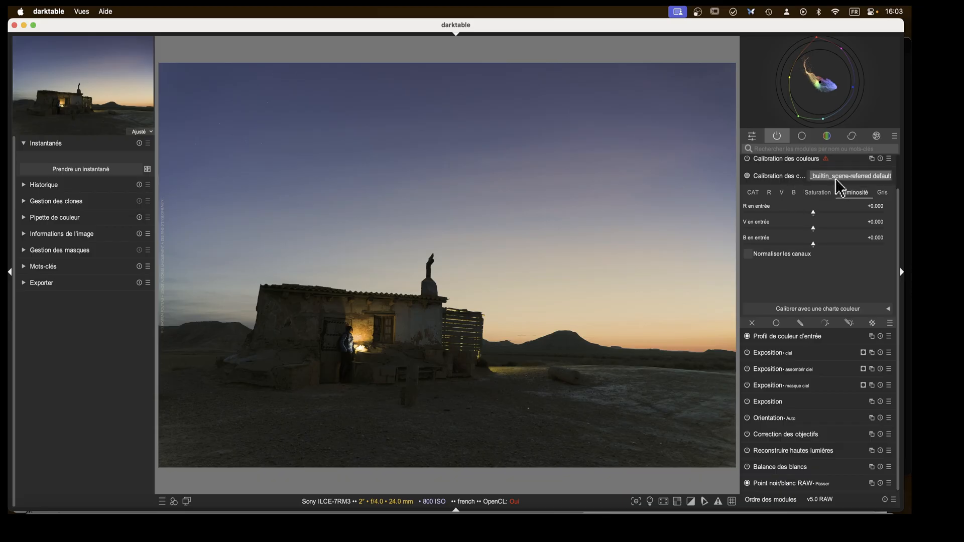
{"action": "type", "text": "ciel"}
{"action": "key", "text": "Return"}
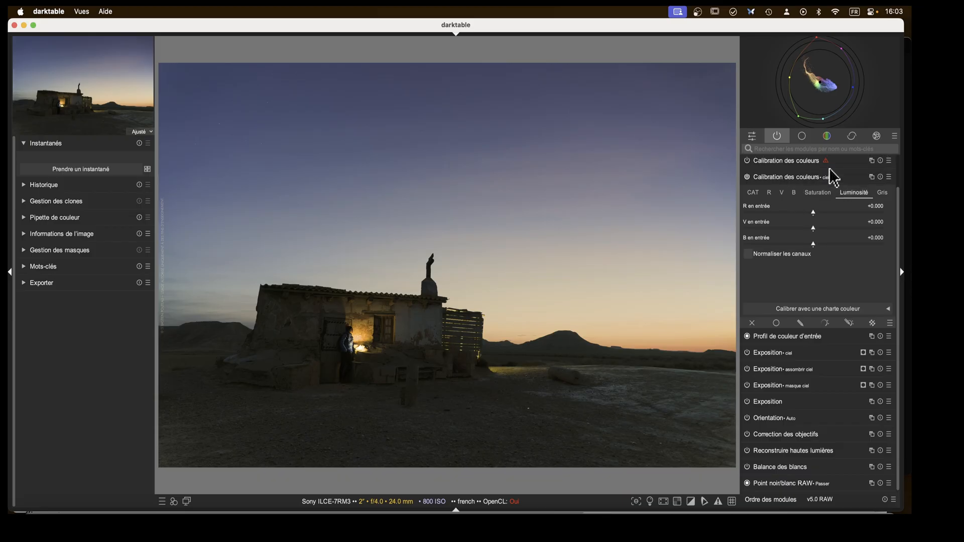
{"action": "double_click", "coordinate": [829, 168]}
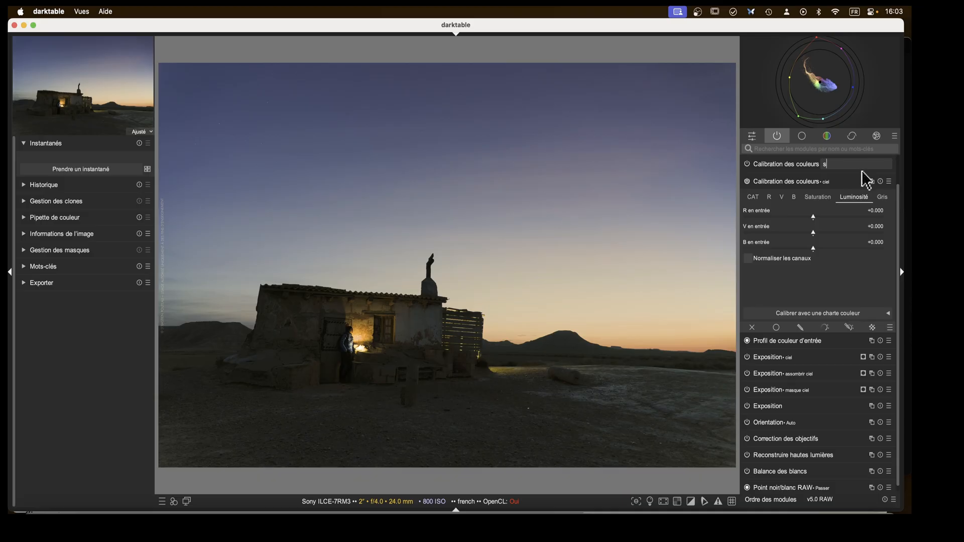
{"action": "key", "text": "Return"}
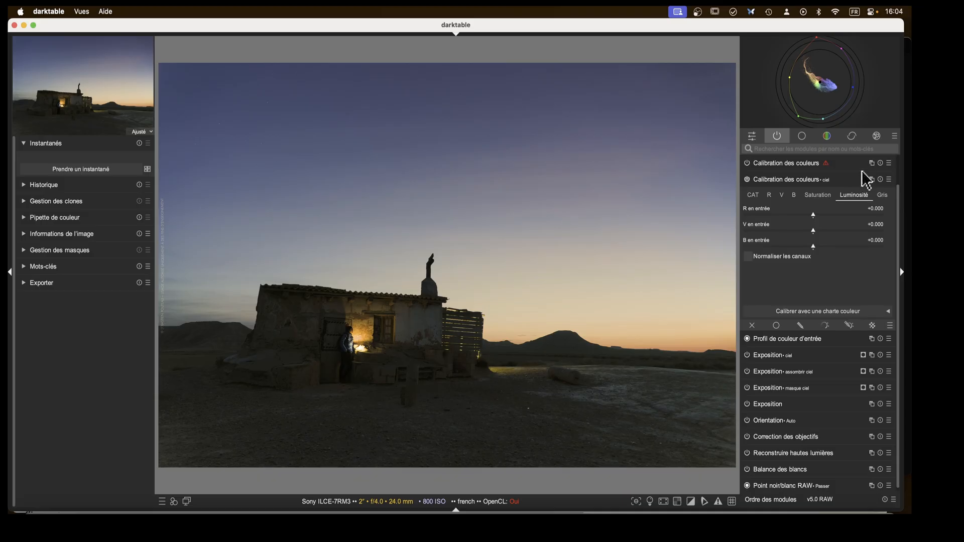
Apply the Exposition • masque ciel raster mask to the ciel color calibration instance.
{"action": "left_click", "coordinate": [872, 326]}
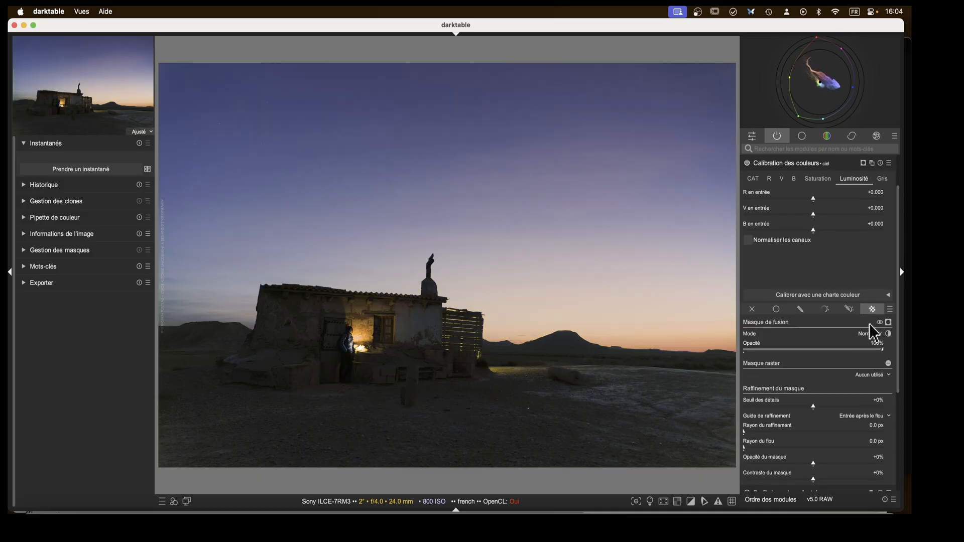
{"action": "left_click", "coordinate": [879, 381]}
{"action": "left_click", "coordinate": [871, 399]}
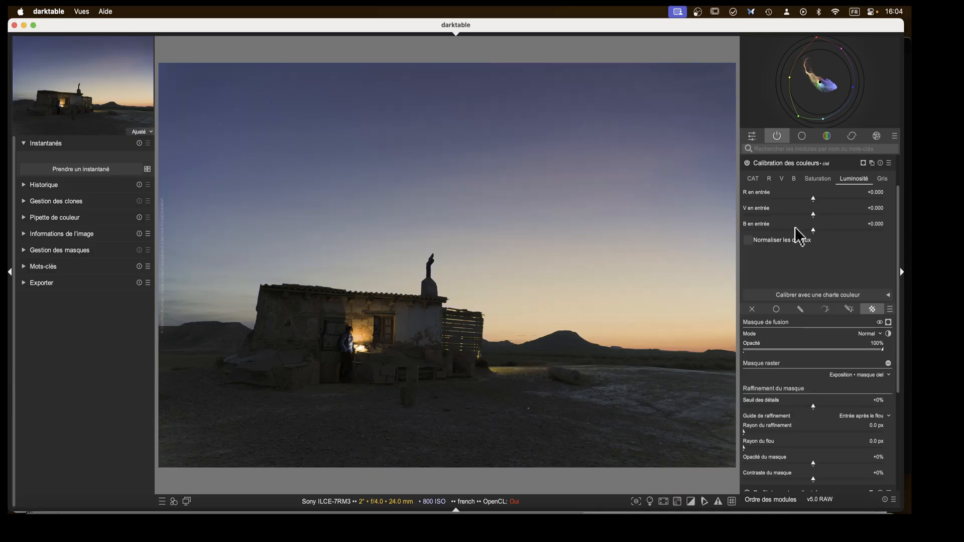
Apply the Exposition • masque ciel raster mask to the cloned Calibration des couleurs instance as well.
{"action": "left_click", "coordinate": [801, 164]}
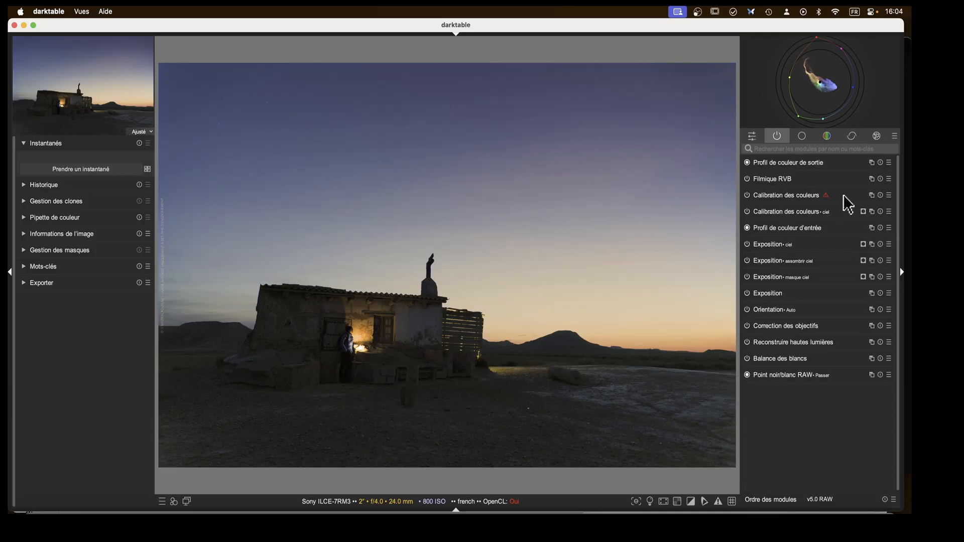
{"action": "left_click", "coordinate": [799, 195]}
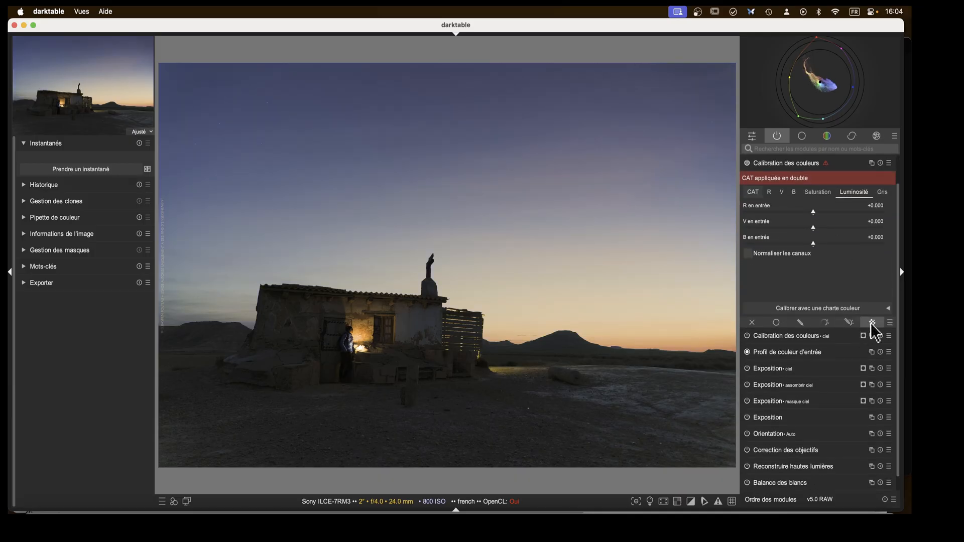
{"action": "left_click", "coordinate": [872, 322]}
{"action": "left_click", "coordinate": [886, 388]}
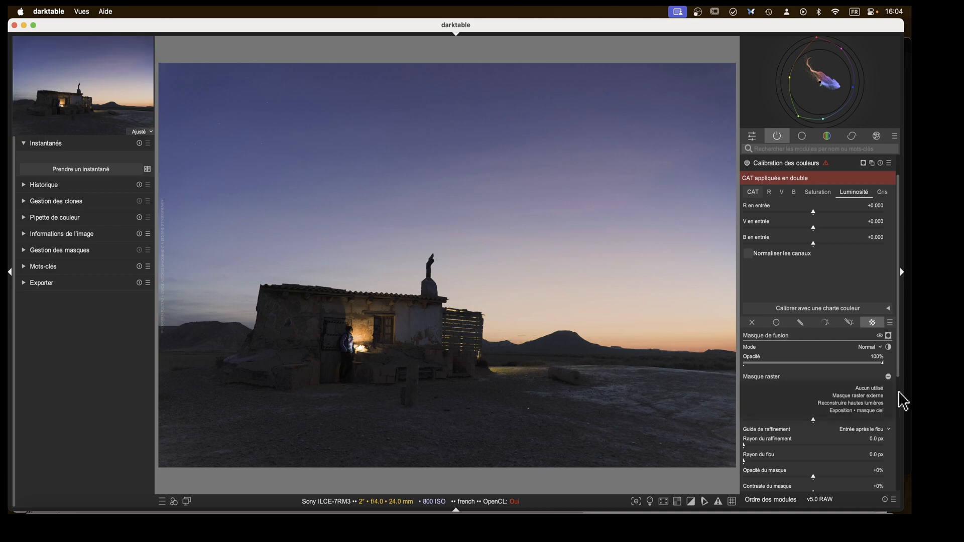
{"action": "left_click", "coordinate": [871, 411]}
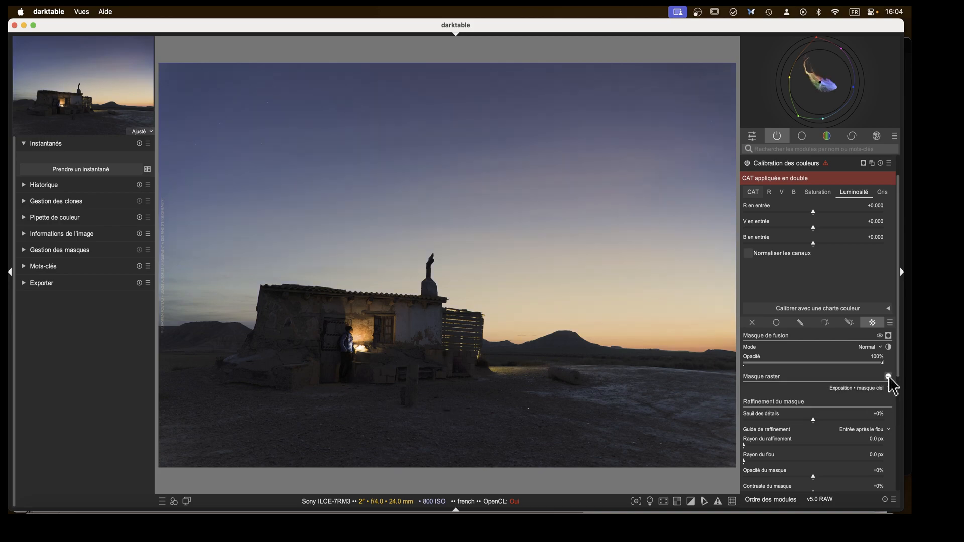
Try to rename the cloned Calibration des couleurs instance "sol".
{"action": "scroll", "coordinate": [871, 236], "scroll_direction": "up", "scroll_amount": 1}
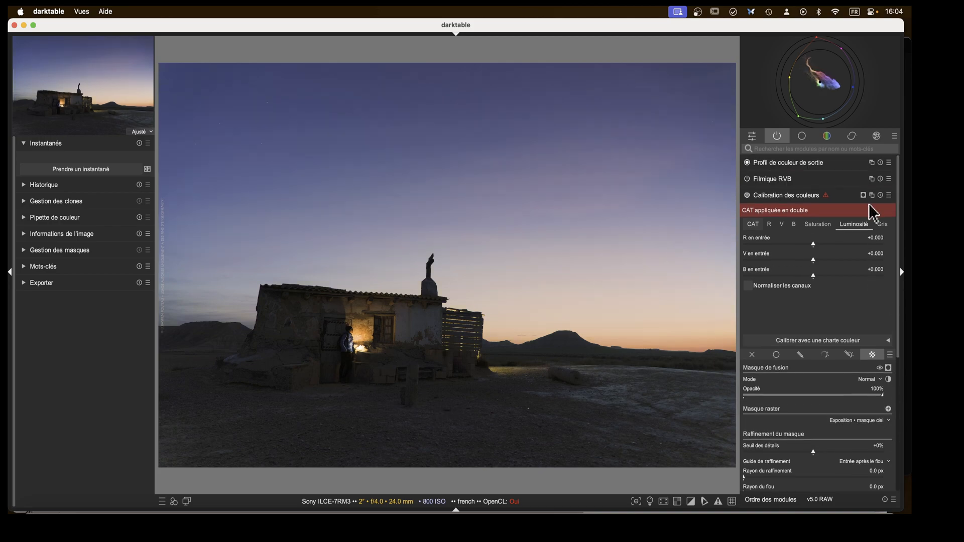
{"action": "left_click", "coordinate": [862, 197]}
{"action": "left_click", "coordinate": [862, 196]}
{"action": "left_click", "coordinate": [802, 195]}
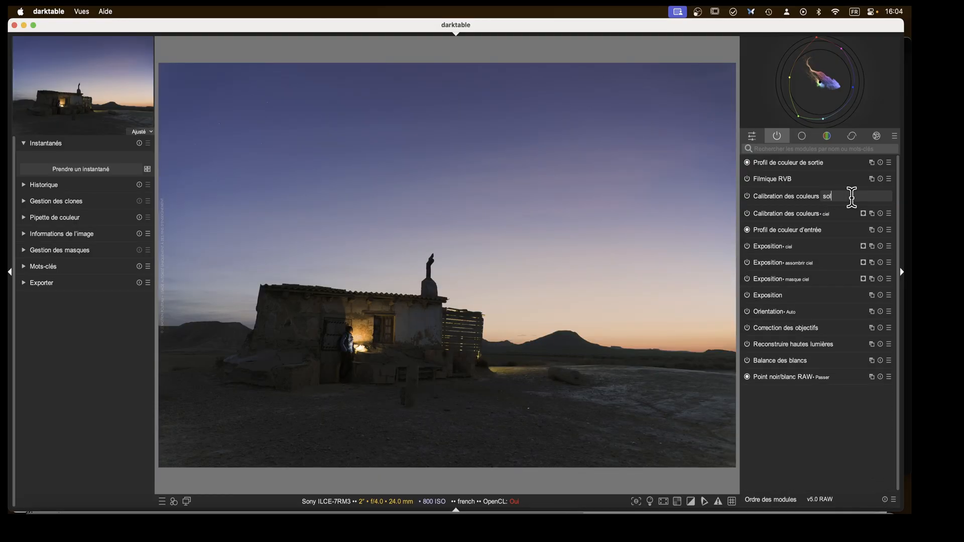
{"action": "left_click", "coordinate": [852, 196]}
{"action": "key", "text": "Return"}
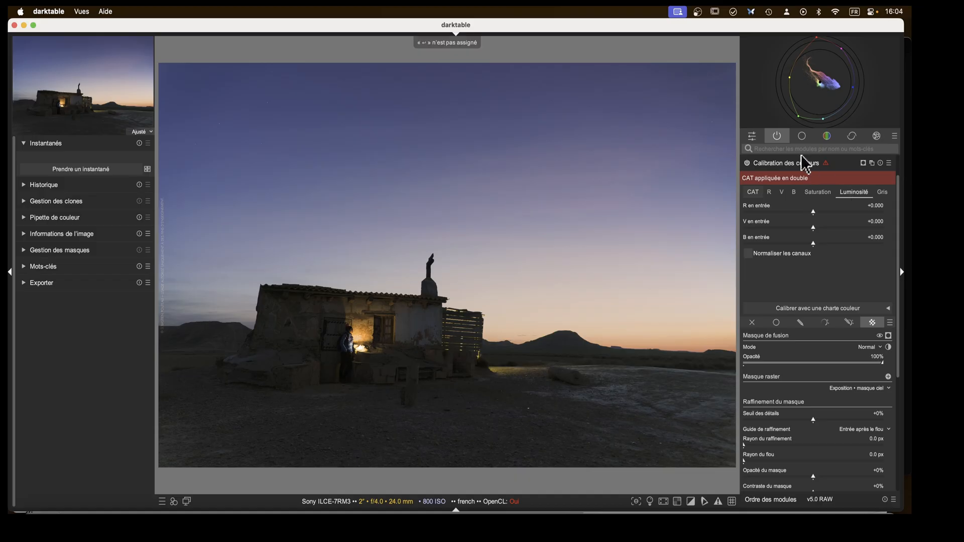
{"action": "left_click", "coordinate": [787, 166]}
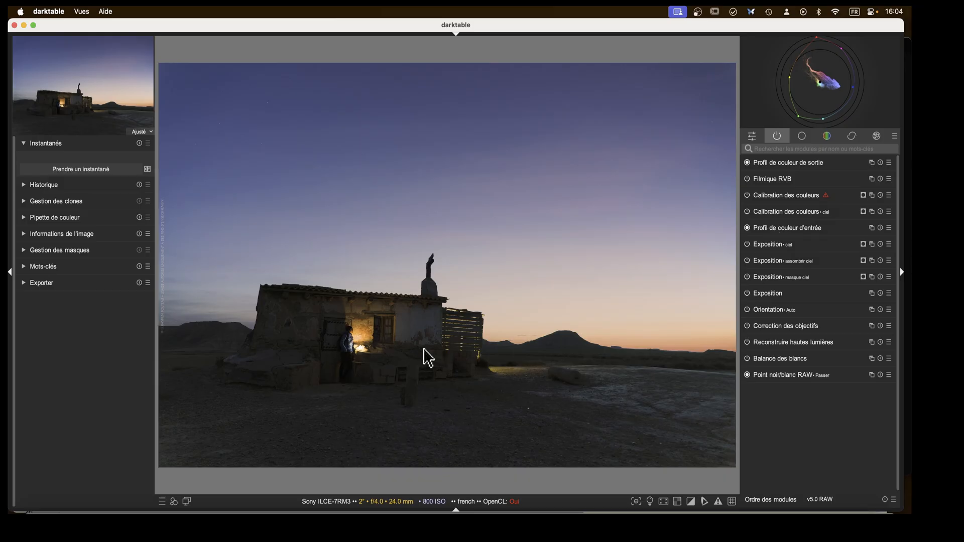
Set the ciel color calibration's CAT illuminant hue to about 76.1°.
{"action": "left_click", "coordinate": [781, 210]}
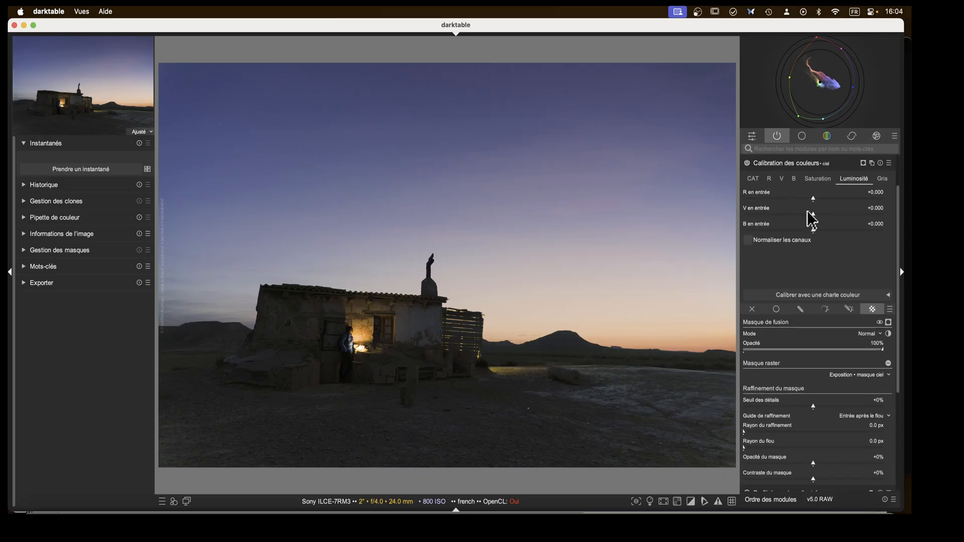
{"action": "left_click", "coordinate": [754, 183]}
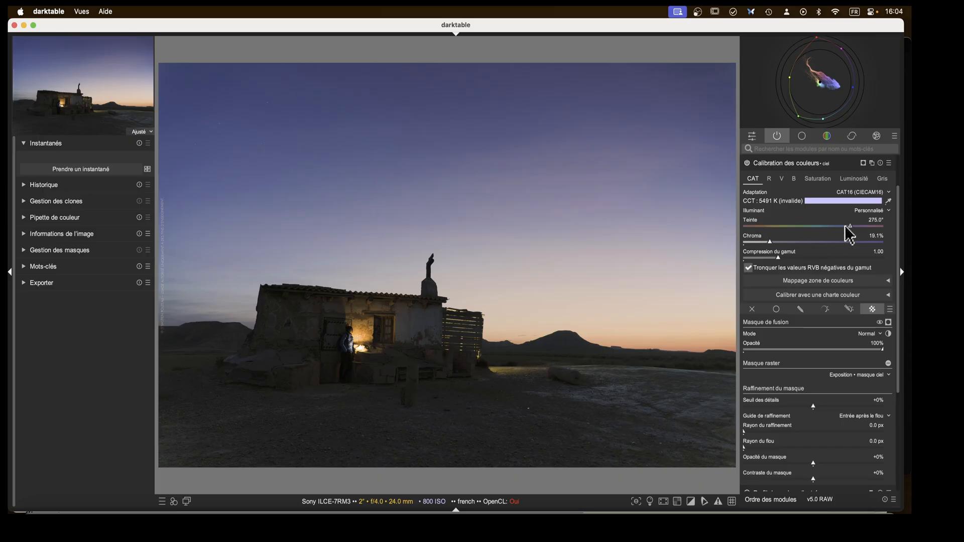
{"action": "left_click_drag", "start_coordinate": [850, 227], "coordinate": [772, 227]}
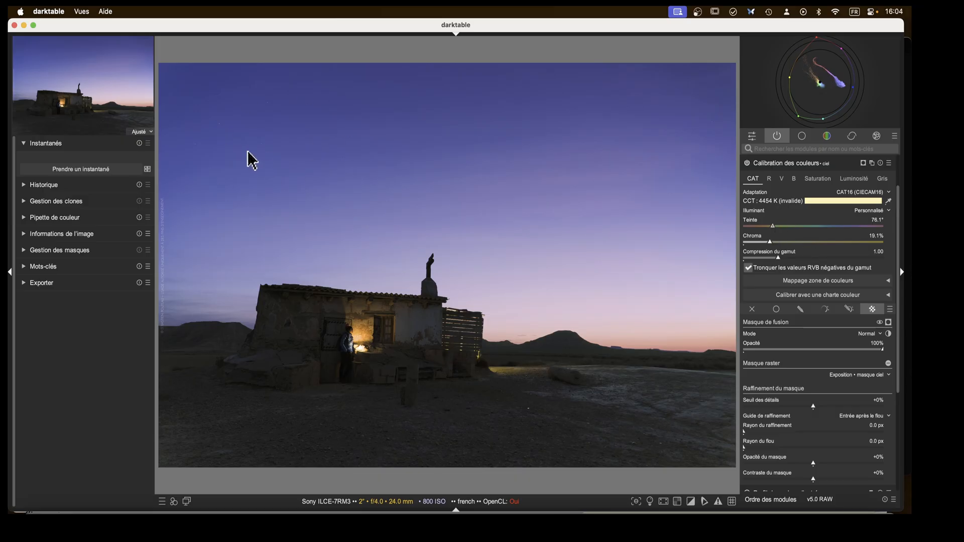
Examine the R, V and B channel tabs of the ciel color calibration instance.
{"action": "left_click", "coordinate": [794, 179]}
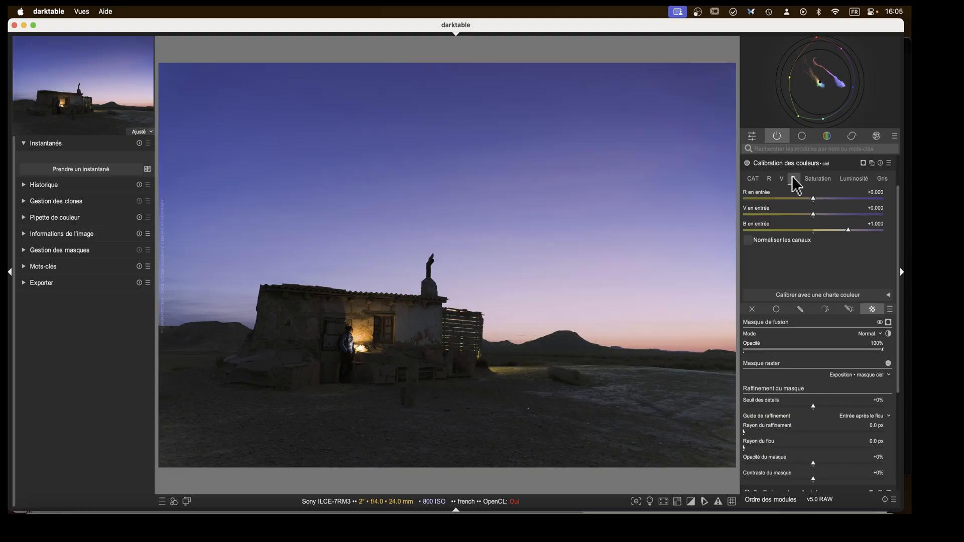
{"action": "left_click", "coordinate": [769, 182]}
{"action": "left_click", "coordinate": [782, 179]}
{"action": "left_click", "coordinate": [790, 179]}
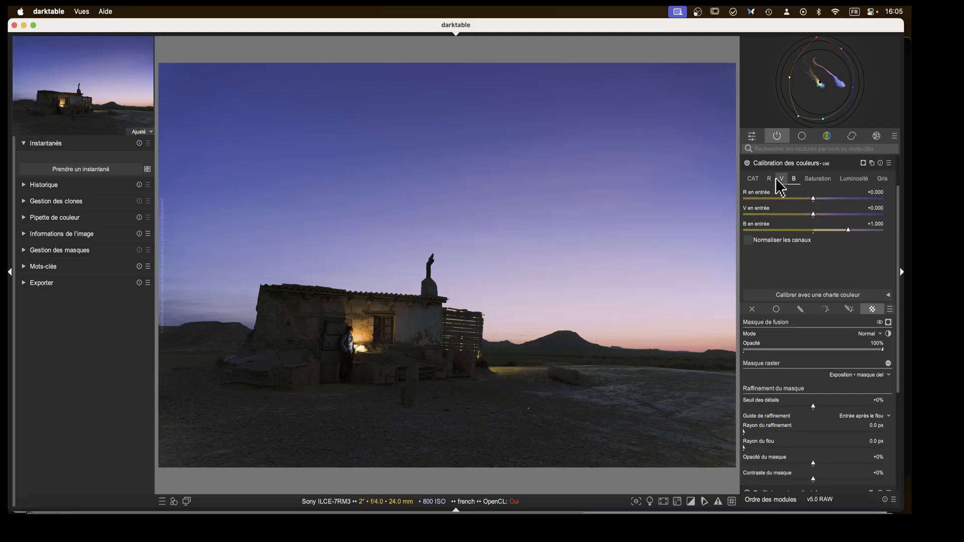
{"action": "left_click", "coordinate": [774, 179]}
{"action": "left_click", "coordinate": [795, 181]}
{"action": "scroll", "coordinate": [843, 237], "scroll_direction": "up", "scroll_amount": 1}
{"action": "scroll", "coordinate": [835, 226], "scroll_direction": "down", "scroll_amount": 1}
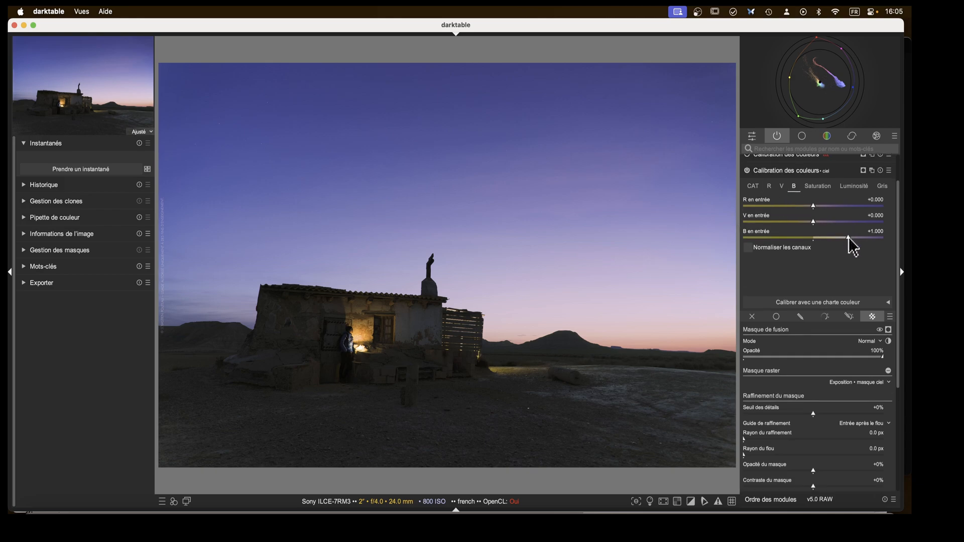
Set the blue input in the ciel color calibration's Luminosité tab to about -0.262.
{"action": "scroll", "coordinate": [853, 247], "scroll_direction": "up", "scroll_amount": 1}
{"action": "left_click_drag", "start_coordinate": [848, 238], "coordinate": [854, 238]}
{"action": "left_click", "coordinate": [853, 187]}
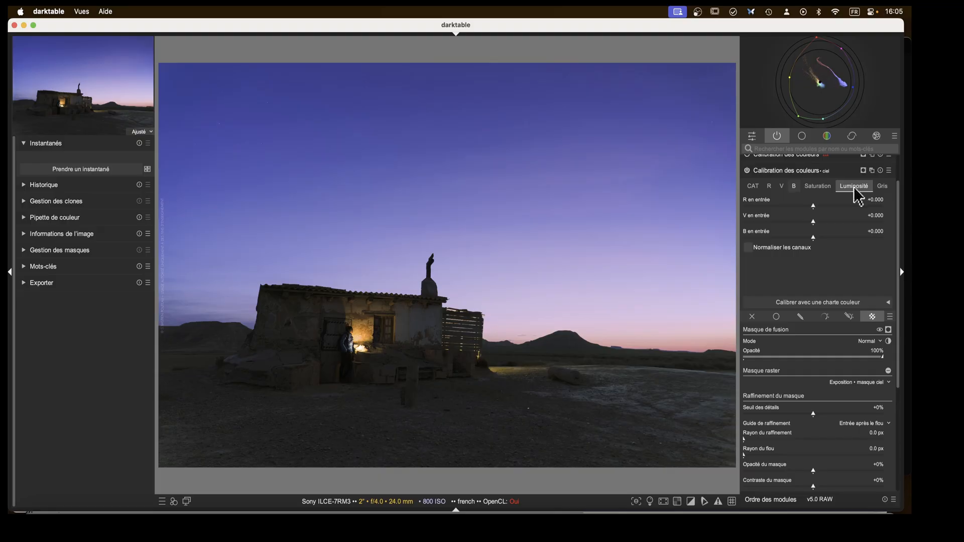
{"action": "mouse_move", "coordinate": [812, 237]}
{"action": "left_mouse_down"}
{"action": "mouse_move", "coordinate": [788, 238]}
{"action": "mouse_move", "coordinate": [796, 237]}
{"action": "left_mouse_up"}
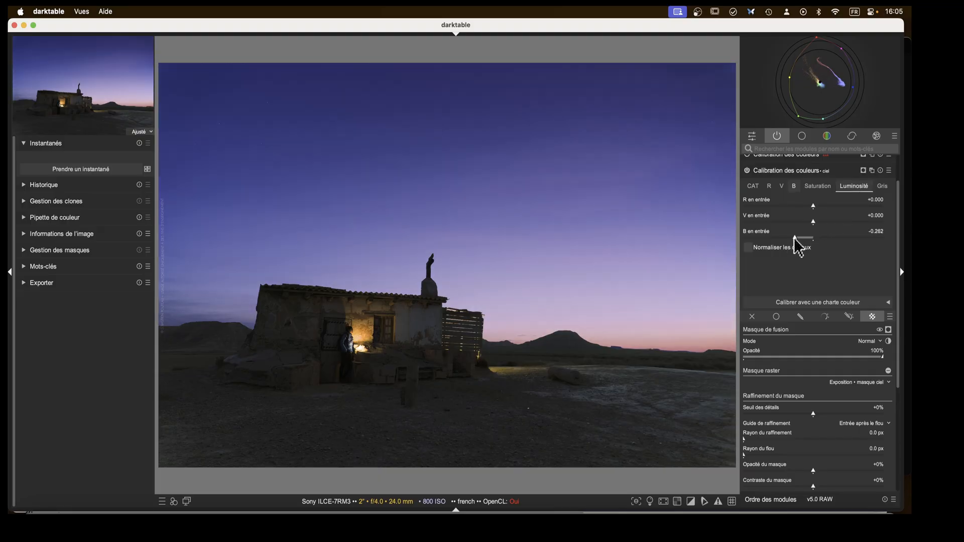
Lower the blue input slightly in the Saturation tab of the ciel color calibration and collapse the module.
{"action": "left_click", "coordinate": [818, 187]}
{"action": "mouse_move", "coordinate": [813, 237]}
{"action": "left_mouse_down"}
{"action": "mouse_move", "coordinate": [791, 237]}
{"action": "mouse_move", "coordinate": [850, 237]}
{"action": "mouse_move", "coordinate": [803, 237]}
{"action": "left_mouse_up"}
{"action": "left_click", "coordinate": [797, 170]}
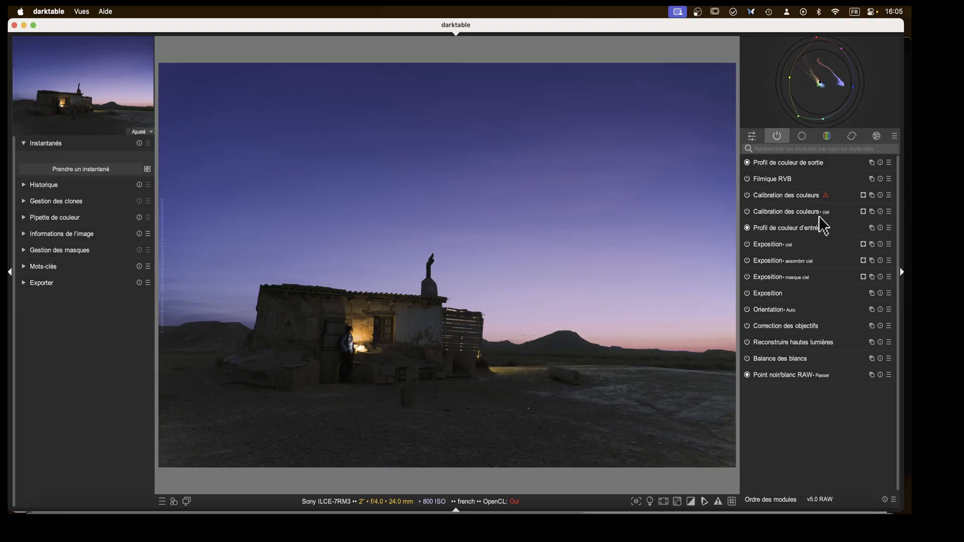
Open the Égaliseur de couleurs module and apply the Exposition • masque ciel raster mask to it, briefly previewing the mask.
{"action": "left_click", "coordinate": [828, 137]}
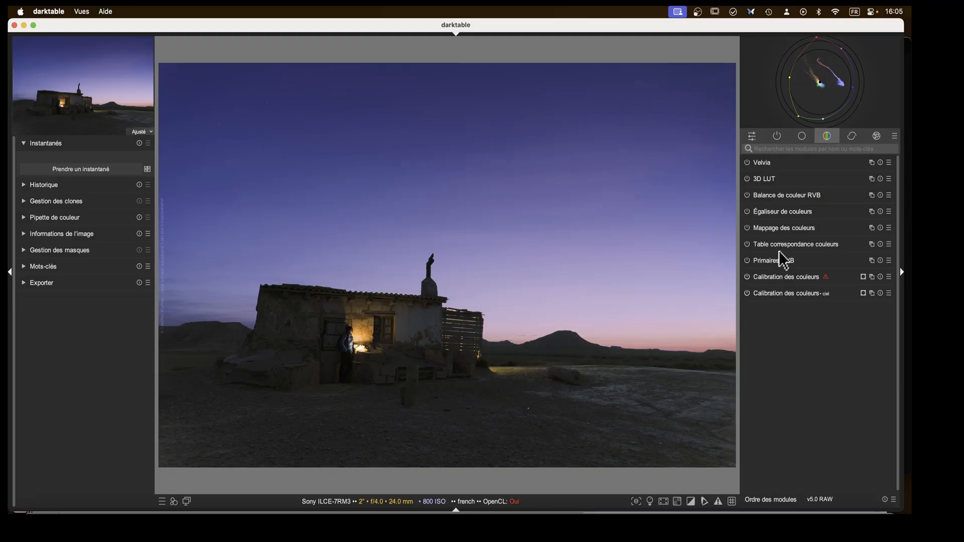
{"action": "left_click", "coordinate": [763, 211]}
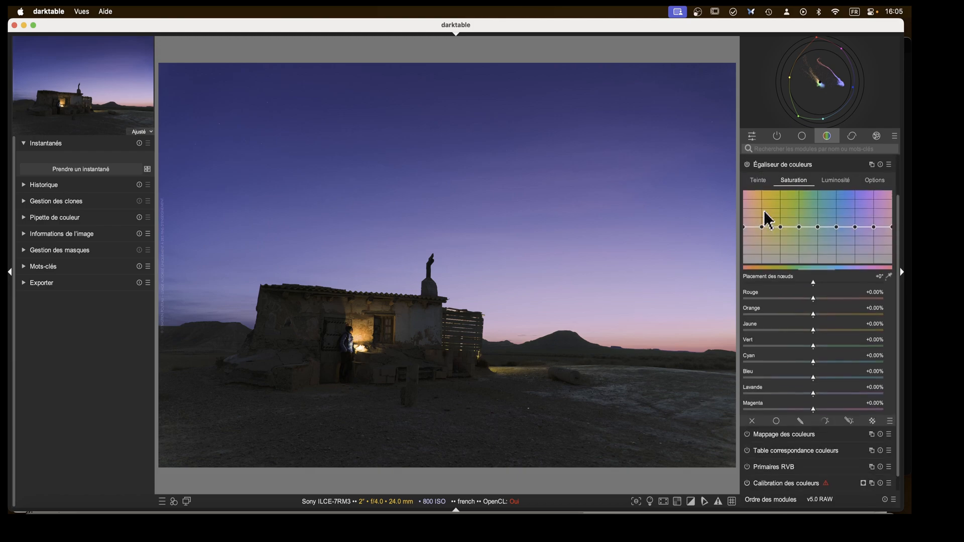
{"action": "left_click", "coordinate": [873, 420]}
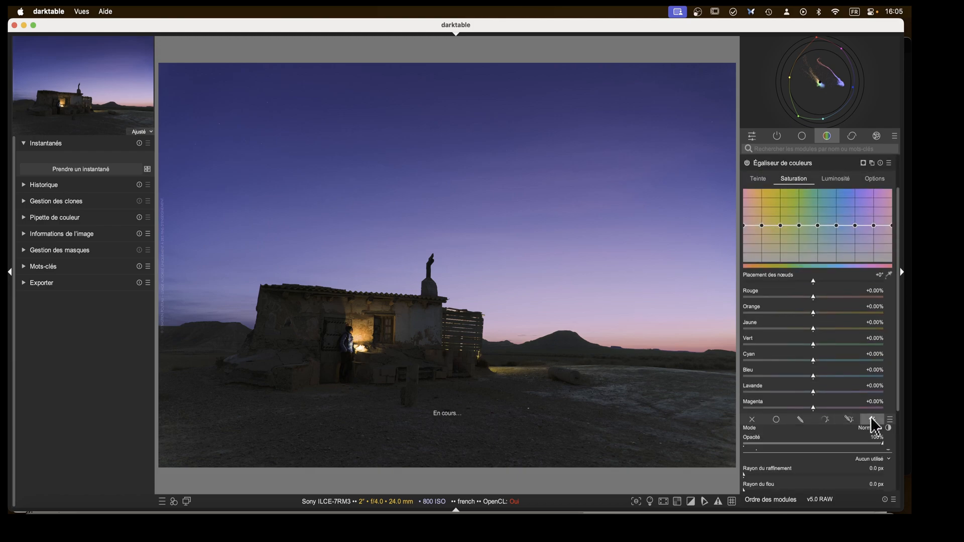
{"action": "scroll", "coordinate": [860, 402], "scroll_direction": "down", "scroll_amount": 3}
{"action": "left_click", "coordinate": [875, 364]}
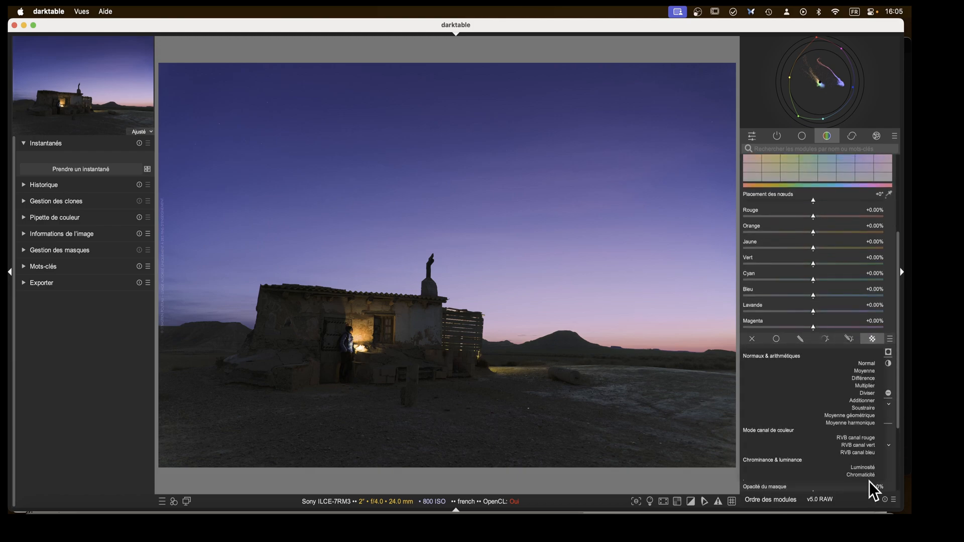
{"action": "scroll", "coordinate": [855, 434], "scroll_direction": "down", "scroll_amount": 2}
{"action": "left_click", "coordinate": [855, 432]}
{"action": "left_click", "coordinate": [870, 361]}
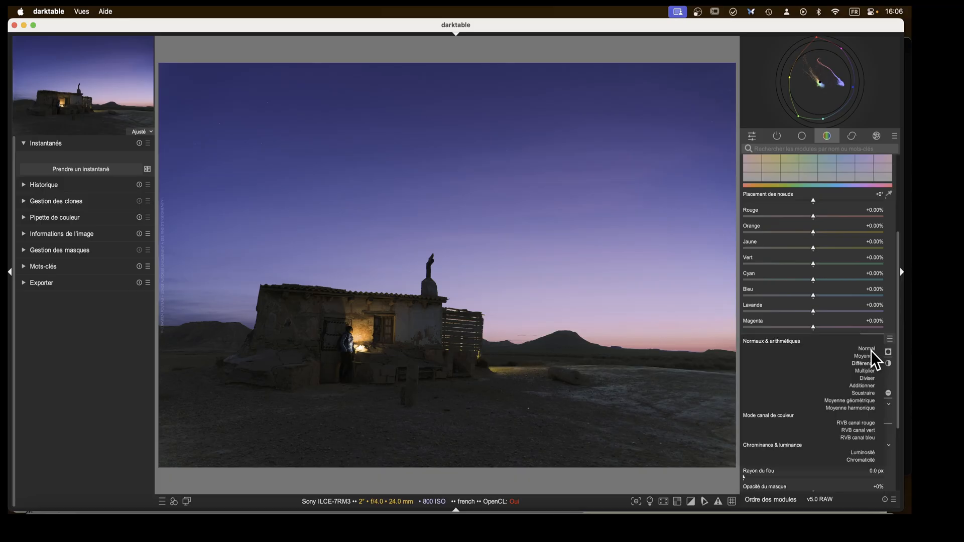
{"action": "left_click", "coordinate": [869, 348]}
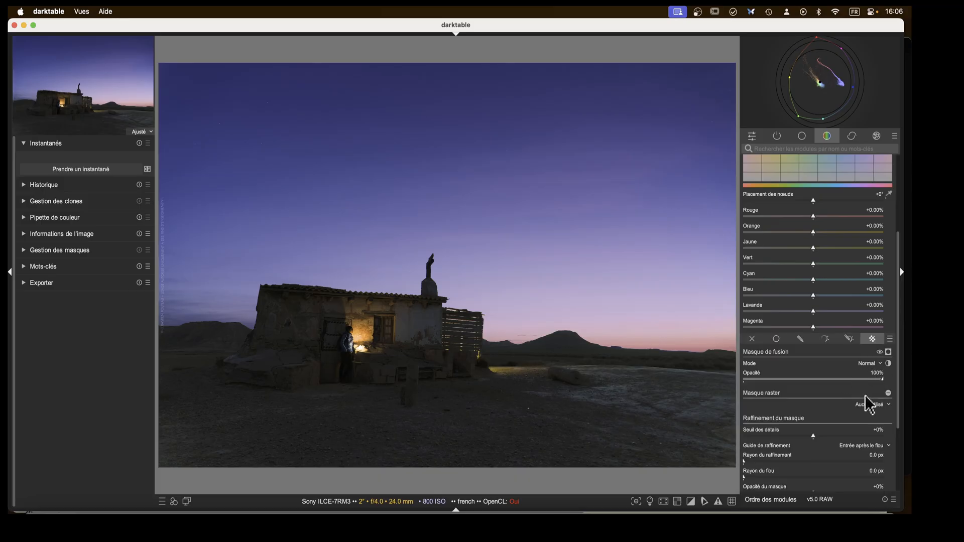
{"action": "left_click", "coordinate": [876, 407]}
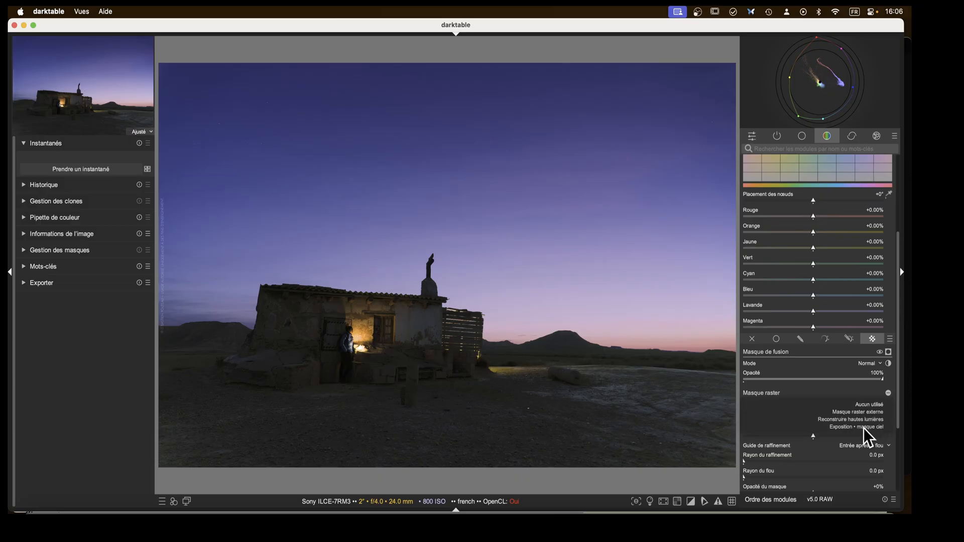
{"action": "left_click", "coordinate": [865, 427]}
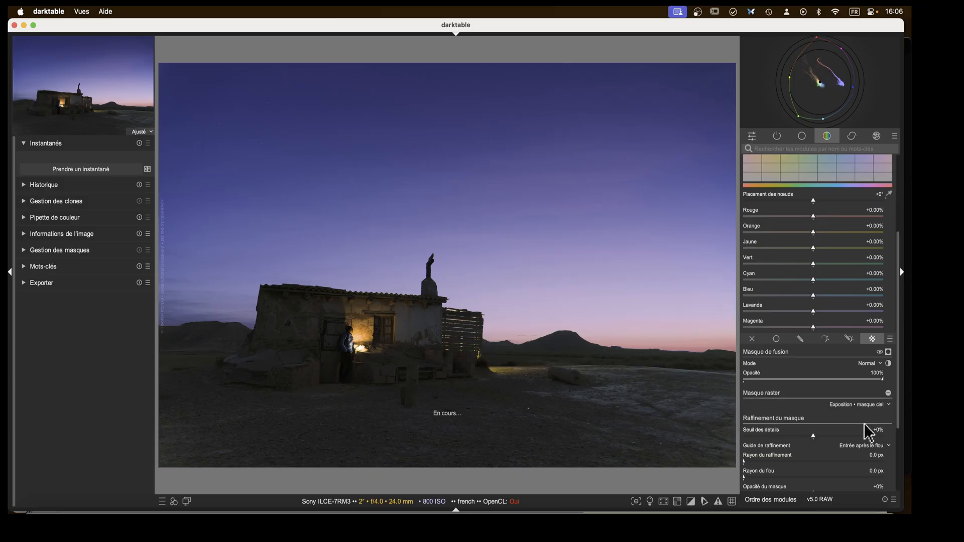
{"action": "left_click", "coordinate": [888, 352]}
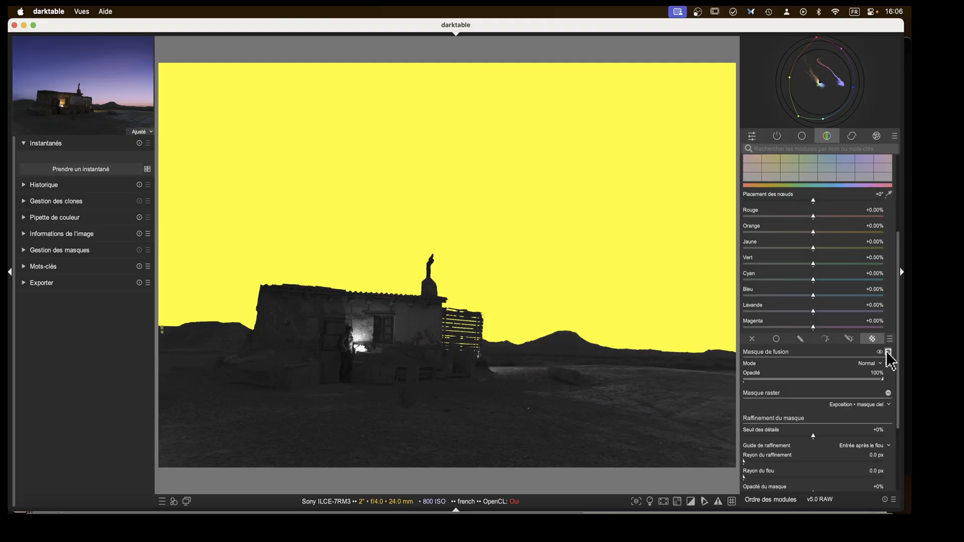
{"action": "left_click", "coordinate": [888, 352]}
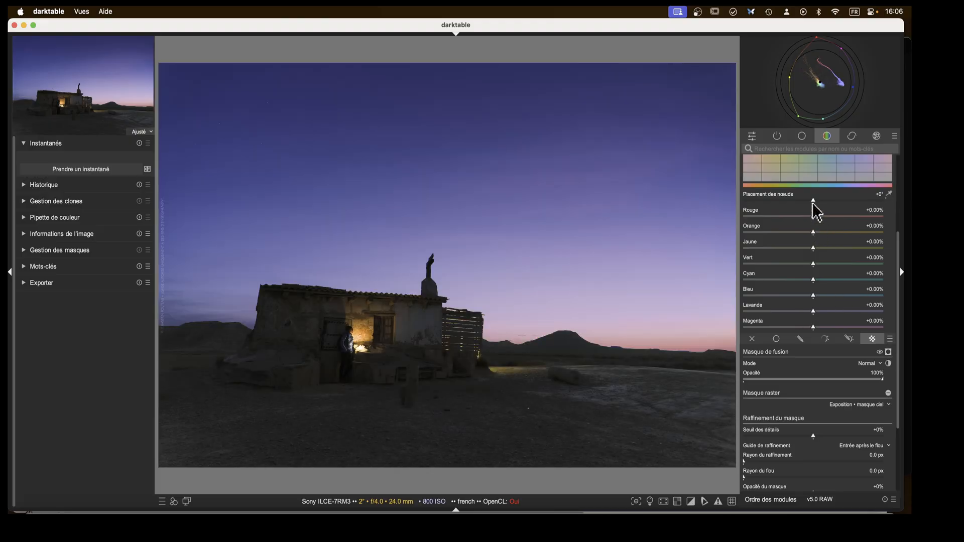
In the colour equalizer's hue tab, sample the sky for node placement and set the node placement to -15°.
{"action": "scroll", "coordinate": [808, 167], "scroll_direction": "up", "scroll_amount": 3}
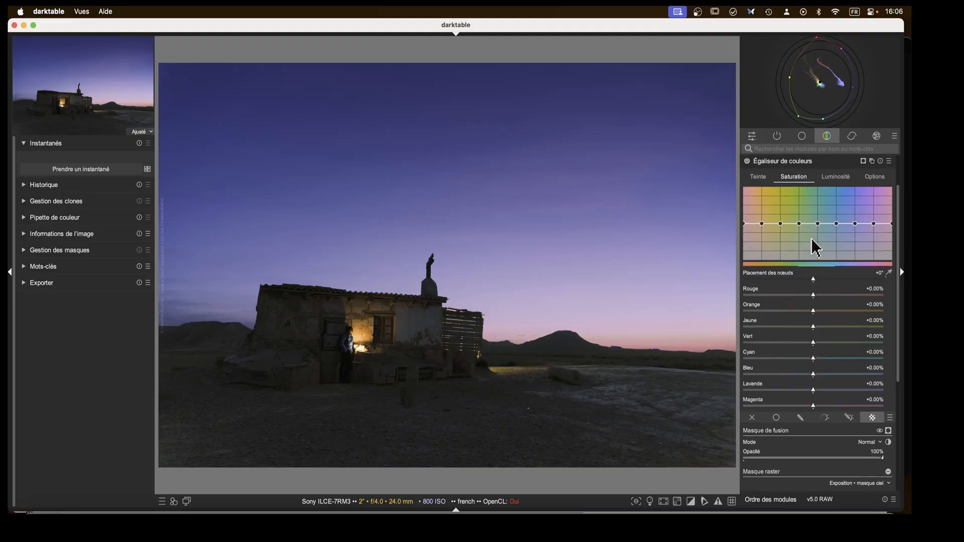
{"action": "middle_click", "coordinate": [811, 239]}
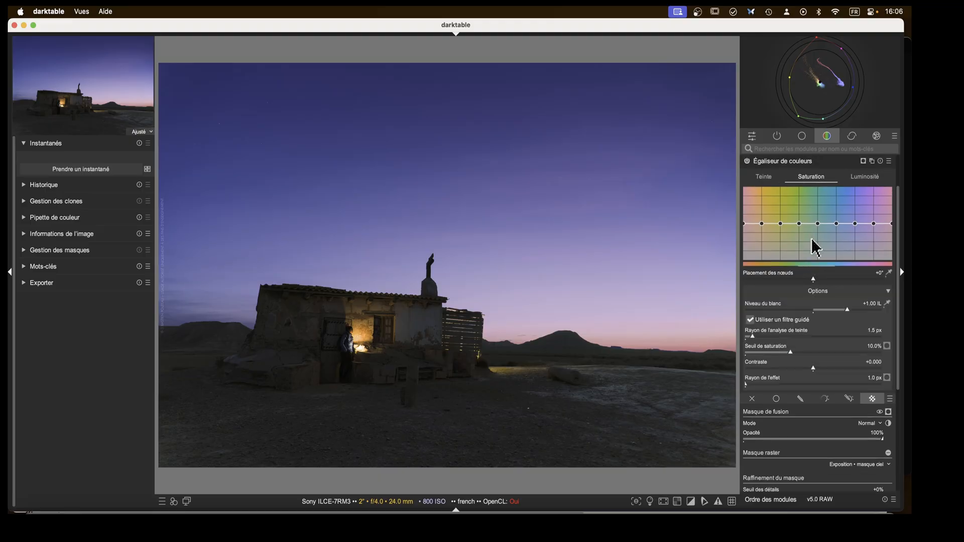
{"action": "left_click", "coordinate": [778, 176]}
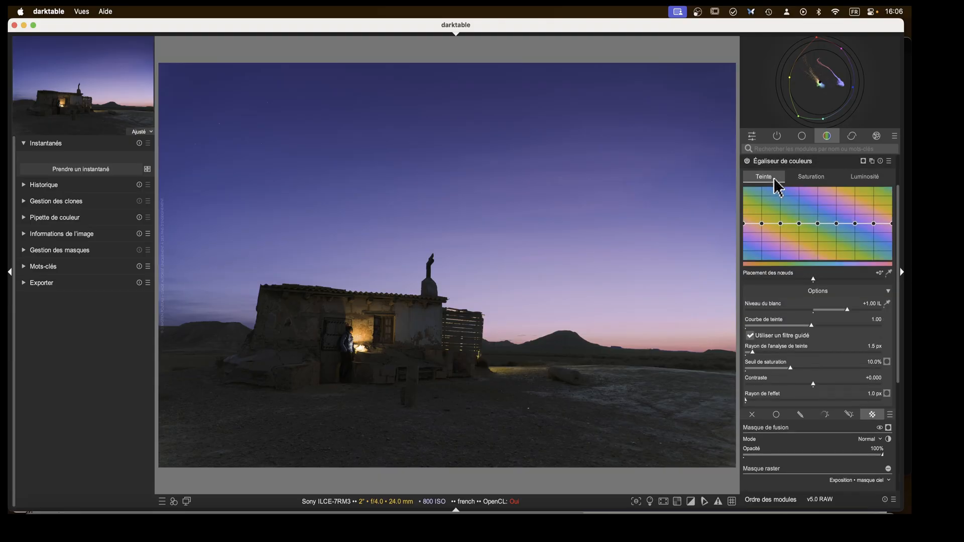
{"action": "middle_click", "coordinate": [787, 237]}
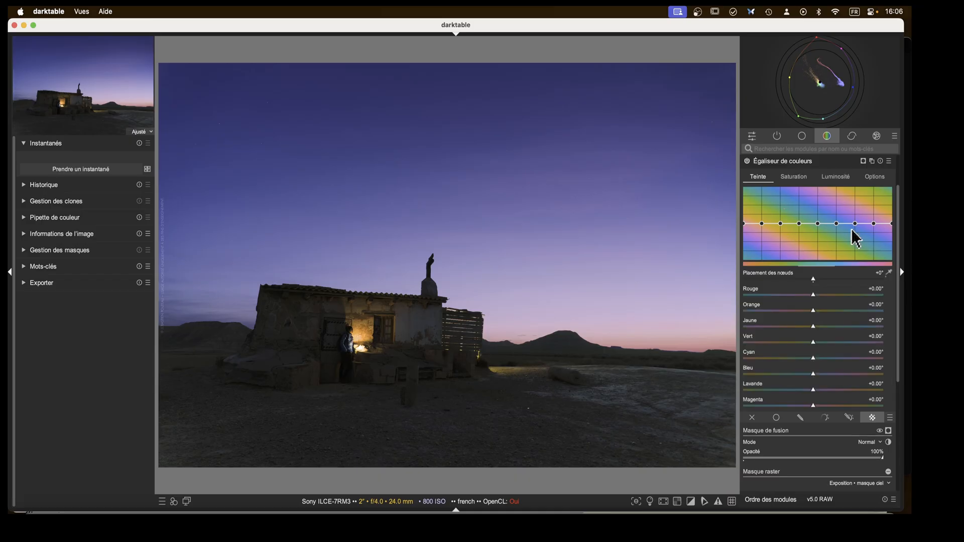
{"action": "left_click", "coordinate": [888, 272]}
{"action": "left_click_drag", "start_coordinate": [297, 128], "coordinate": [245, 148]}
{"action": "left_click_drag", "start_coordinate": [416, 99], "coordinate": [454, 116]}
{"action": "left_click_drag", "start_coordinate": [812, 278], "coordinate": [772, 284]}
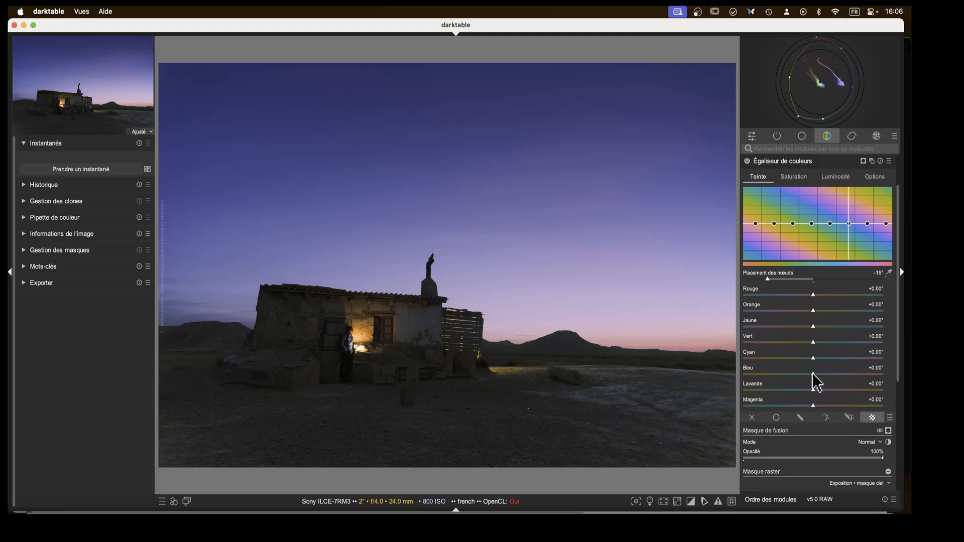
Shift the blue hue by about +43.49°, reset the lavender hue, and collapse the colour equalizer.
{"action": "mouse_move", "coordinate": [813, 372]}
{"action": "left_mouse_down"}
{"action": "mouse_move", "coordinate": [756, 381]}
{"action": "mouse_move", "coordinate": [849, 375]}
{"action": "mouse_move", "coordinate": [828, 376]}
{"action": "left_mouse_up"}
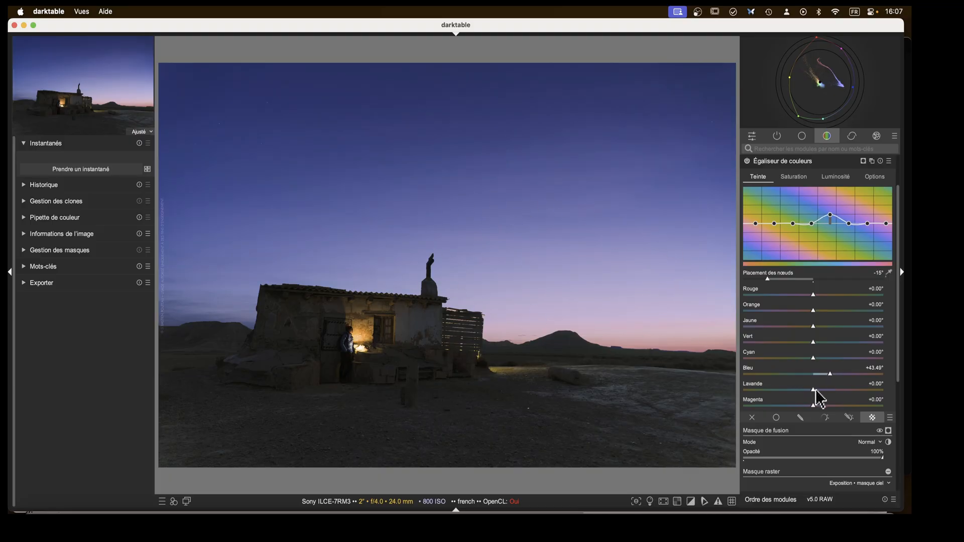
{"action": "left_click", "coordinate": [813, 390]}
{"action": "mouse_move", "coordinate": [813, 392]}
{"action": "left_mouse_down"}
{"action": "mouse_move", "coordinate": [800, 393]}
{"action": "mouse_move", "coordinate": [851, 395]}
{"action": "mouse_move", "coordinate": [777, 396]}
{"action": "mouse_move", "coordinate": [812, 397]}
{"action": "left_mouse_up"}
{"action": "double_click", "coordinate": [815, 392]}
{"action": "left_click", "coordinate": [782, 163]}
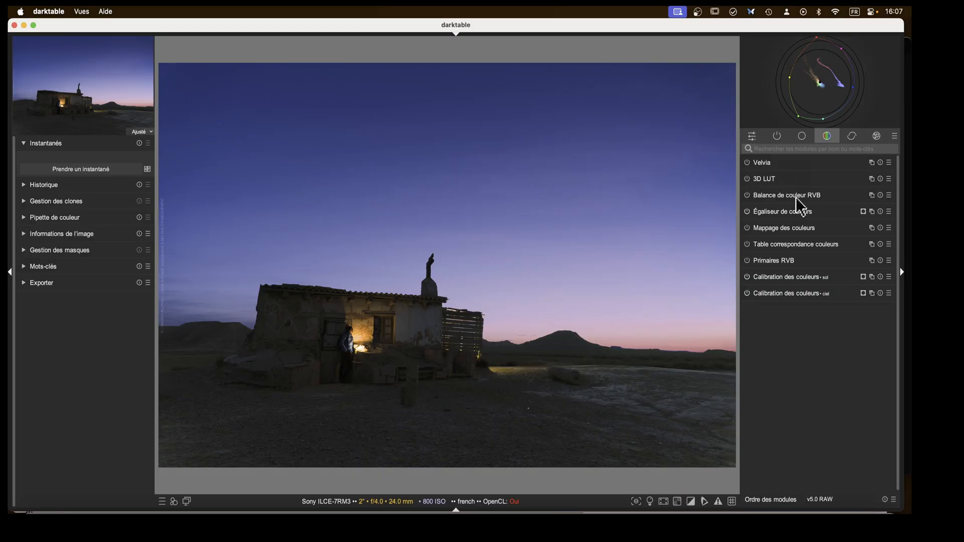
Create a new Exposition instance and name it "haut du ciel".
{"action": "left_click", "coordinate": [777, 137]}
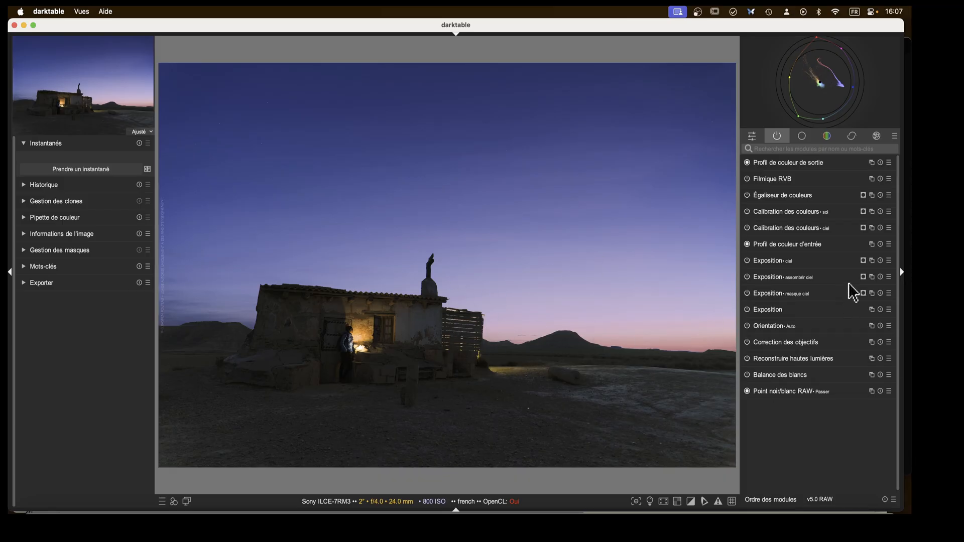
{"action": "left_click", "coordinate": [876, 269]}
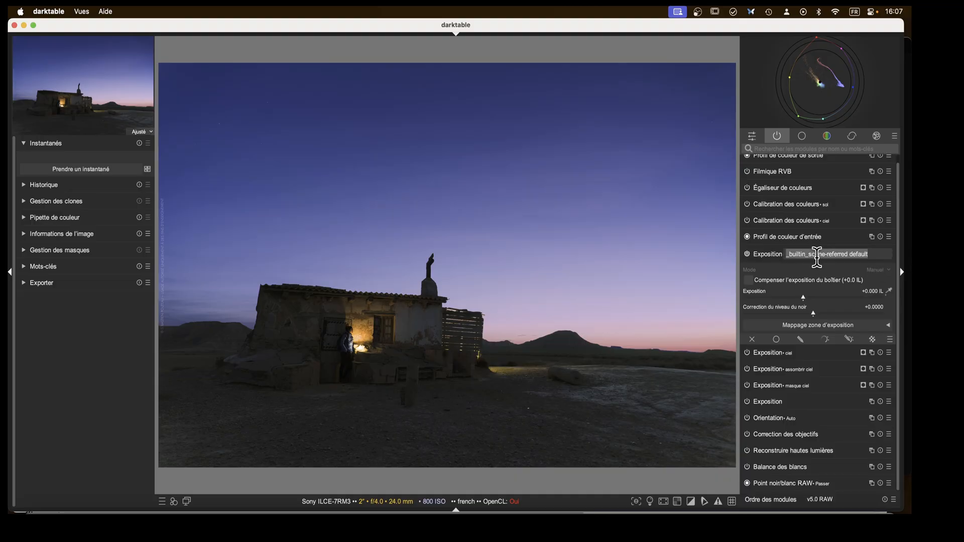
{"action": "type", "text": "haut du ciel"}
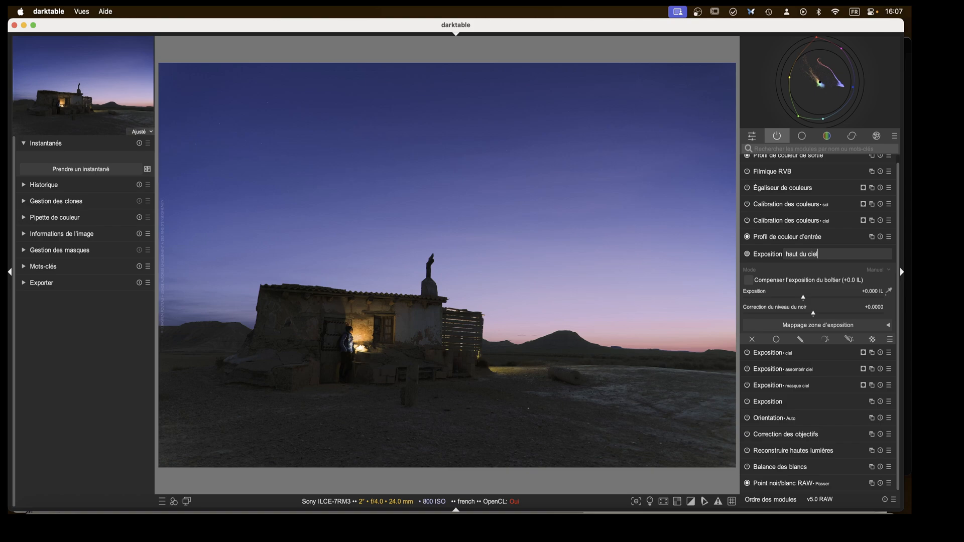
{"action": "key", "text": "Return"}
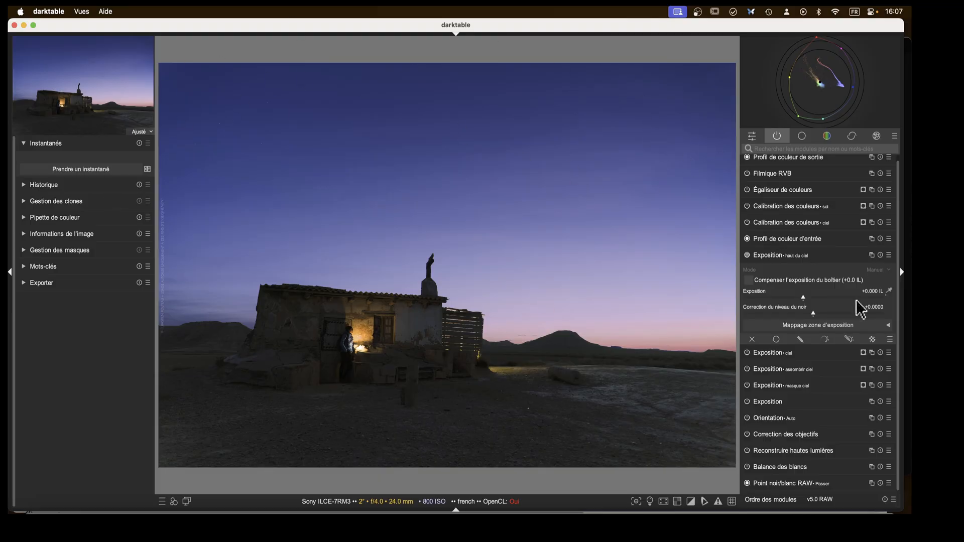
Add the existing sky path and a new gradient across the sky to the haut du ciel instance's drawn mask.
{"action": "left_click", "coordinate": [848, 340]}
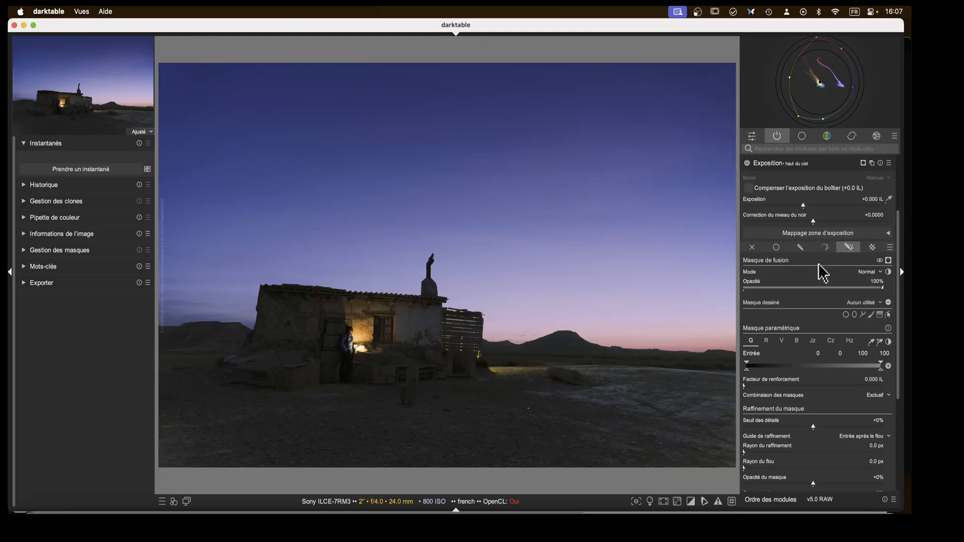
{"action": "left_click", "coordinate": [861, 303]}
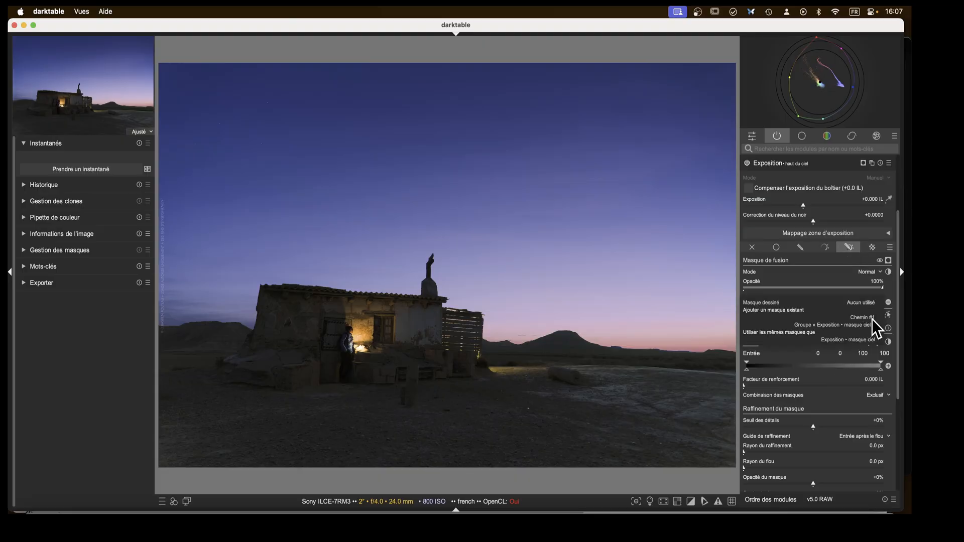
{"action": "left_click", "coordinate": [863, 318]}
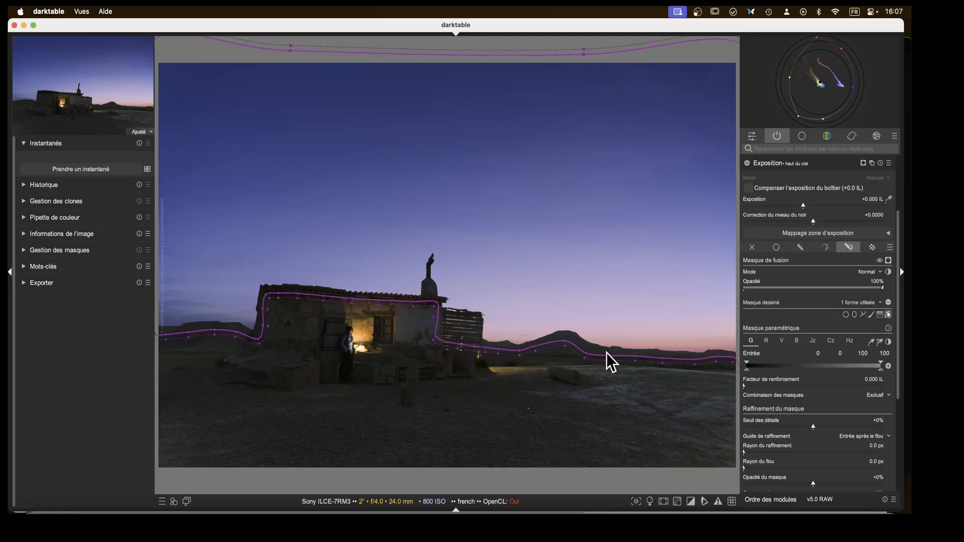
{"action": "left_click", "coordinate": [879, 315]}
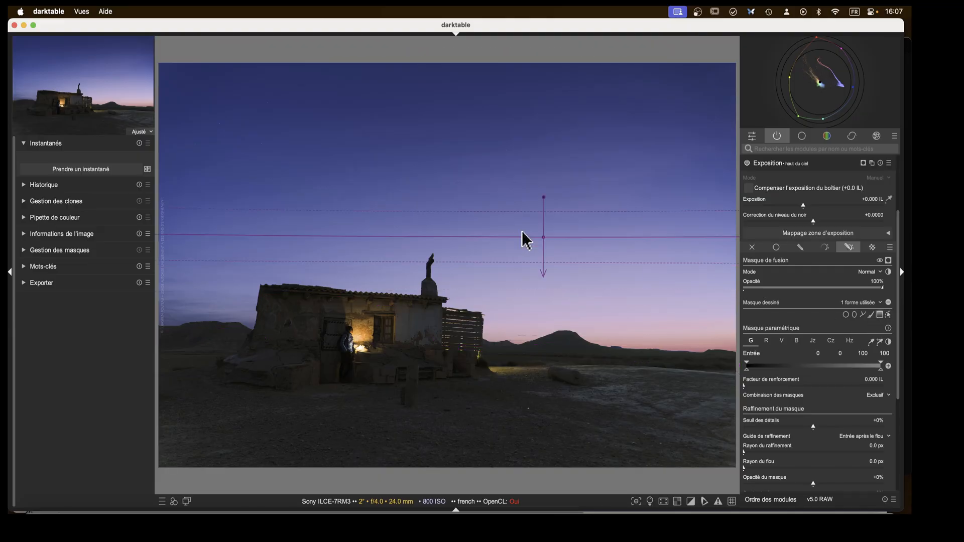
{"action": "left_click", "coordinate": [426, 222]}
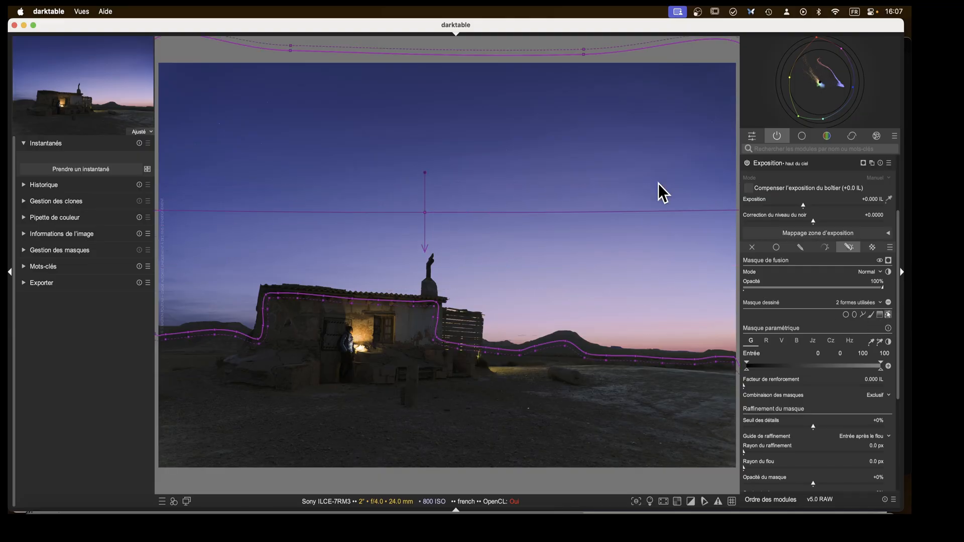
Display the mask and set the gradient's combination mode to intersection in the mask manager.
{"action": "left_click", "coordinate": [863, 163]}
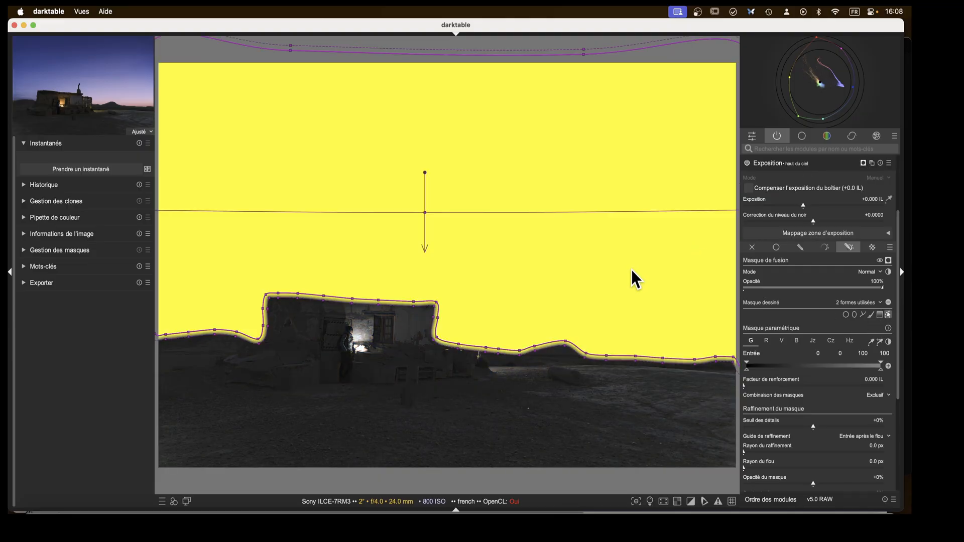
{"action": "left_click", "coordinate": [29, 250]}
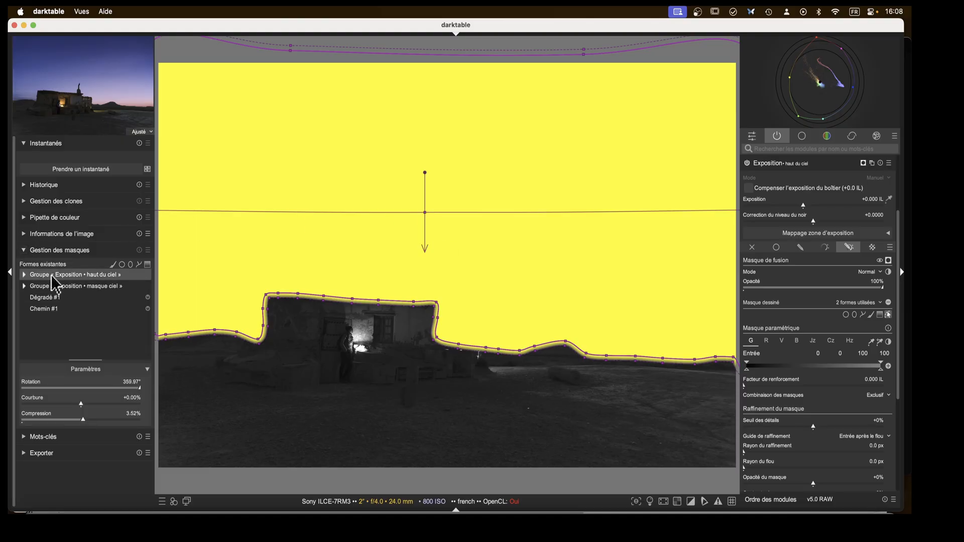
{"action": "left_click", "coordinate": [24, 275]}
{"action": "left_click", "coordinate": [59, 286]}
{"action": "right_click", "coordinate": [59, 287]}
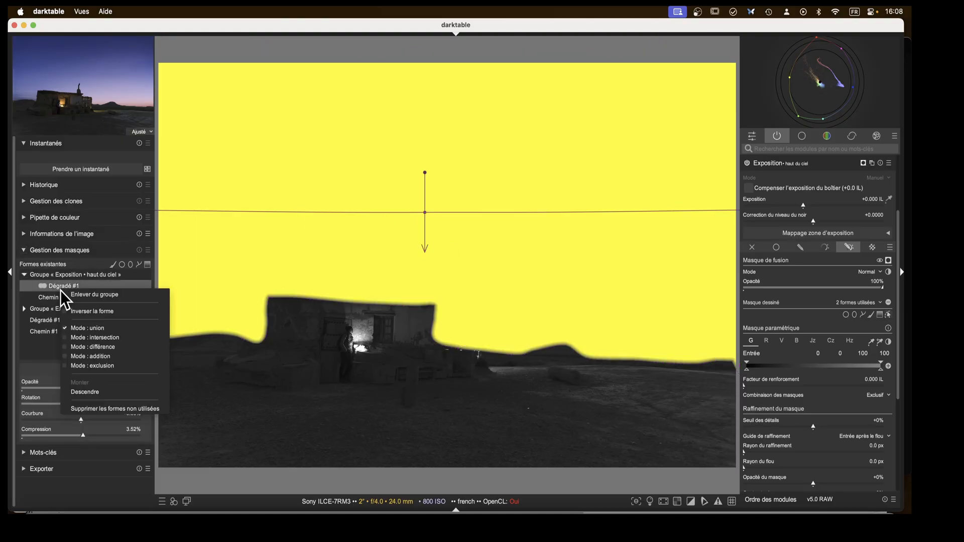
{"action": "left_click", "coordinate": [119, 341]}
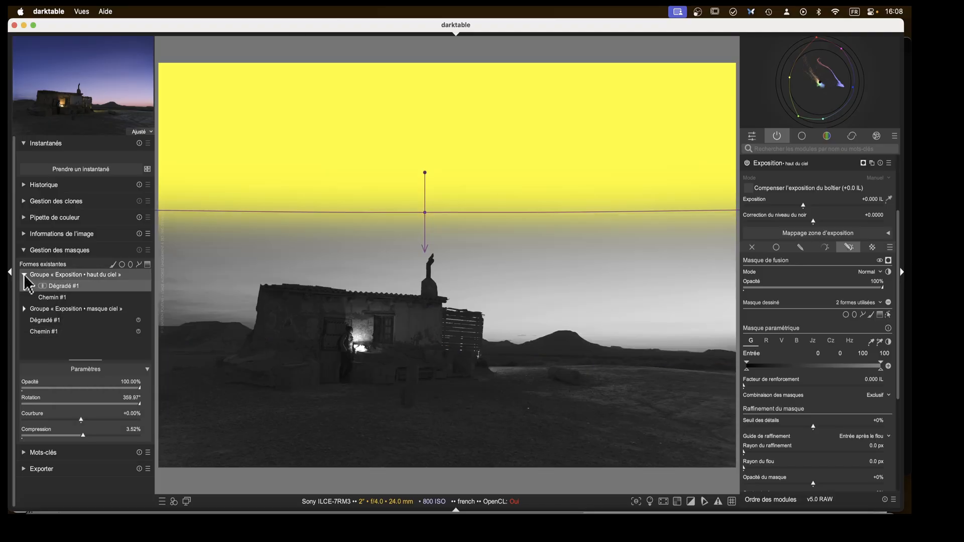
Move the gradient up into the upper sky and set its curvature to -11%.
{"action": "left_click_drag", "start_coordinate": [427, 217], "coordinate": [443, 164]}
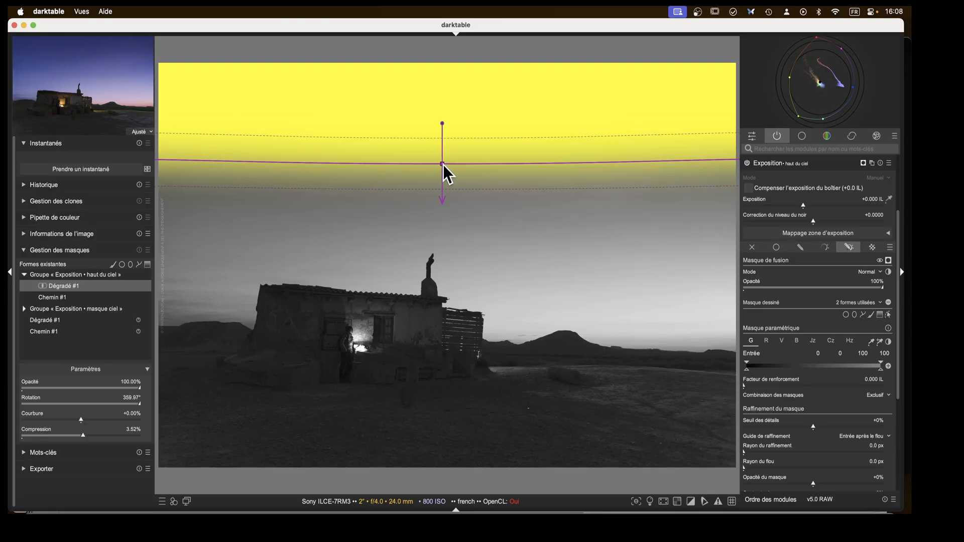
{"action": "scroll", "coordinate": [443, 165], "scroll_direction": "down", "scroll_amount": 4}
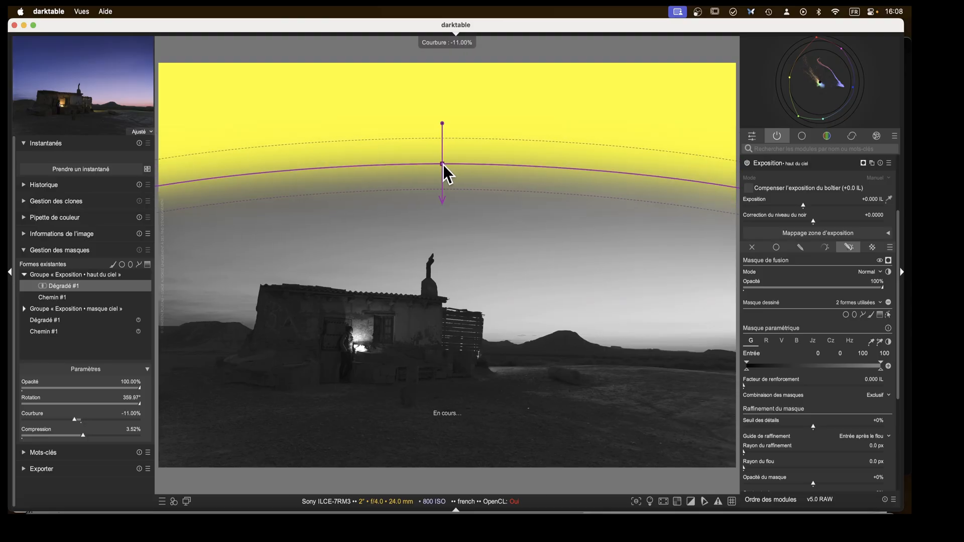
Increase the haut du ciel gradient's curvature to about -58% and move it up and right over the sky.
{"action": "scroll", "coordinate": [442, 165], "scroll_direction": "down", "scroll_amount": 7}
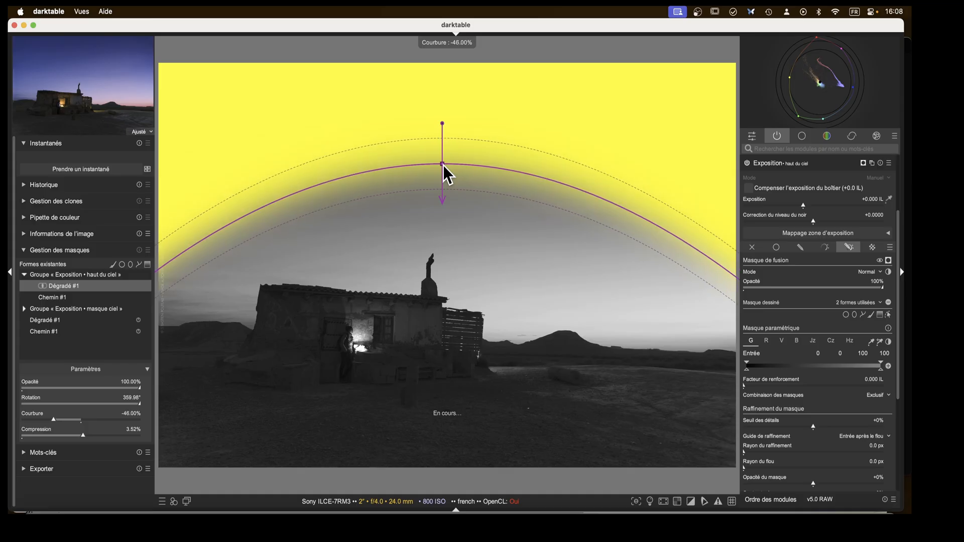
{"action": "left_click_drag", "start_coordinate": [442, 165], "coordinate": [563, 188]}
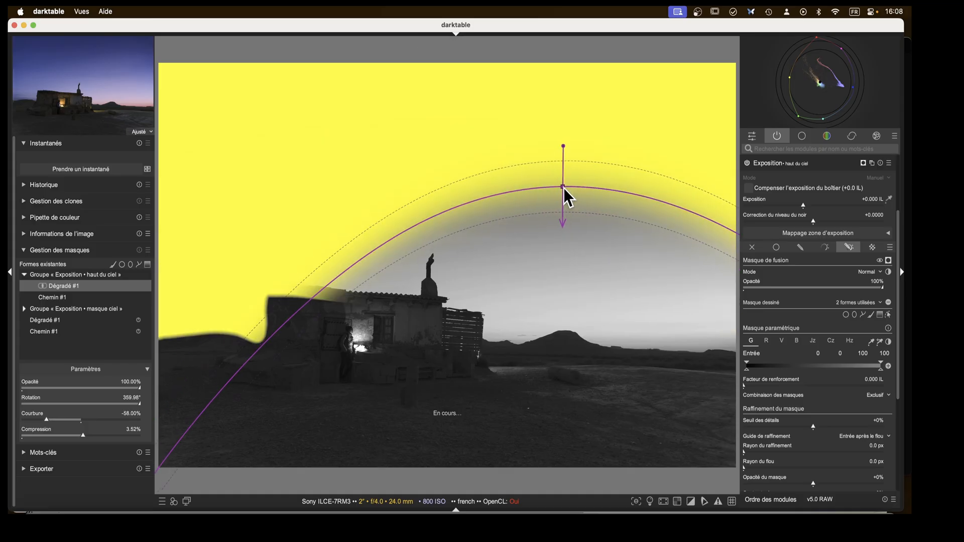
Set the gradient's compression to 5.50% and turn off the mask display.
{"action": "scroll", "coordinate": [564, 188], "scroll_direction": "up", "scroll_amount": 2}
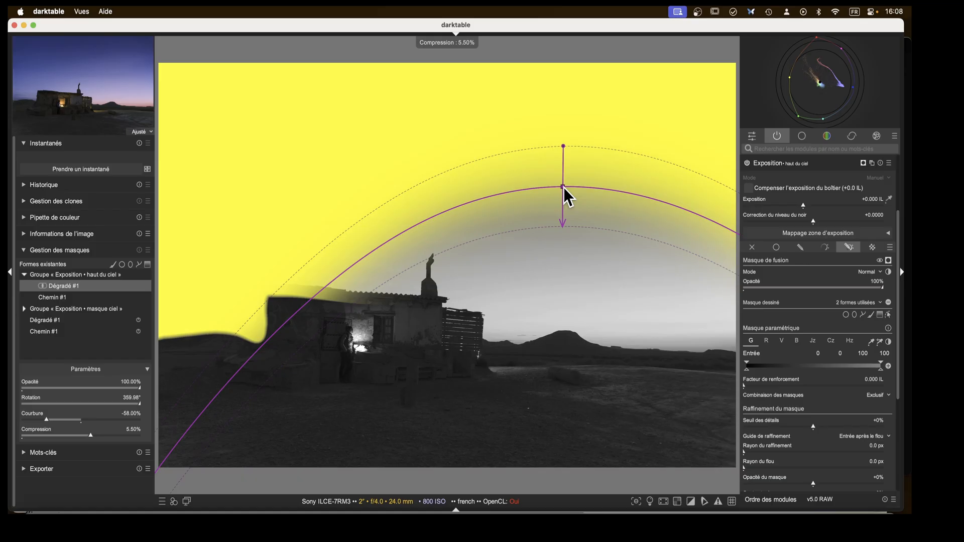
{"action": "left_click_drag", "start_coordinate": [563, 186], "coordinate": [563, 191]}
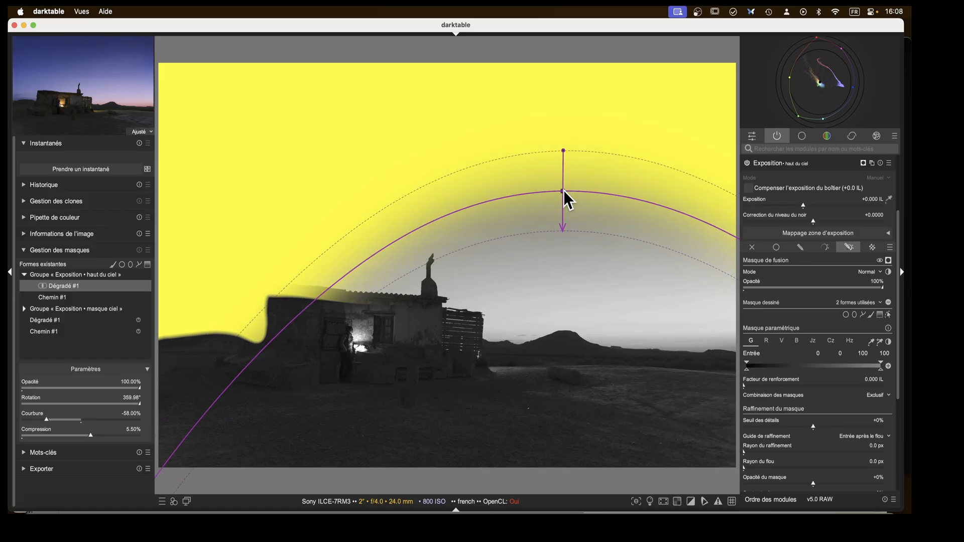
{"action": "scroll", "coordinate": [564, 190], "scroll_direction": "up", "scroll_amount": 1}
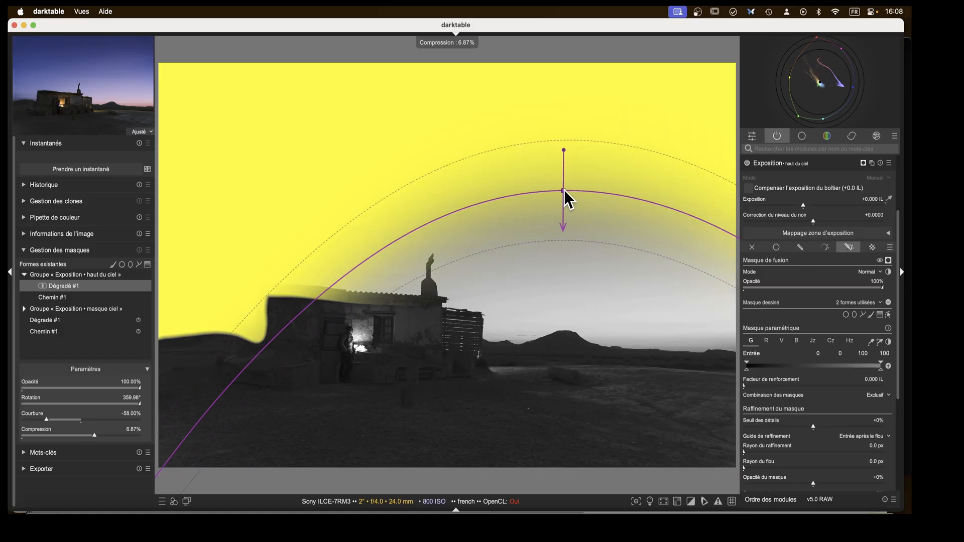
{"action": "scroll", "coordinate": [564, 190], "scroll_direction": "down", "scroll_amount": 1}
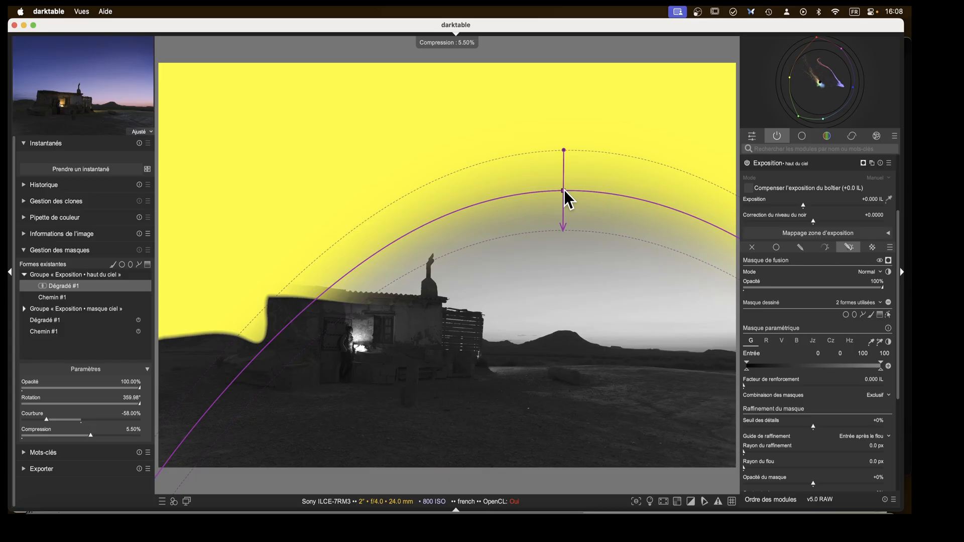
{"action": "left_click", "coordinate": [862, 163]}
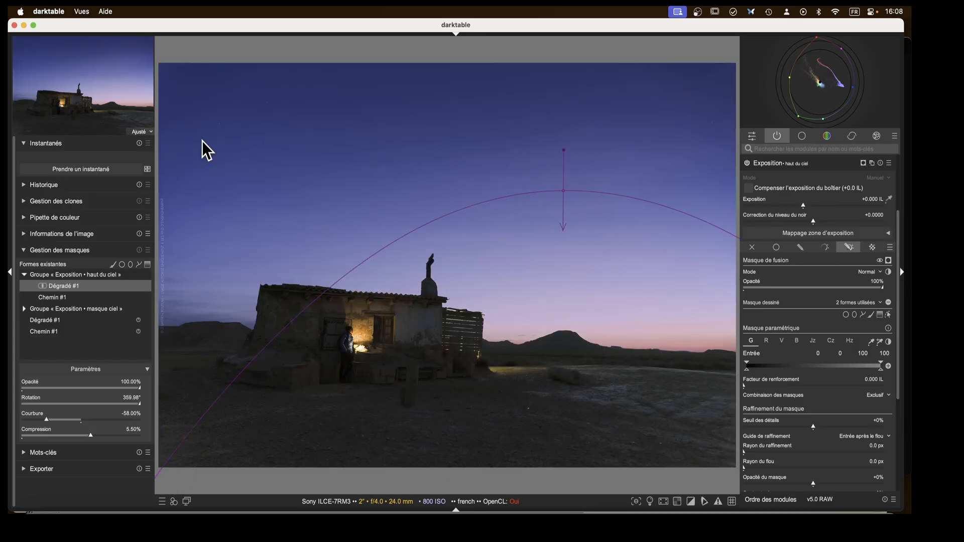
Set the haut du ciel exposure to -0.933 EV and refine the gradient's position and compression to about 10.74%.
{"action": "left_click", "coordinate": [790, 206]}
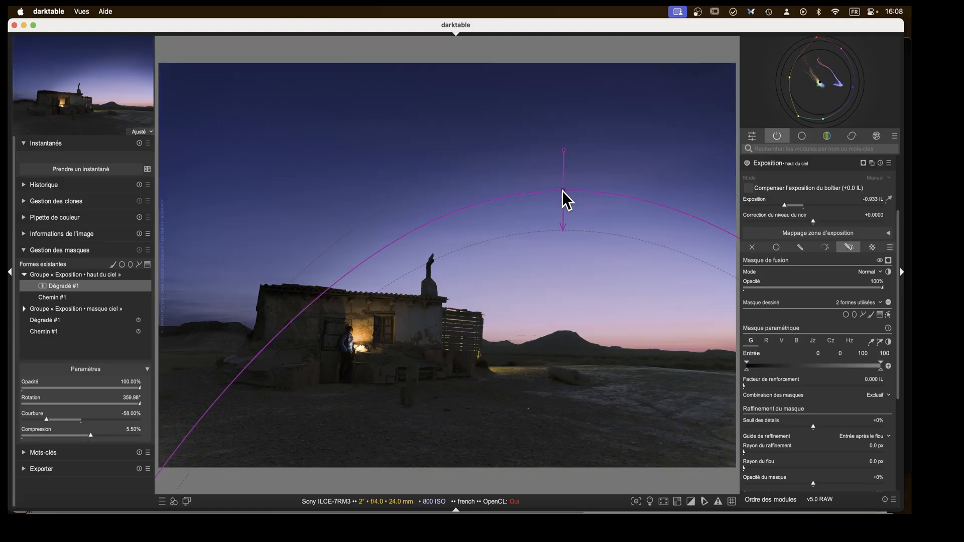
{"action": "mouse_move", "coordinate": [562, 191]}
{"action": "left_mouse_down"}
{"action": "mouse_move", "coordinate": [591, 217]}
{"action": "mouse_move", "coordinate": [562, 189]}
{"action": "mouse_move", "coordinate": [524, 177]}
{"action": "mouse_move", "coordinate": [552, 180]}
{"action": "left_mouse_up"}
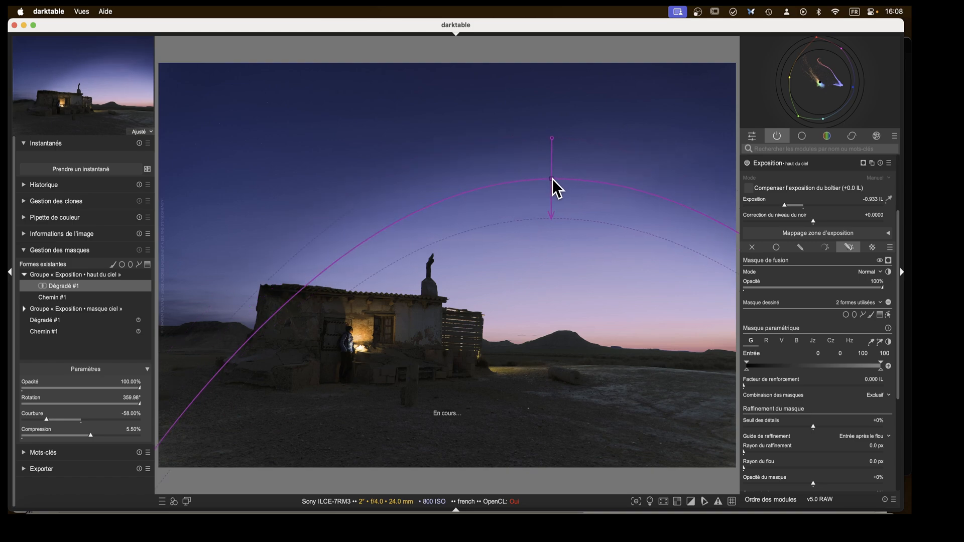
{"action": "scroll", "coordinate": [552, 179], "scroll_direction": "up", "scroll_amount": 1}
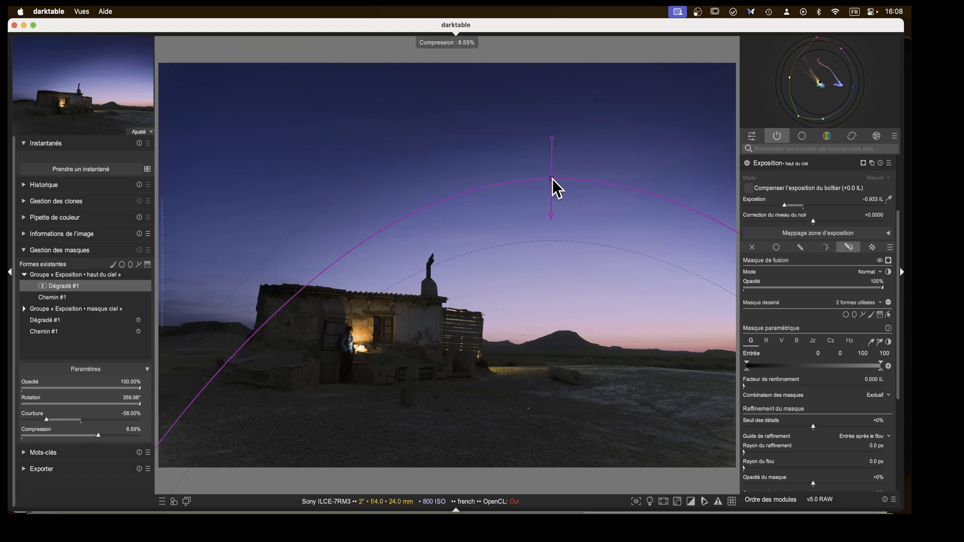
{"action": "scroll", "coordinate": [552, 179], "scroll_direction": "up", "scroll_amount": 1}
{"action": "scroll", "coordinate": [552, 179], "scroll_direction": "down", "scroll_amount": 10}
{"action": "scroll", "coordinate": [552, 178], "scroll_direction": "up", "scroll_amount": 10}
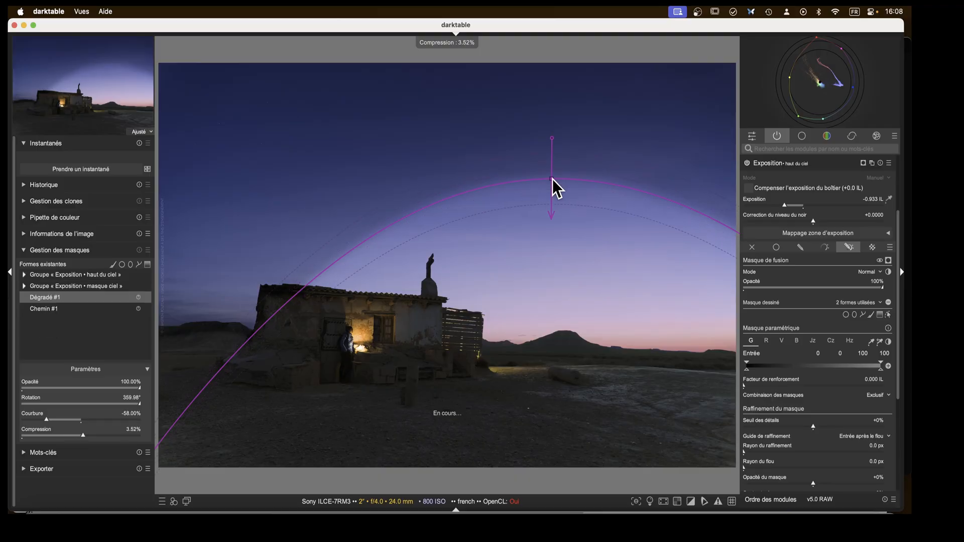
{"action": "left_click_drag", "start_coordinate": [553, 179], "coordinate": [575, 185]}
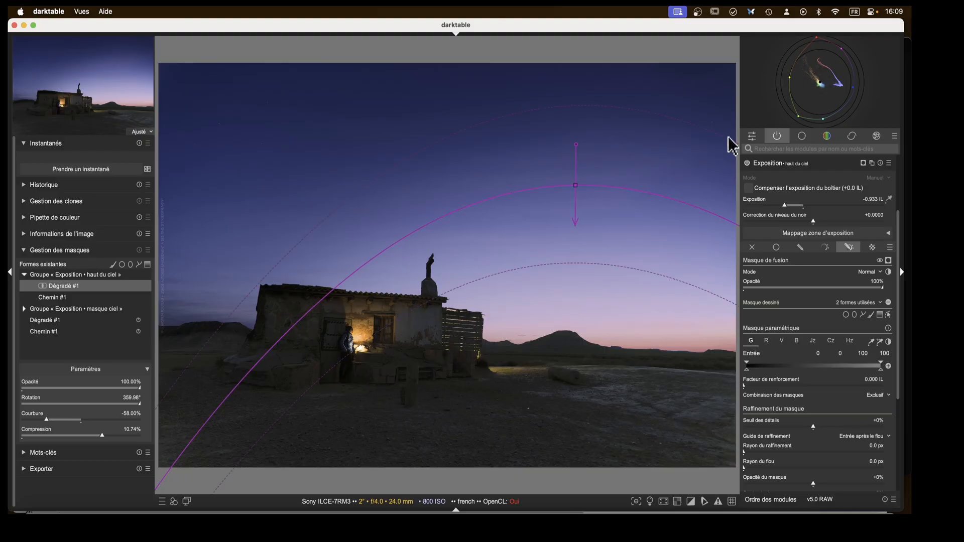
{"action": "left_click", "coordinate": [768, 165]}
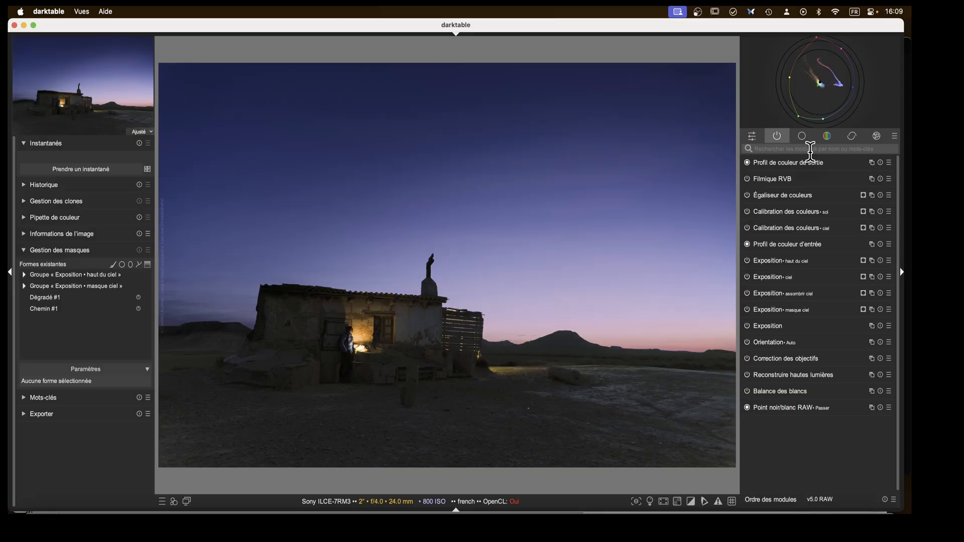
Open the tone equalizer and apply the Exposition • masque ciel raster mask as its blending mask.
{"action": "left_click", "coordinate": [801, 136]}
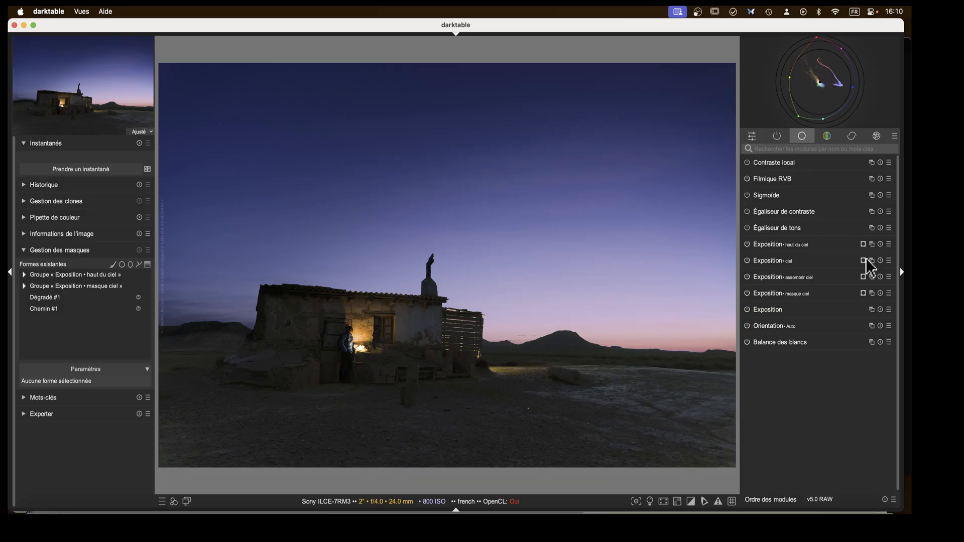
{"action": "left_click", "coordinate": [768, 228]}
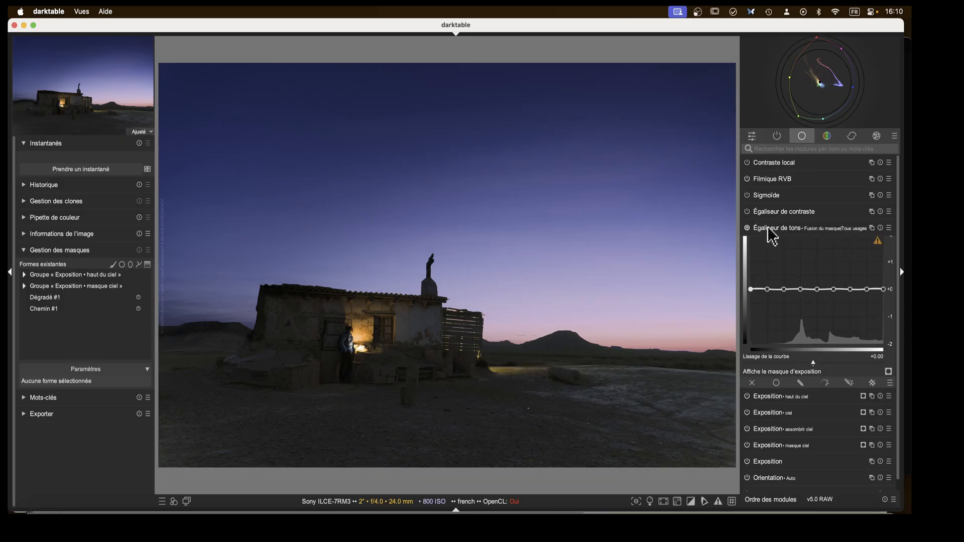
{"action": "left_click", "coordinate": [873, 371]}
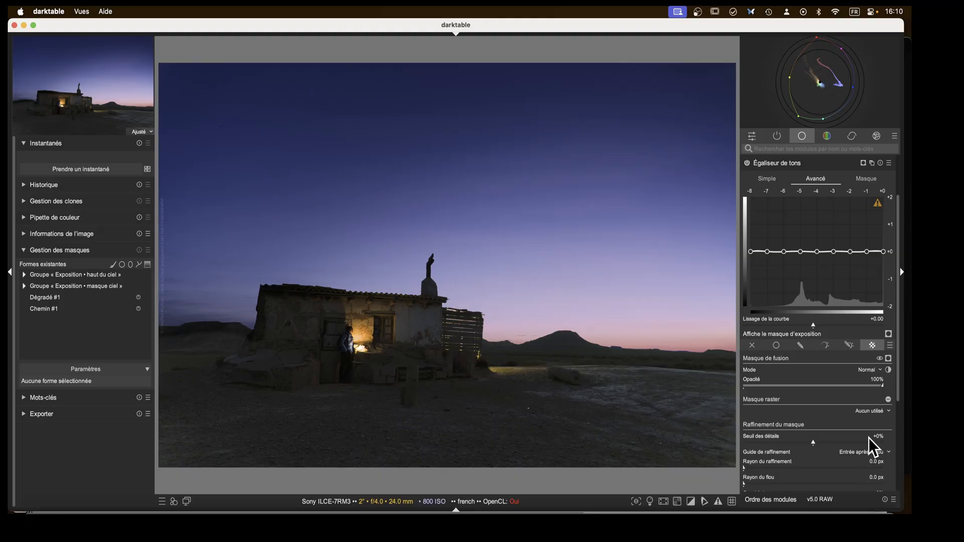
{"action": "scroll", "coordinate": [869, 438], "scroll_direction": "down", "scroll_amount": 3}
{"action": "scroll", "coordinate": [856, 372], "scroll_direction": "up", "scroll_amount": 1}
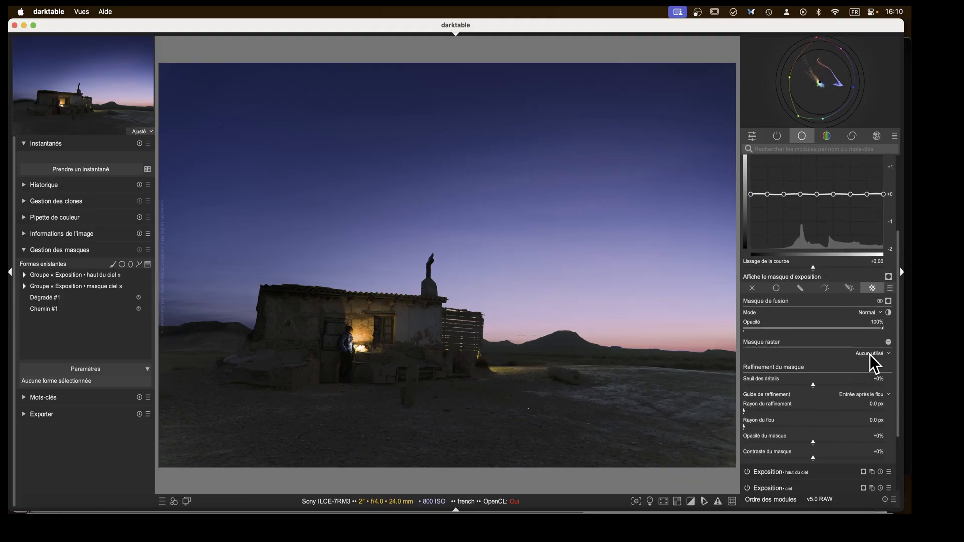
{"action": "left_click", "coordinate": [873, 353]}
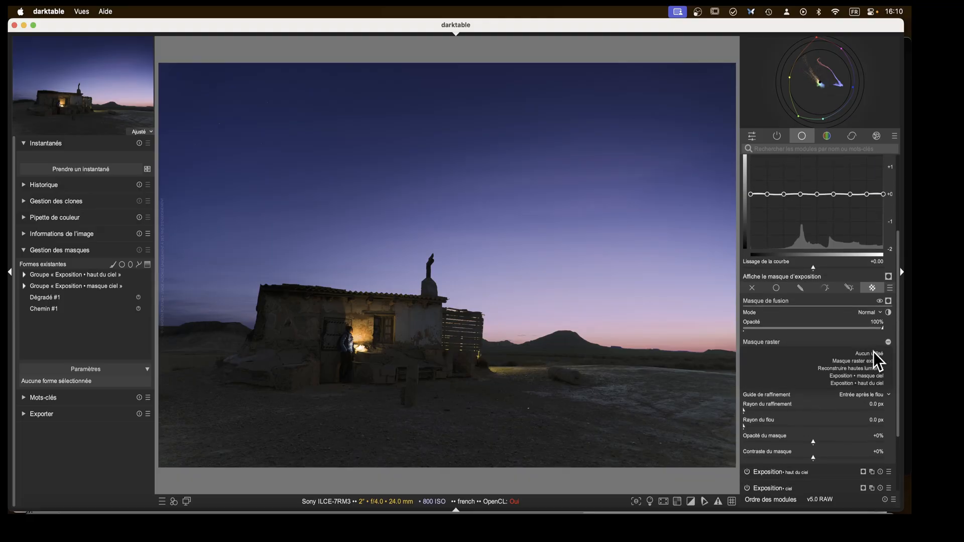
{"action": "left_click", "coordinate": [855, 377]}
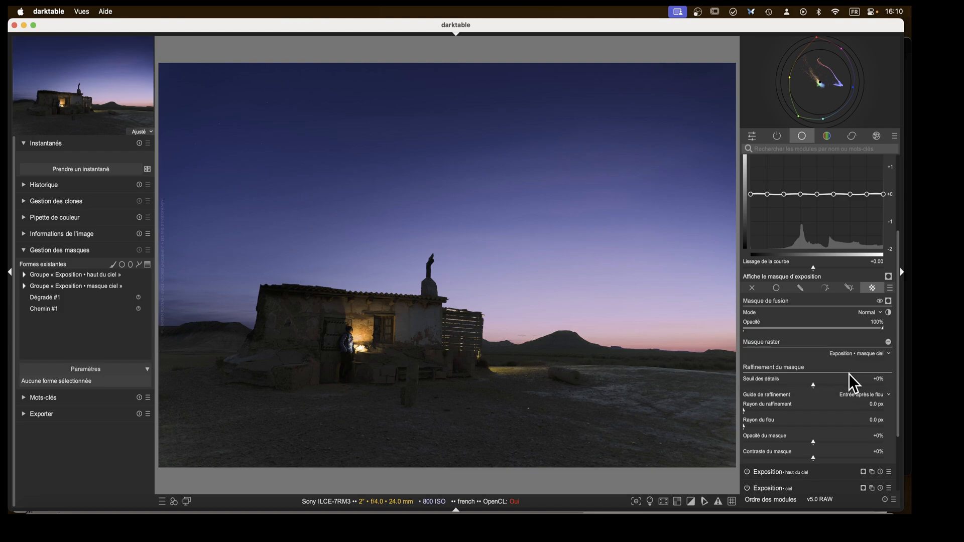
Display the tone equalizer's mask and inspect its Masque and Avancé settings.
{"action": "scroll", "coordinate": [797, 291], "scroll_direction": "up", "scroll_amount": 3}
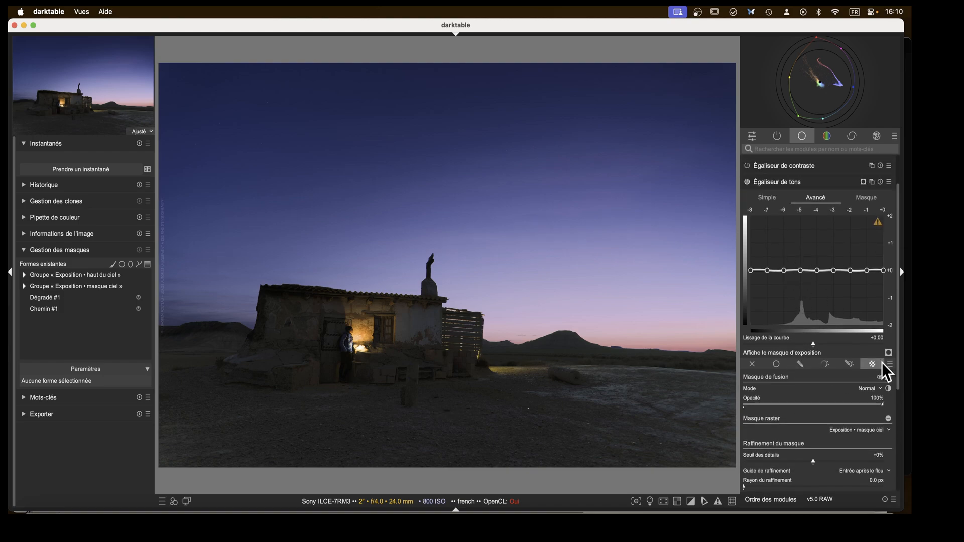
{"action": "left_click", "coordinate": [859, 181]}
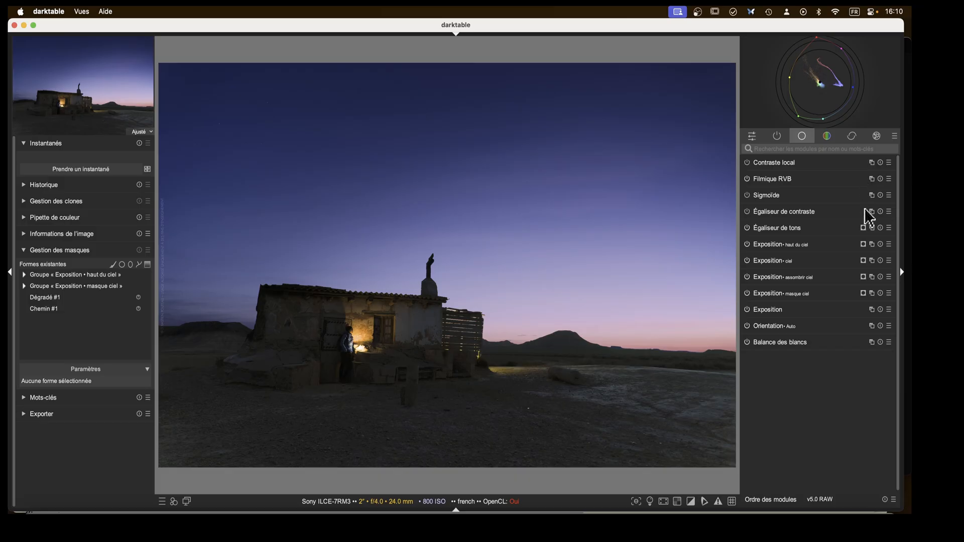
{"action": "left_click", "coordinate": [862, 228]}
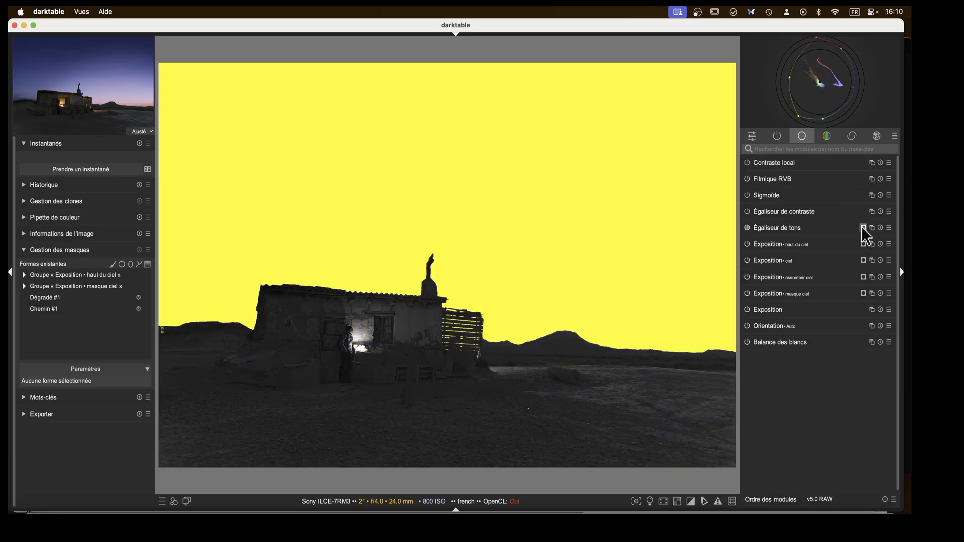
{"action": "left_click", "coordinate": [763, 229]}
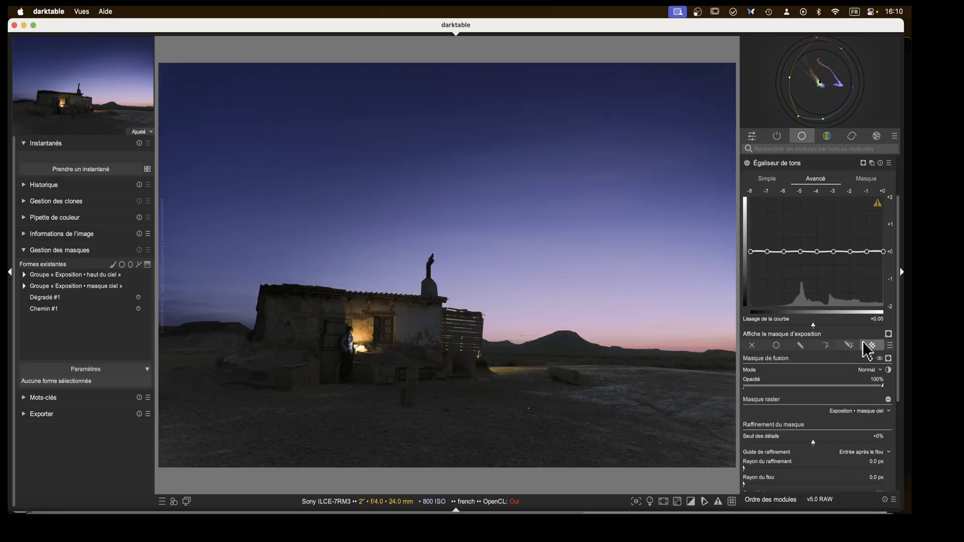
{"action": "left_click", "coordinate": [860, 179]}
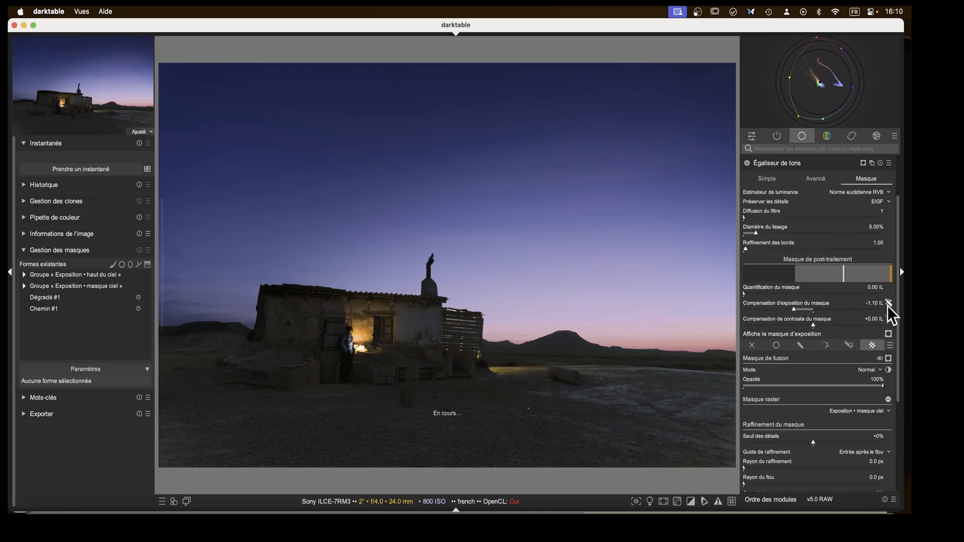
{"action": "left_click", "coordinate": [812, 179]}
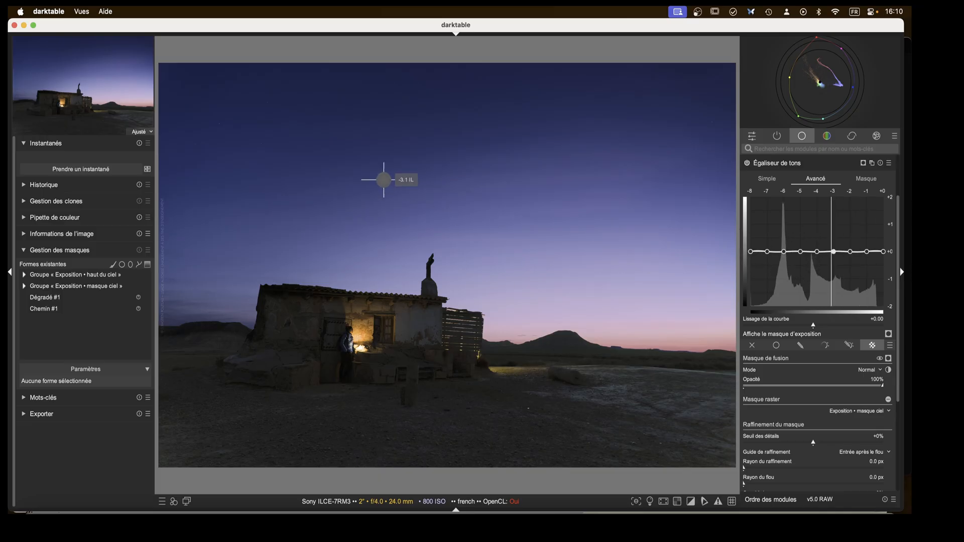
Reshape the tone equalizer curve, raising the 0 EV end and pulling the mid-dark bands down into a dip.
{"action": "left_click_drag", "start_coordinate": [829, 258], "coordinate": [883, 240]}
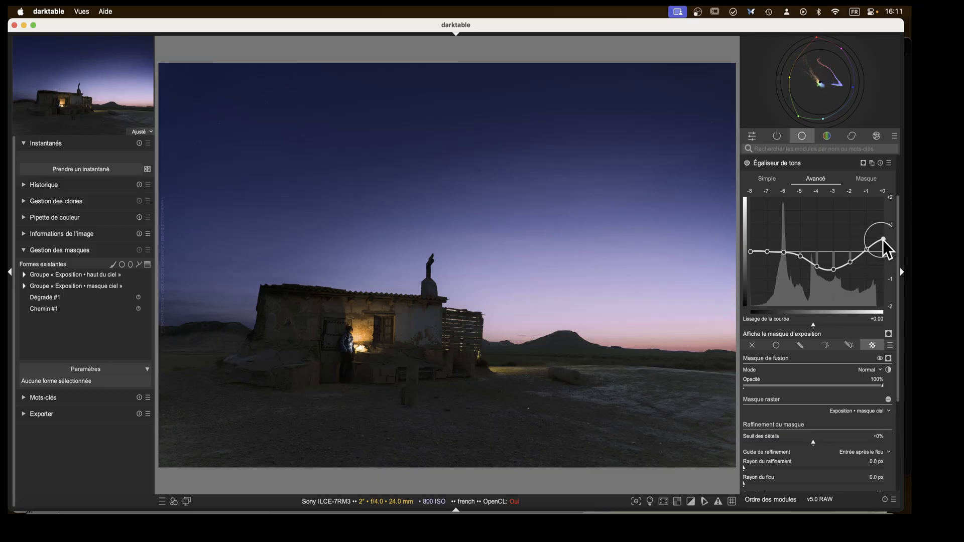
{"action": "left_click_drag", "start_coordinate": [851, 267], "coordinate": [821, 275]}
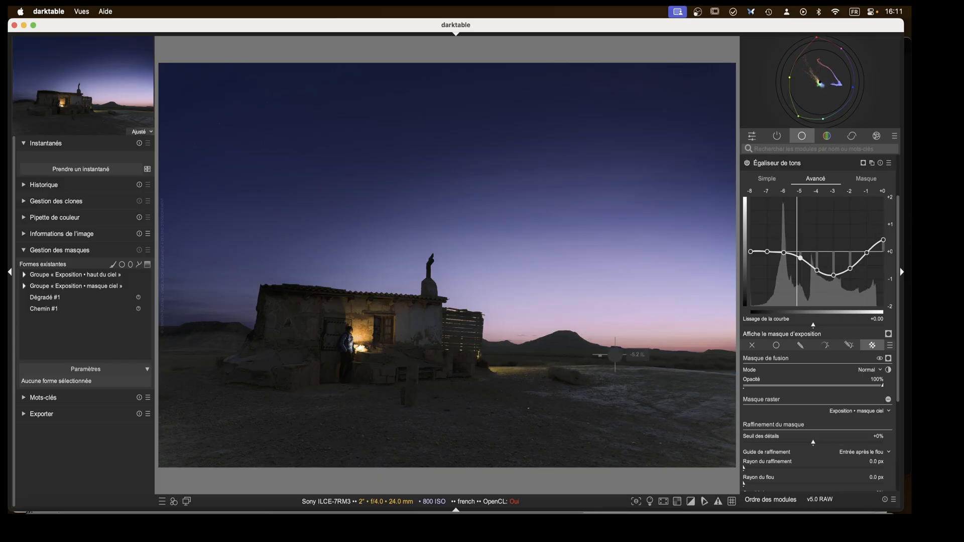
{"action": "left_click_drag", "start_coordinate": [840, 278], "coordinate": [840, 276]}
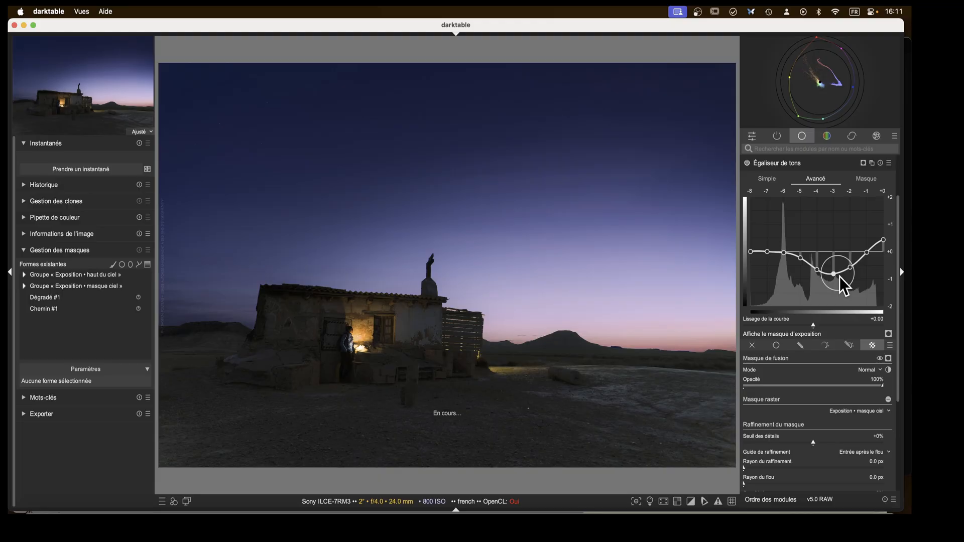
Create a new tone equalizer instance and name it "sol".
{"action": "left_click", "coordinate": [776, 163]}
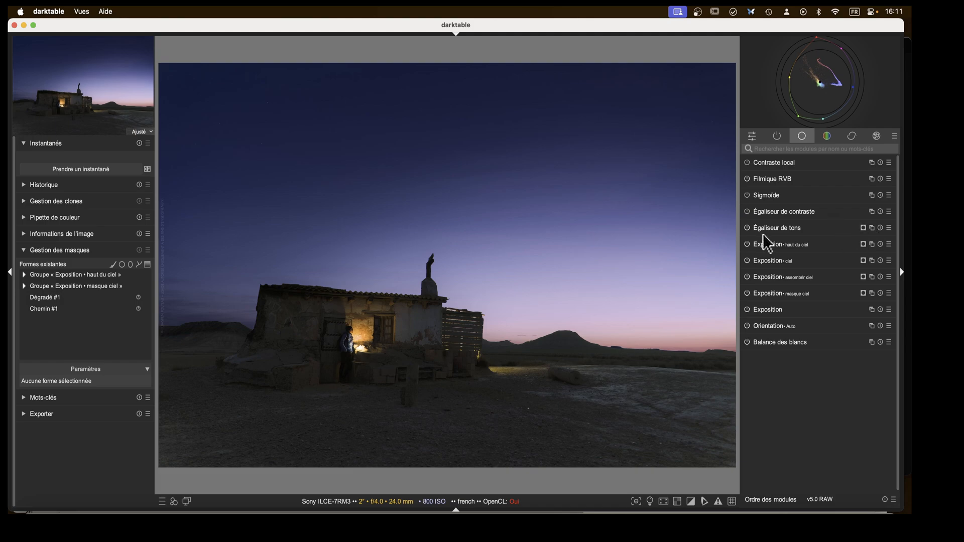
{"action": "right_click", "coordinate": [872, 227]}
{"action": "left_click", "coordinate": [824, 173], "text": "ctrl"}
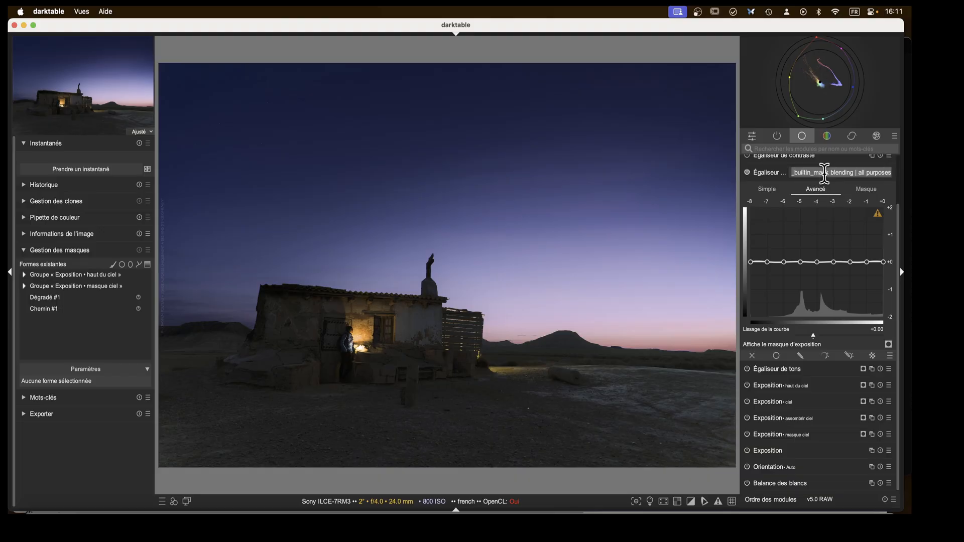
{"action": "type", "text": "sol"}
{"action": "key", "text": "Return"}
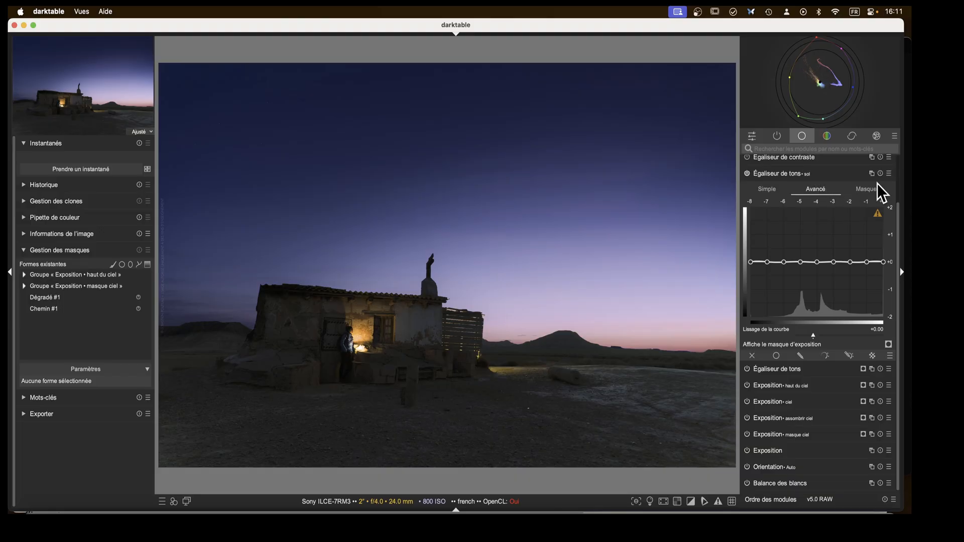
Mask the sol instance with the Exposition • masque ciel raster mask, inverted to cover the ground, and preview the mask.
{"action": "left_click", "coordinate": [872, 356]}
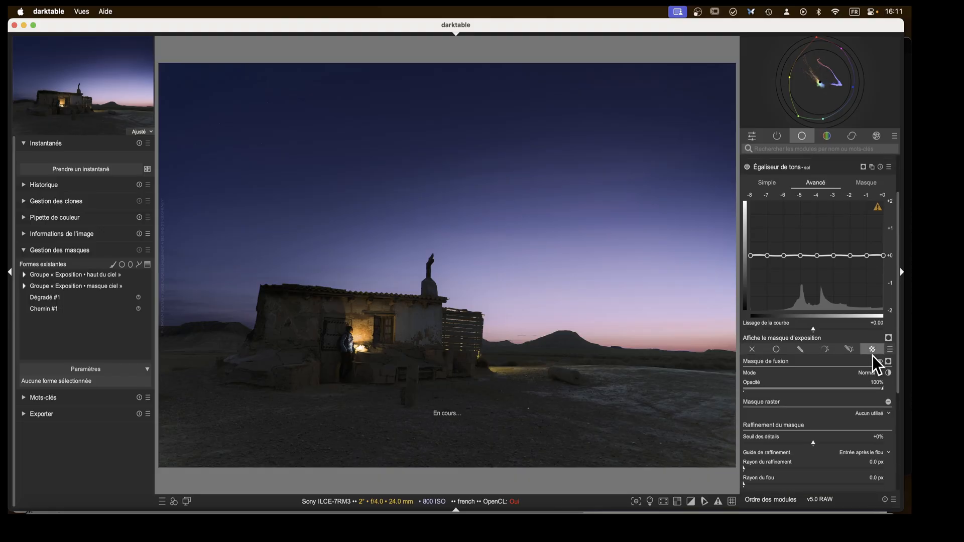
{"action": "left_click", "coordinate": [870, 402]}
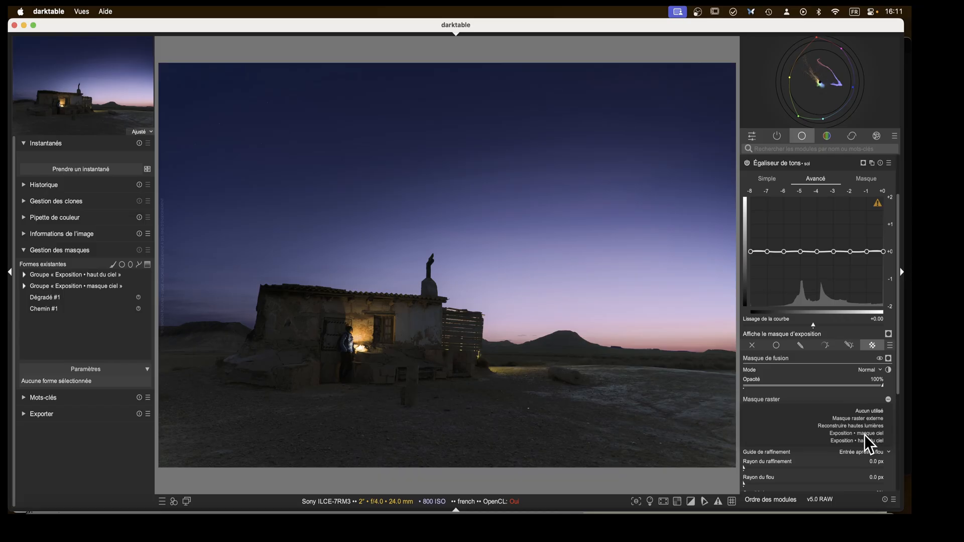
{"action": "left_click", "coordinate": [863, 434]}
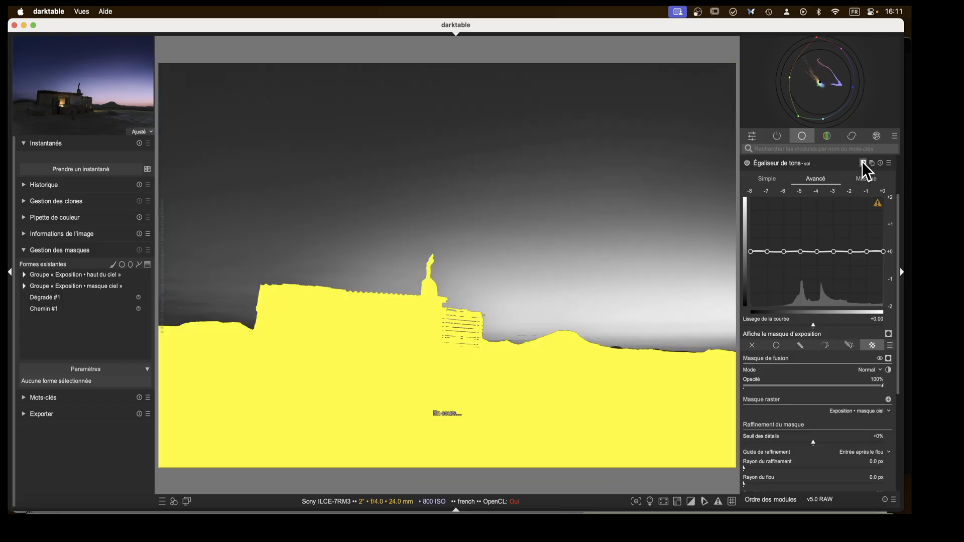
{"action": "left_click", "coordinate": [863, 162]}
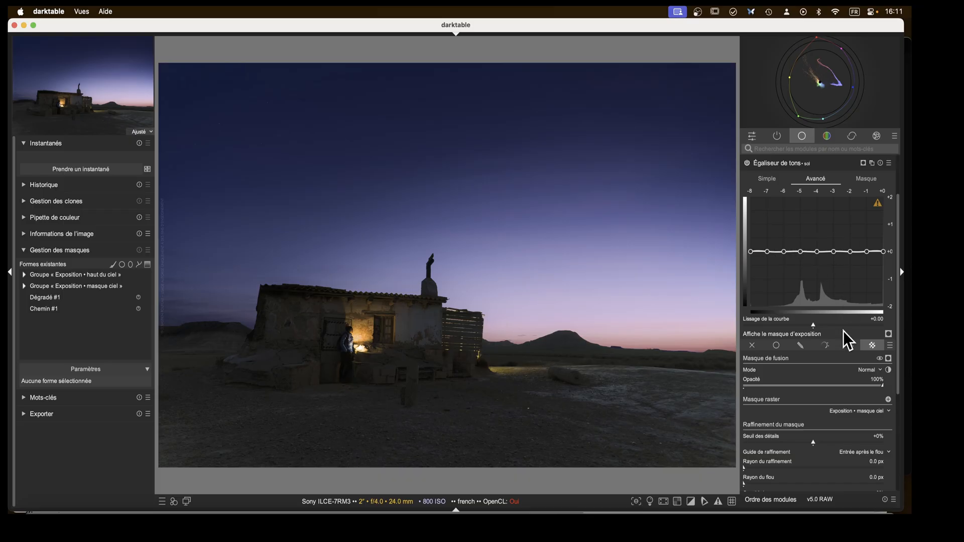
Automatically set the mask exposure compensation of the sol tone equalizer instance.
{"action": "left_click", "coordinate": [863, 177]}
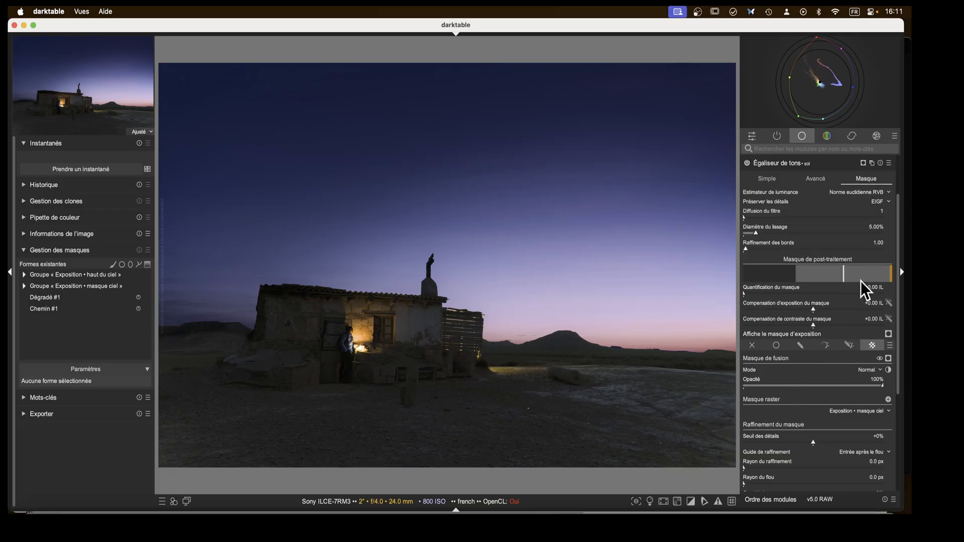
{"action": "left_click", "coordinate": [888, 304]}
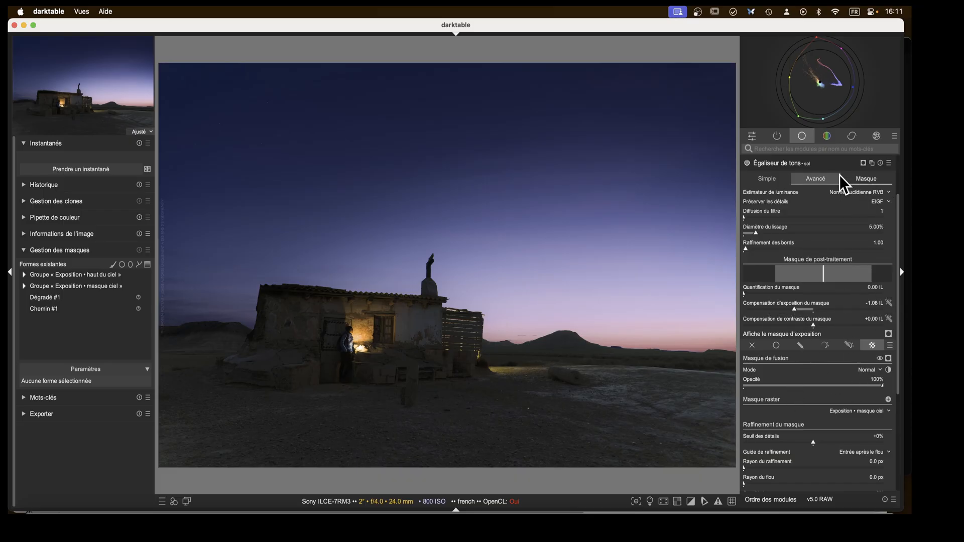
{"action": "left_click", "coordinate": [814, 179]}
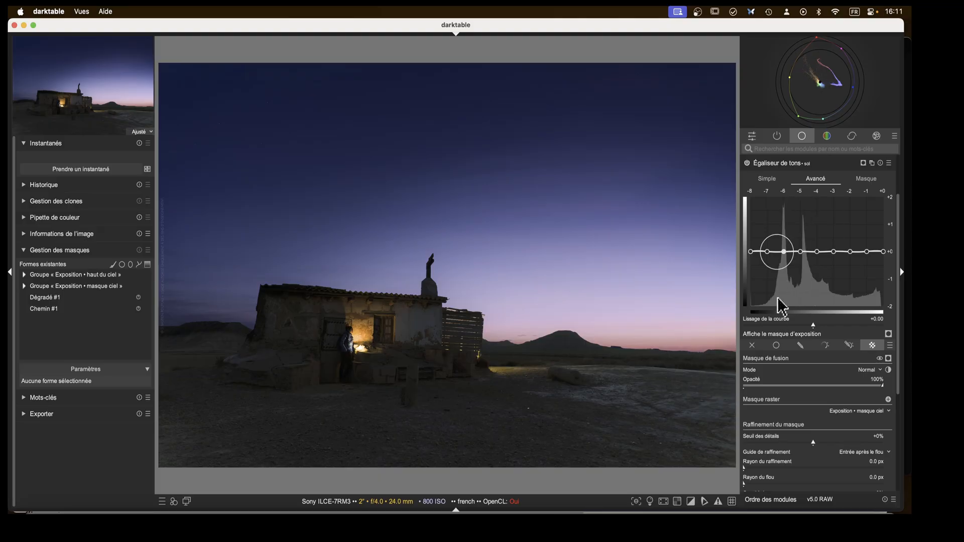
Try reshaping the sol tone equalizer curve by raising the shadow bands and dark end, then reset the curve.
{"action": "left_click_drag", "start_coordinate": [801, 258], "coordinate": [804, 223]}
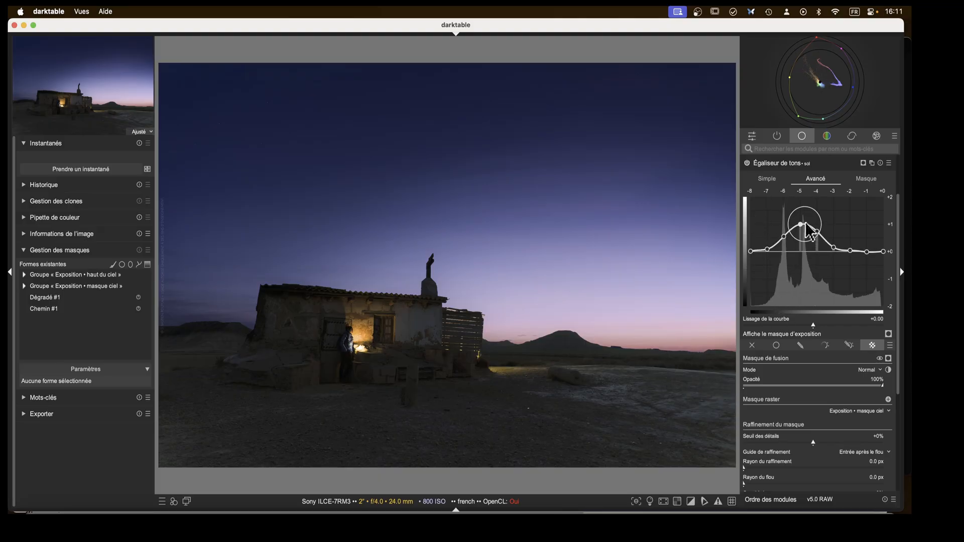
{"action": "left_click_drag", "start_coordinate": [758, 258], "coordinate": [753, 272]}
{"action": "left_click_drag", "start_coordinate": [804, 228], "coordinate": [805, 237]}
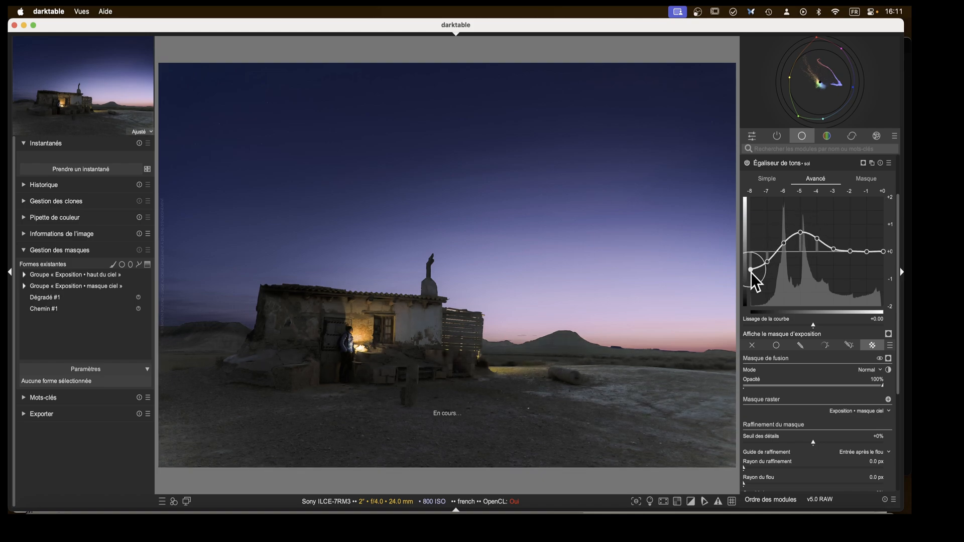
{"action": "left_click_drag", "start_coordinate": [751, 272], "coordinate": [753, 277]}
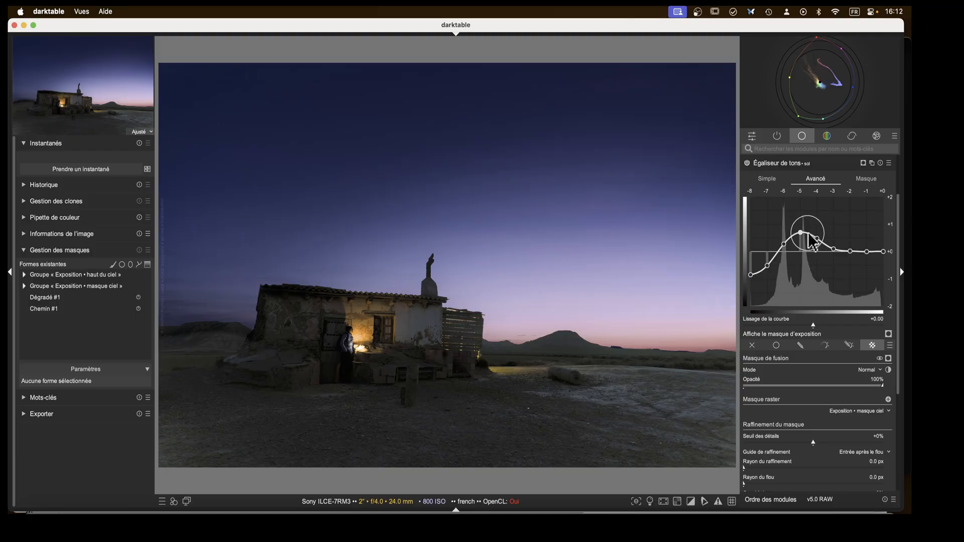
{"action": "left_click_drag", "start_coordinate": [808, 234], "coordinate": [800, 244]}
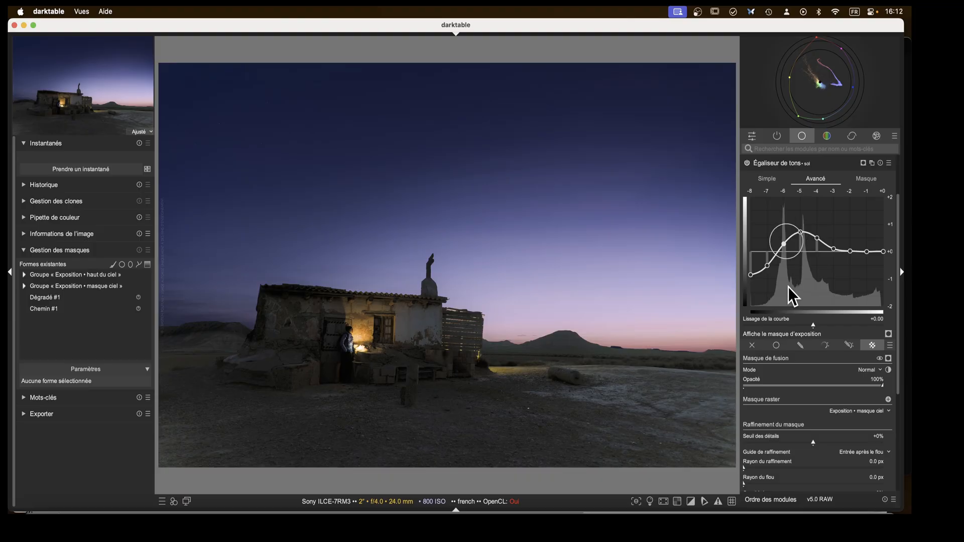
{"action": "left_click_drag", "start_coordinate": [750, 276], "coordinate": [766, 218]}
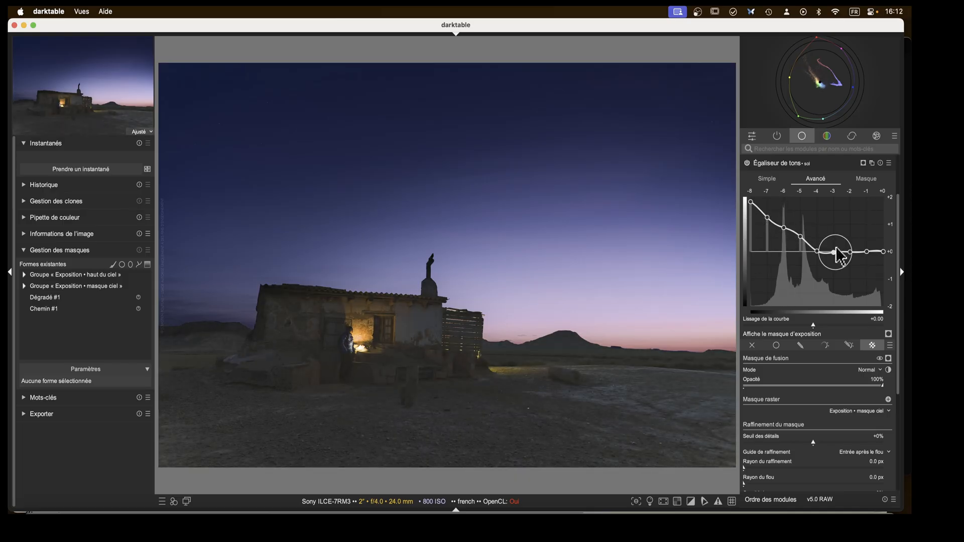
{"action": "left_click_drag", "start_coordinate": [800, 236], "coordinate": [773, 228]}
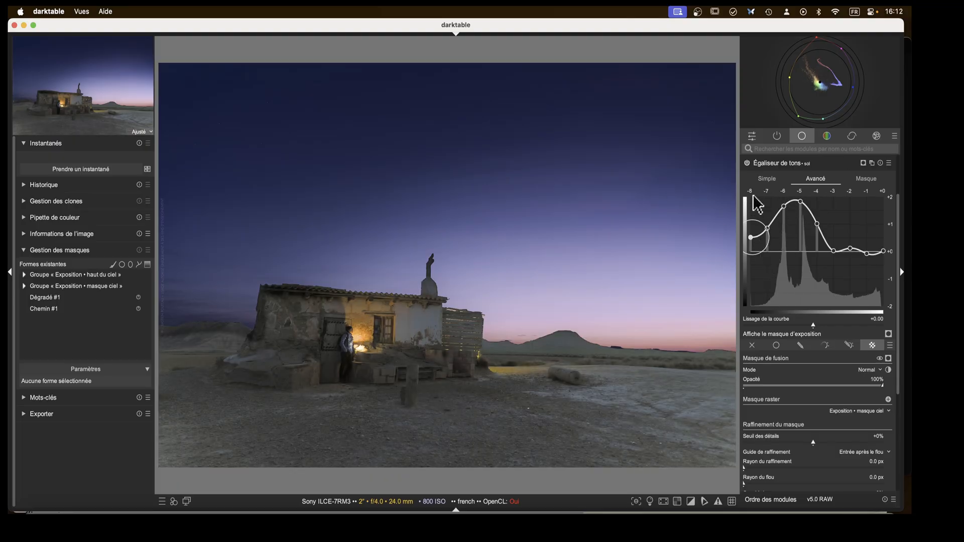
{"action": "double_click", "coordinate": [790, 253]}
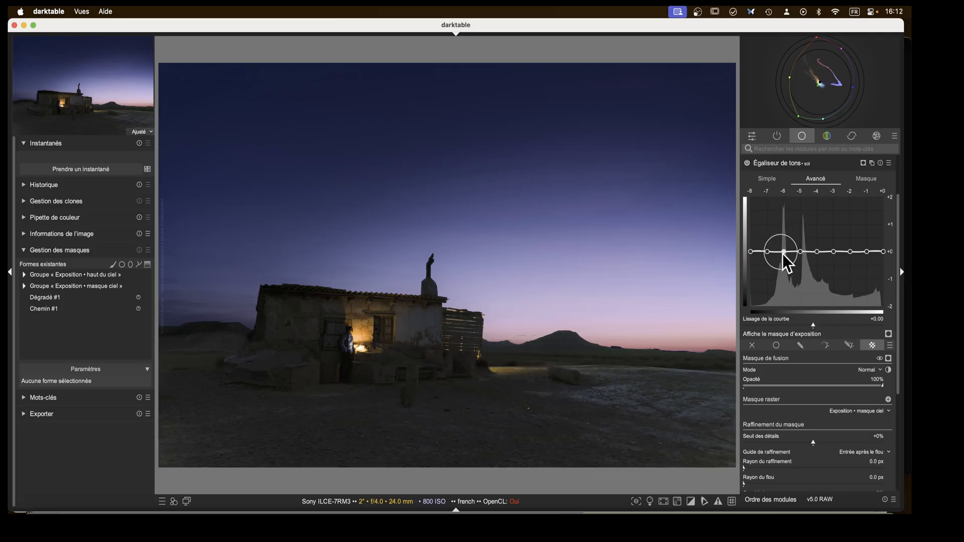
Reshape the sol curve, lowering the -8 EV end and raising a bump around -5 to -4 EV, and collapse the module.
{"action": "mouse_move", "coordinate": [758, 255]}
{"action": "left_mouse_down"}
{"action": "mouse_move", "coordinate": [755, 279]}
{"action": "mouse_move", "coordinate": [807, 254]}
{"action": "mouse_move", "coordinate": [812, 236]}
{"action": "mouse_move", "coordinate": [751, 263]}
{"action": "left_mouse_up"}
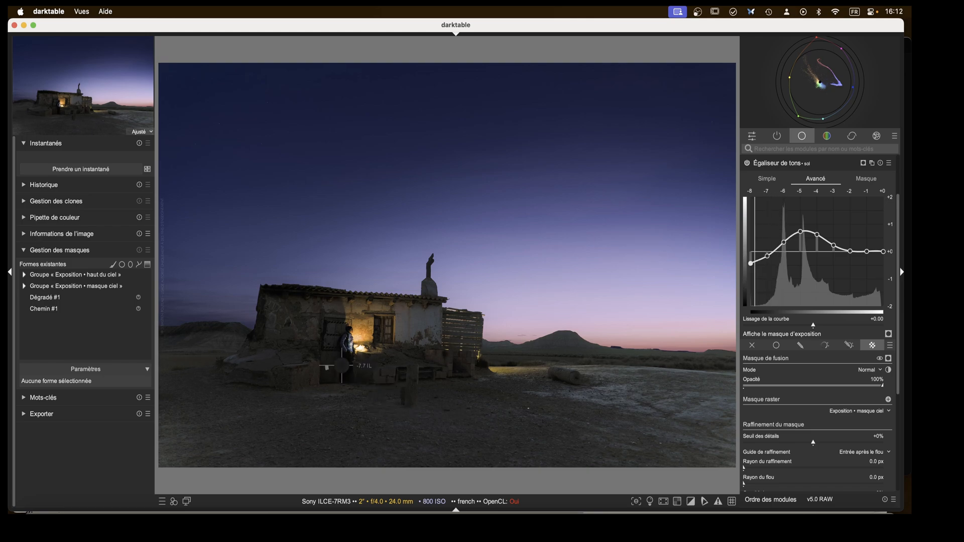
{"action": "left_click_drag", "start_coordinate": [797, 233], "coordinate": [781, 250]}
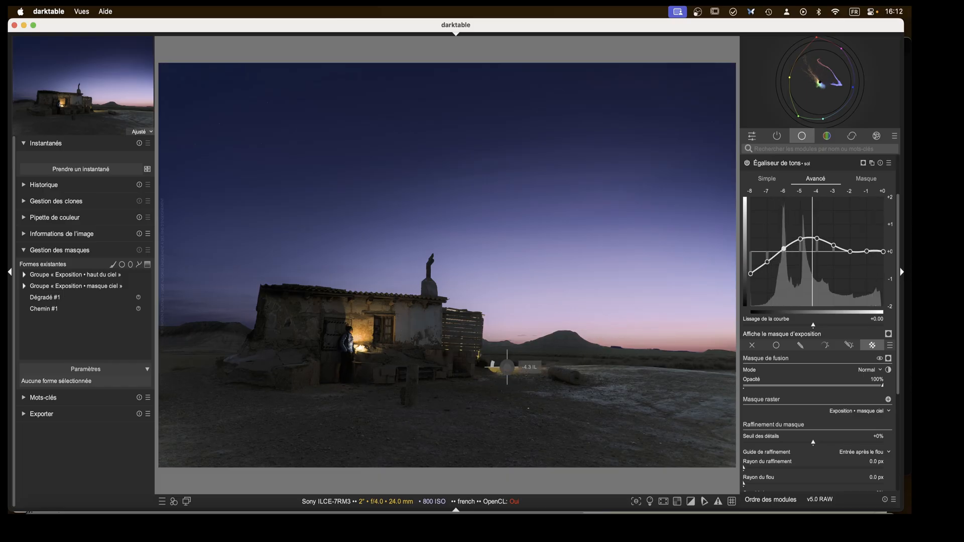
{"action": "left_click_drag", "start_coordinate": [769, 268], "coordinate": [769, 269]}
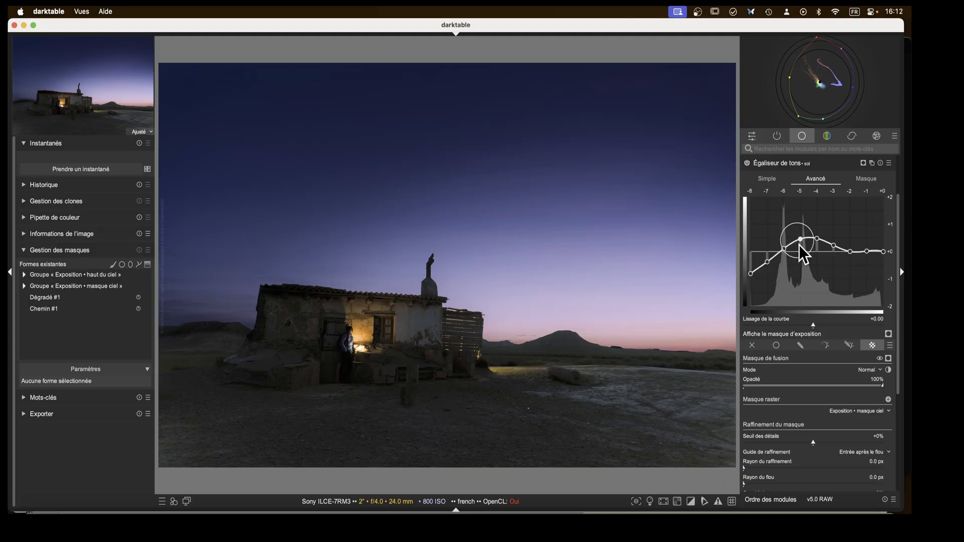
{"action": "left_click", "coordinate": [764, 162]}
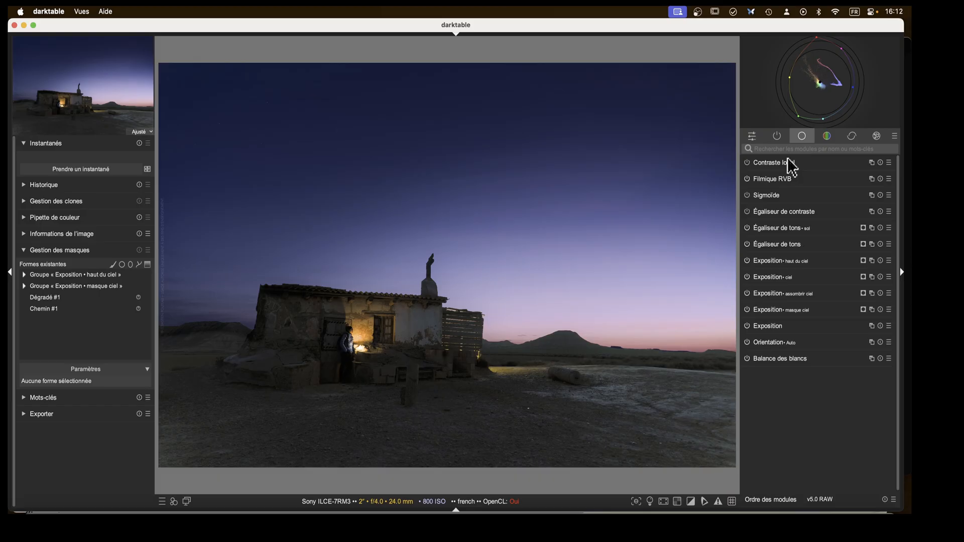
Try fine-tuning the base Exposition module's black level correction.
{"action": "left_click", "coordinate": [752, 327]}
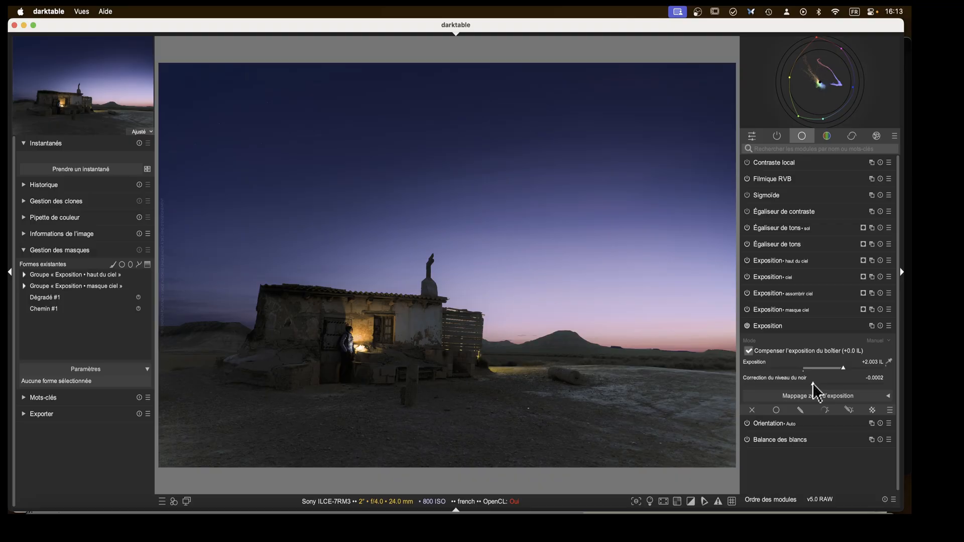
{"action": "right_click", "coordinate": [813, 384]}
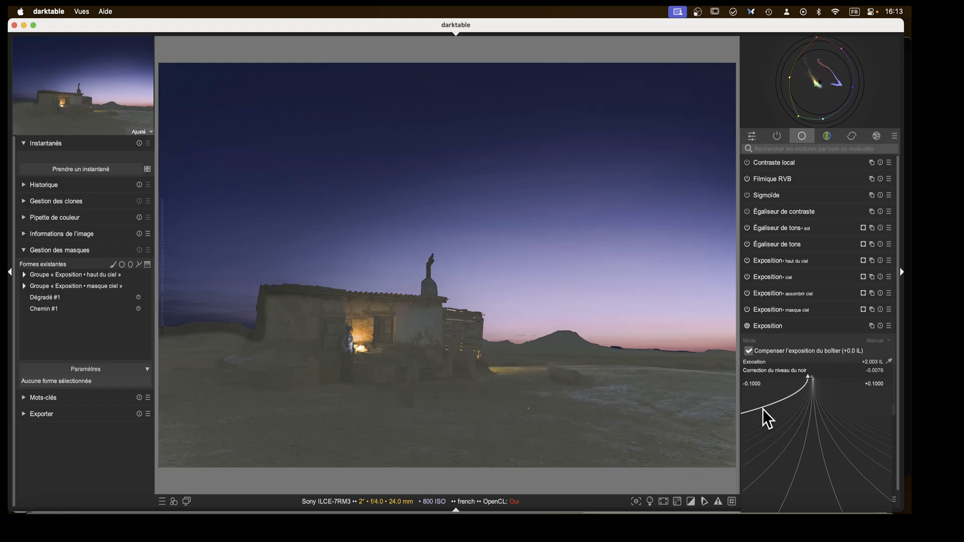
{"action": "left_click", "coordinate": [802, 442]}
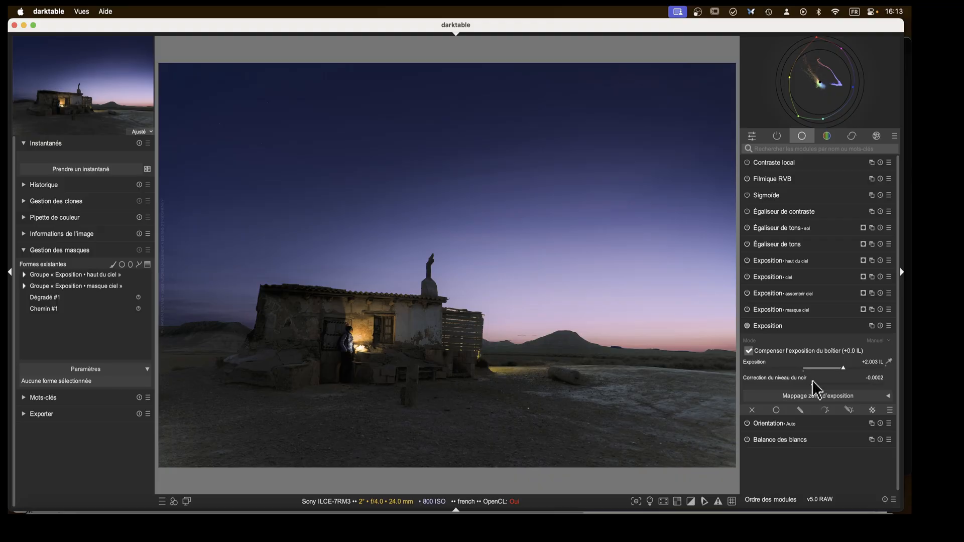
{"action": "right_click", "coordinate": [812, 383]}
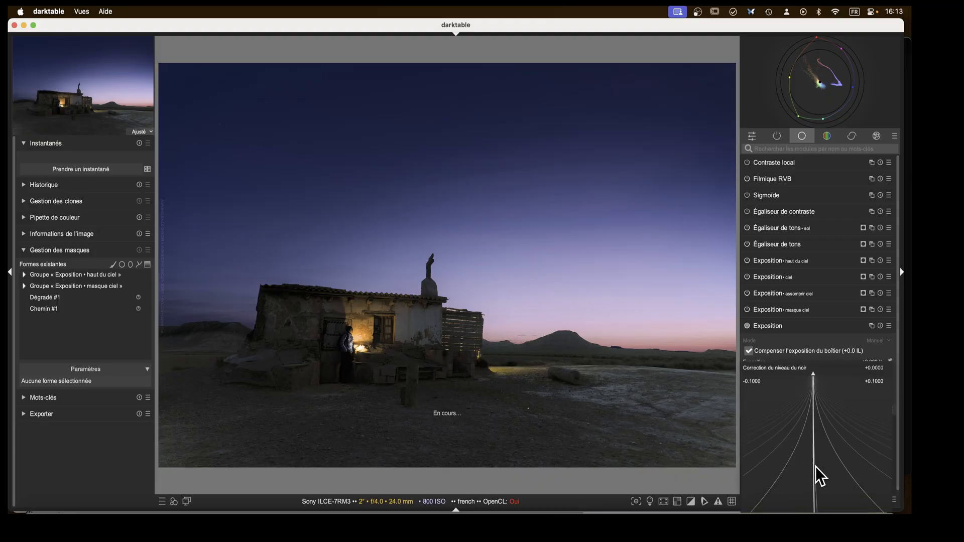
{"action": "left_click", "coordinate": [804, 466]}
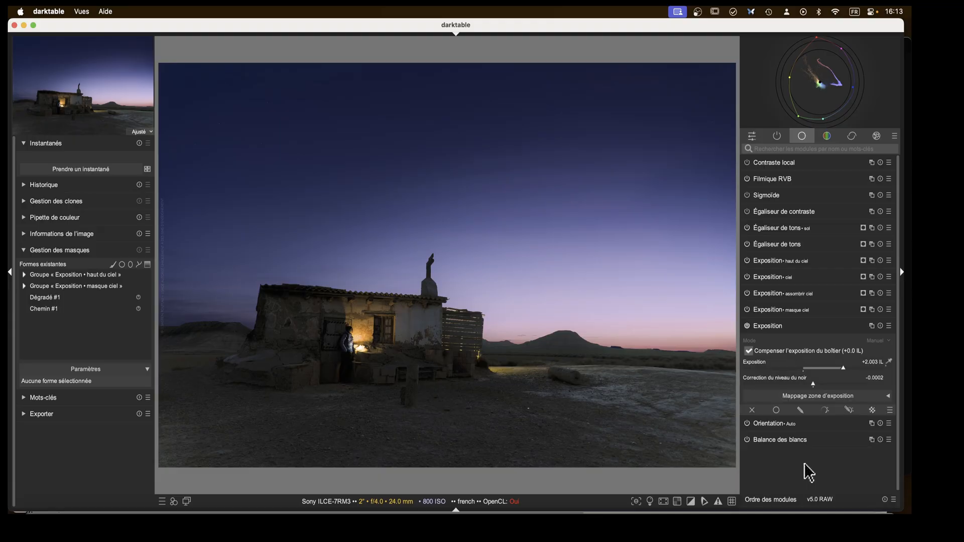
{"action": "left_click", "coordinate": [763, 325]}
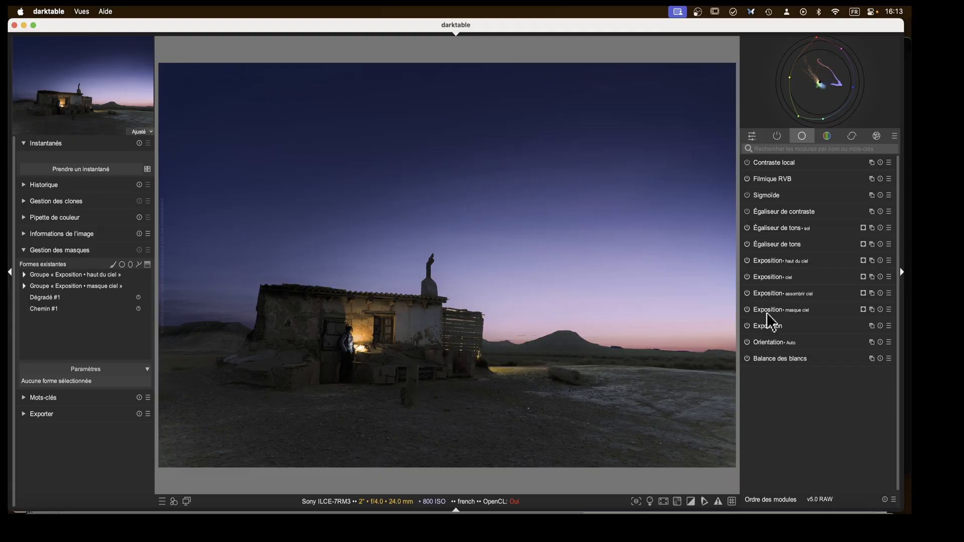
Fine-tune the Filmique RVB relative black exposure slightly.
{"action": "left_click", "coordinate": [772, 179]}
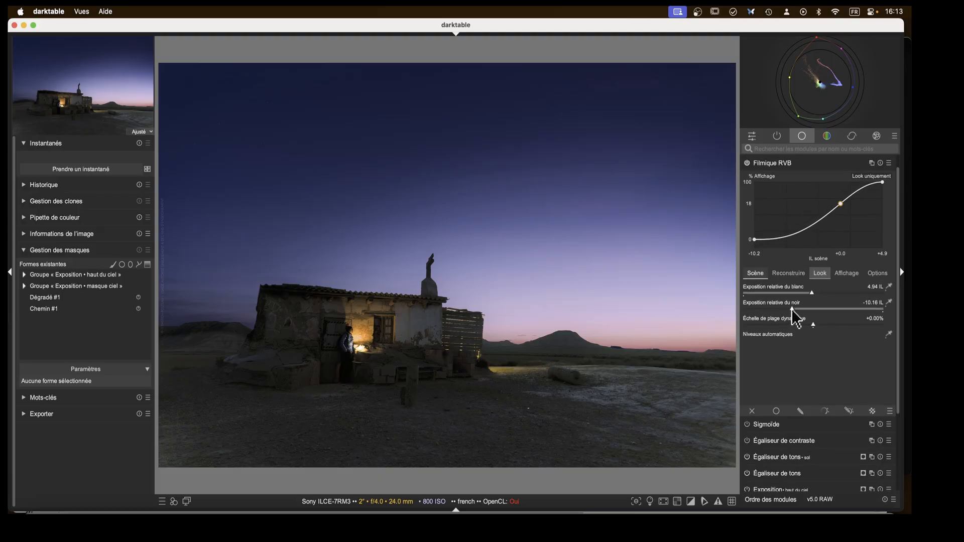
{"action": "mouse_move", "coordinate": [792, 309]}
{"action": "left_mouse_down"}
{"action": "mouse_move", "coordinate": [827, 309]}
{"action": "mouse_move", "coordinate": [763, 308]}
{"action": "mouse_move", "coordinate": [824, 309]}
{"action": "mouse_move", "coordinate": [790, 309]}
{"action": "mouse_move", "coordinate": [814, 310]}
{"action": "mouse_move", "coordinate": [793, 308]}
{"action": "mouse_move", "coordinate": [798, 314]}
{"action": "left_mouse_up"}
{"action": "left_click_drag", "start_coordinate": [801, 309], "coordinate": [795, 309]}
{"action": "left_click", "coordinate": [770, 160]}
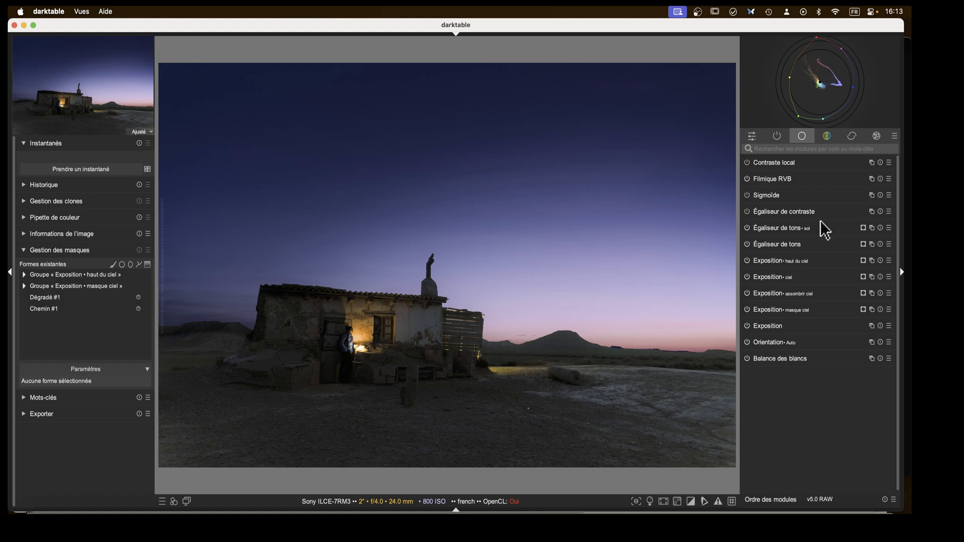
Open the sol colour calibration instance and set its B channel's blue input to 1.450, comparing with the module off.
{"action": "left_click", "coordinate": [777, 137]}
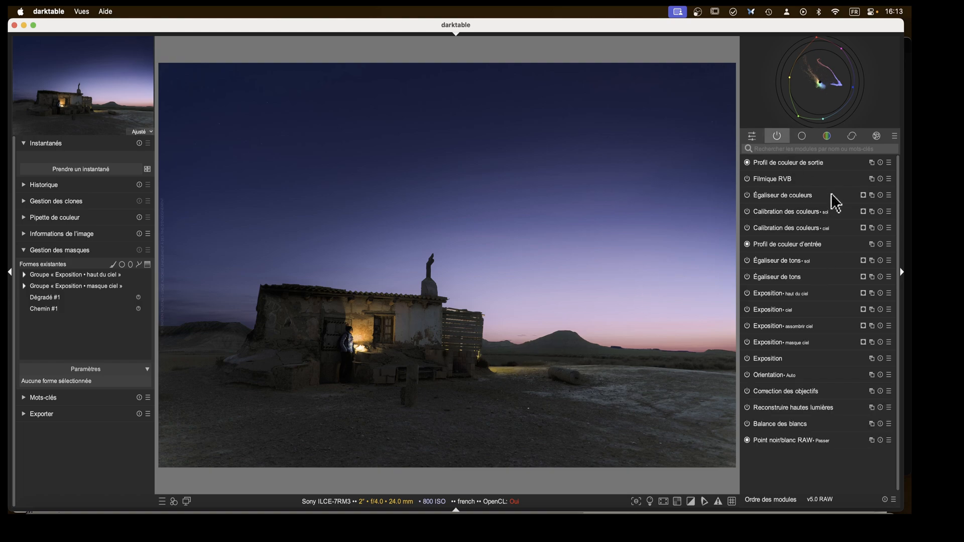
{"action": "left_click", "coordinate": [786, 213]}
{"action": "left_click", "coordinate": [794, 179]}
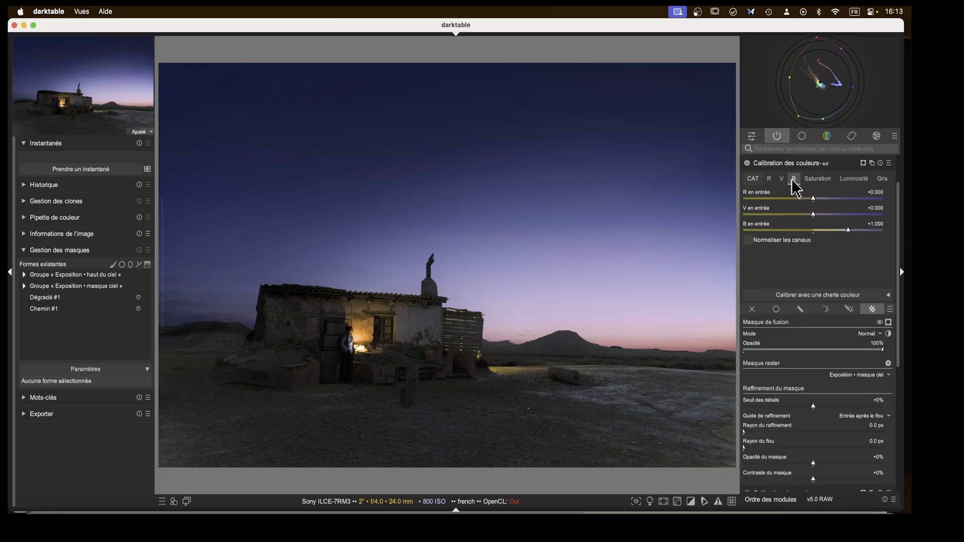
{"action": "left_click", "coordinate": [848, 231]}
{"action": "left_click_drag", "start_coordinate": [849, 231], "coordinate": [821, 232]}
{"action": "left_click", "coordinate": [848, 179]}
{"action": "left_click", "coordinate": [817, 179]}
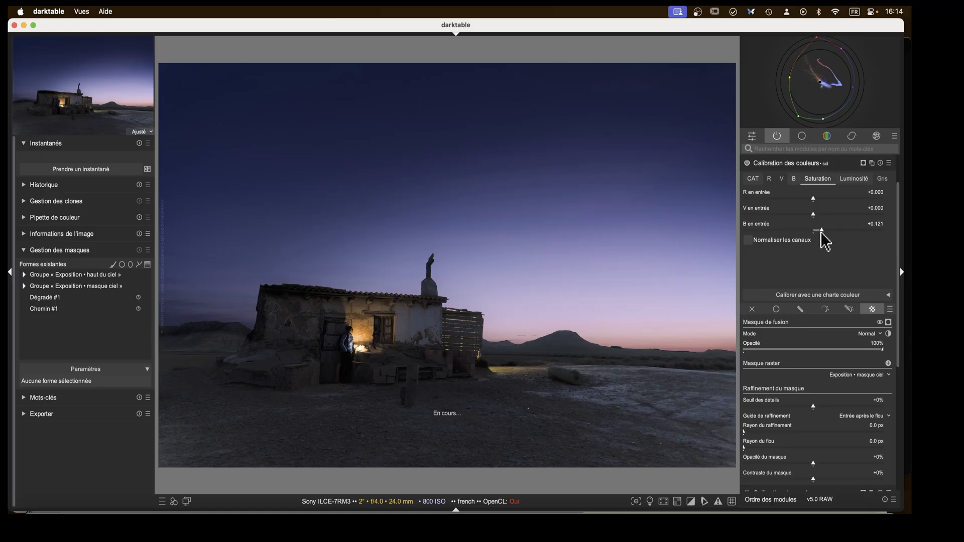
{"action": "left_click", "coordinate": [793, 177]}
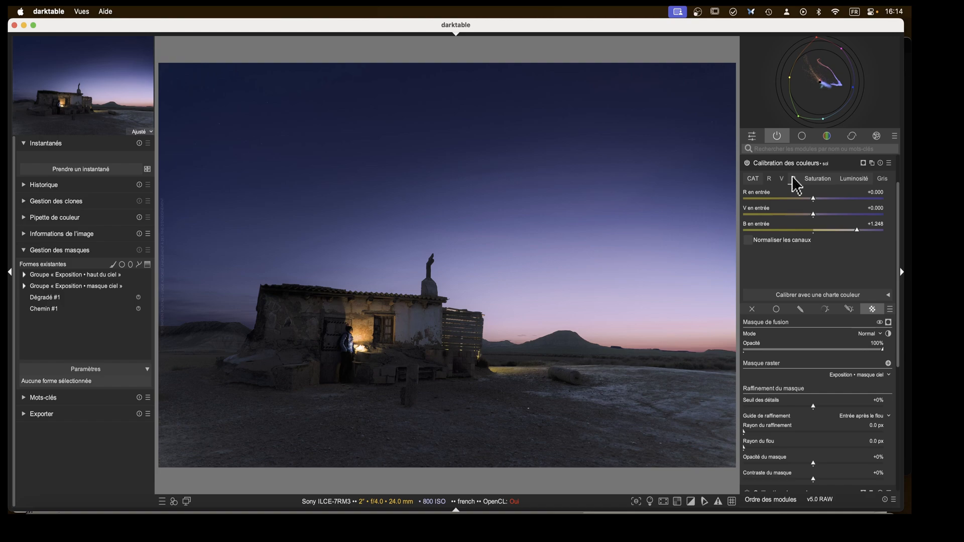
{"action": "left_click", "coordinate": [747, 163]}
{"action": "left_click", "coordinate": [747, 163]}
{"action": "left_click_drag", "start_coordinate": [857, 231], "coordinate": [864, 231]}
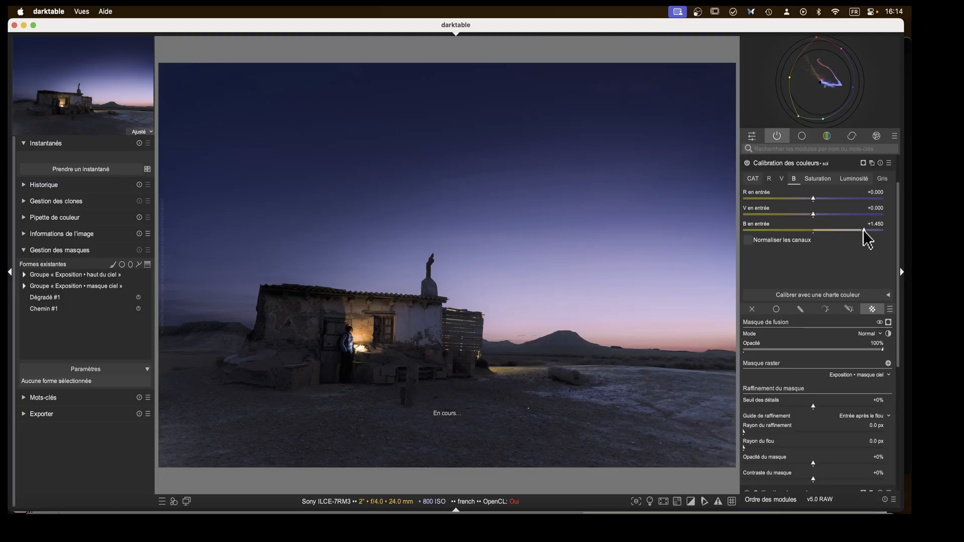
Toggle the sol colour calibration instance off and on to compare, and collapse it.
{"action": "left_click", "coordinate": [748, 164]}
{"action": "left_click", "coordinate": [747, 163]}
{"action": "left_click", "coordinate": [747, 165]}
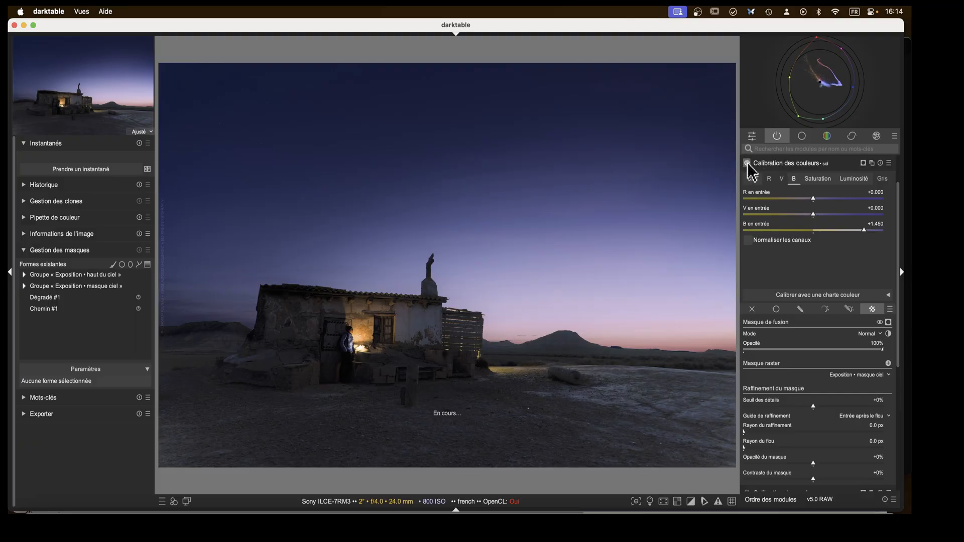
{"action": "left_click", "coordinate": [768, 163]}
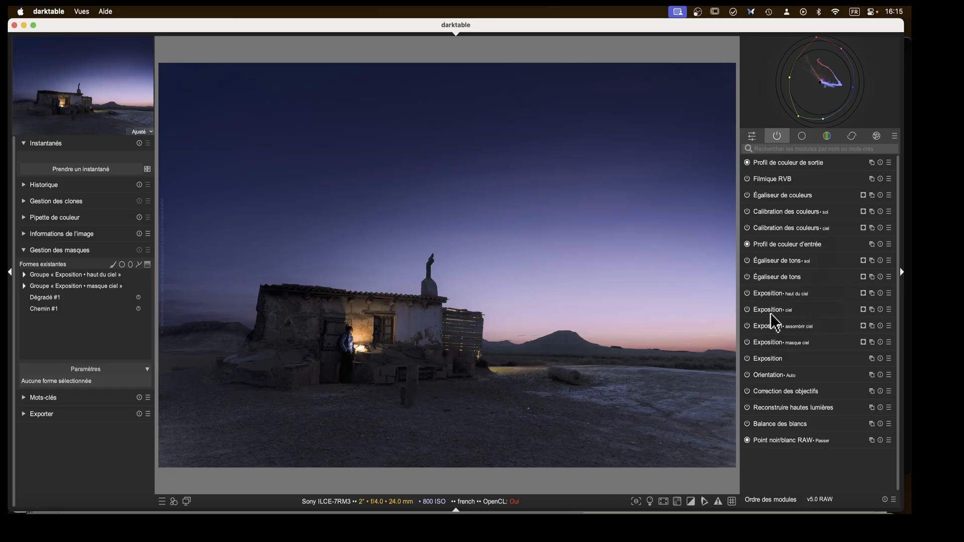
Create a new Exposition instance and name it "nd grad".
{"action": "left_click", "coordinate": [871, 293]}
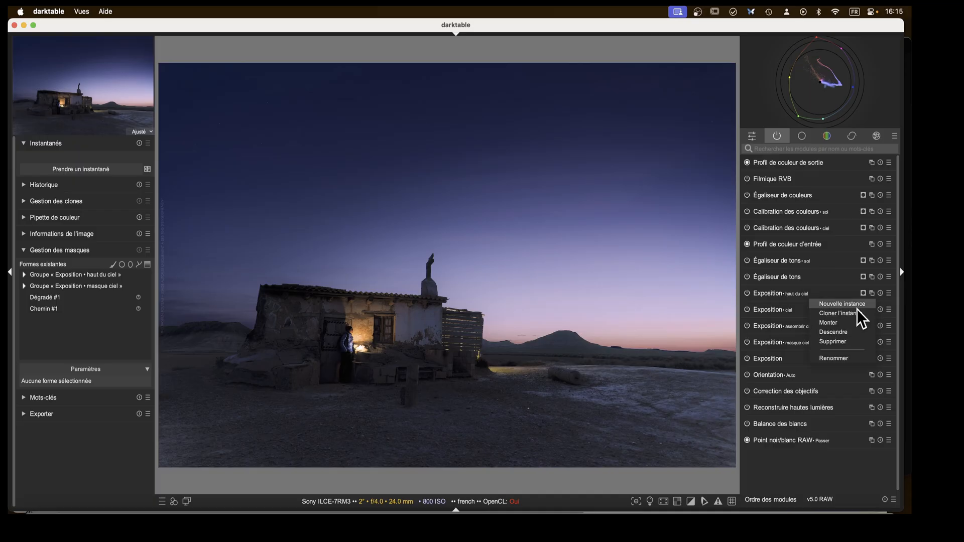
{"action": "left_click", "coordinate": [842, 303]}
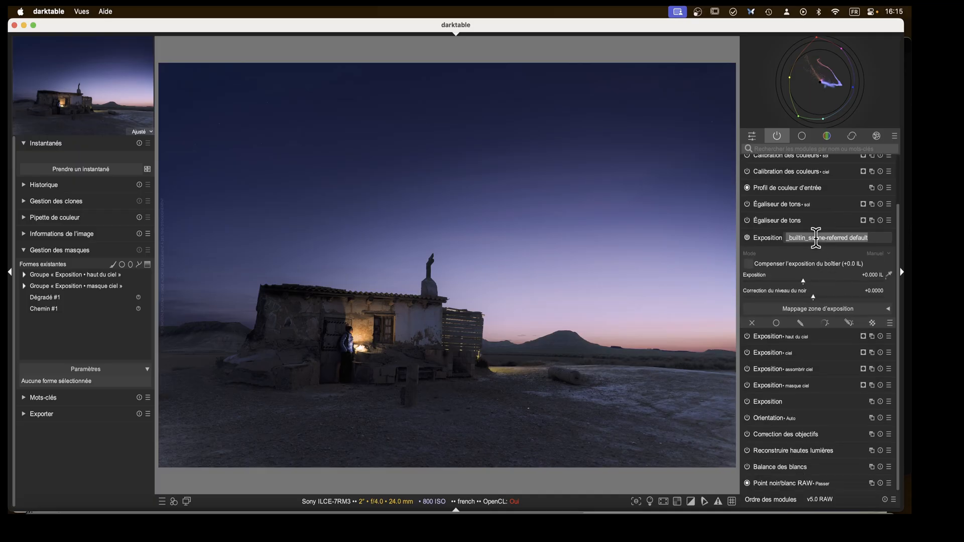
{"action": "type", "text": "nd gra"}
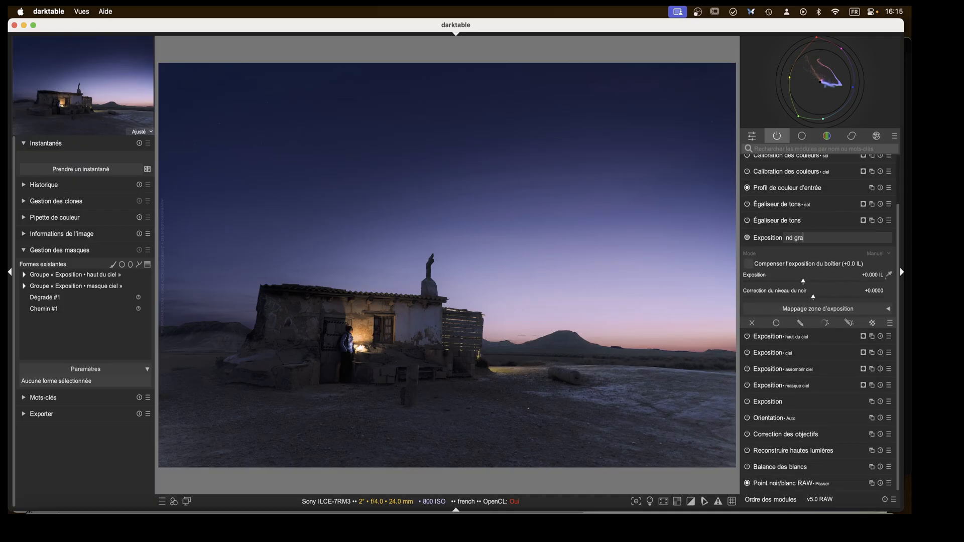
{"action": "type", "text": "d"}
{"action": "key", "text": "Return"}
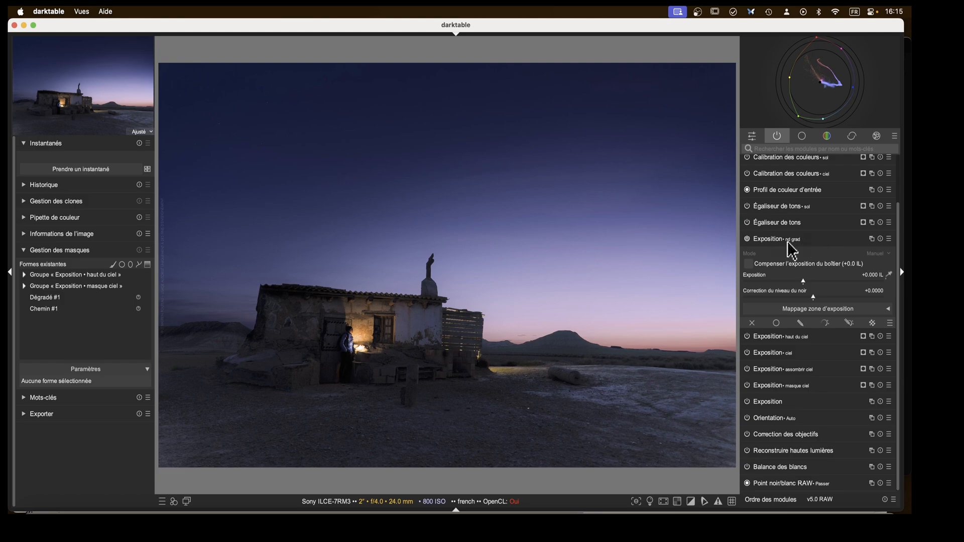
Add a drawn gradient mask to the nd grad instance across the lower foreground, rotated about 180° to point upward, with compression 2.25%.
{"action": "left_click", "coordinate": [800, 323]}
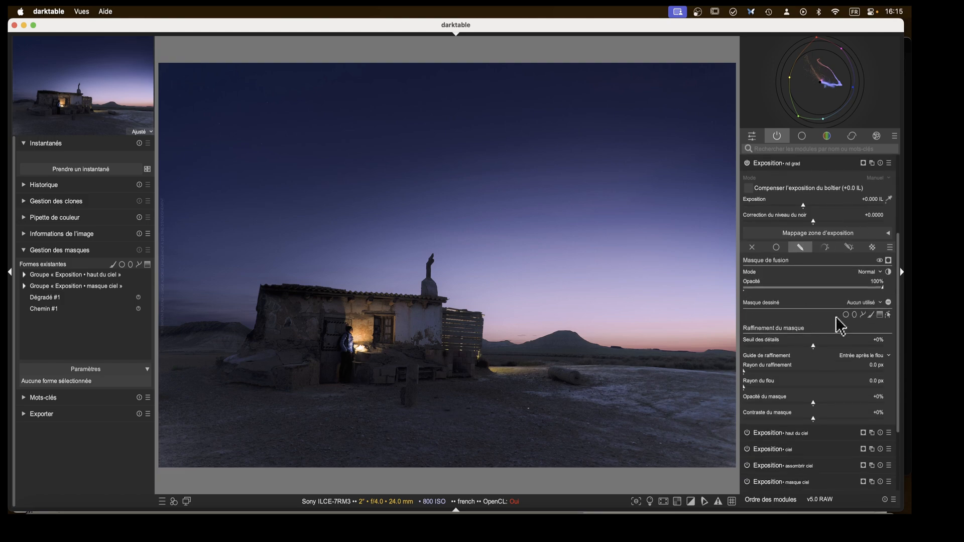
{"action": "left_click", "coordinate": [881, 316]}
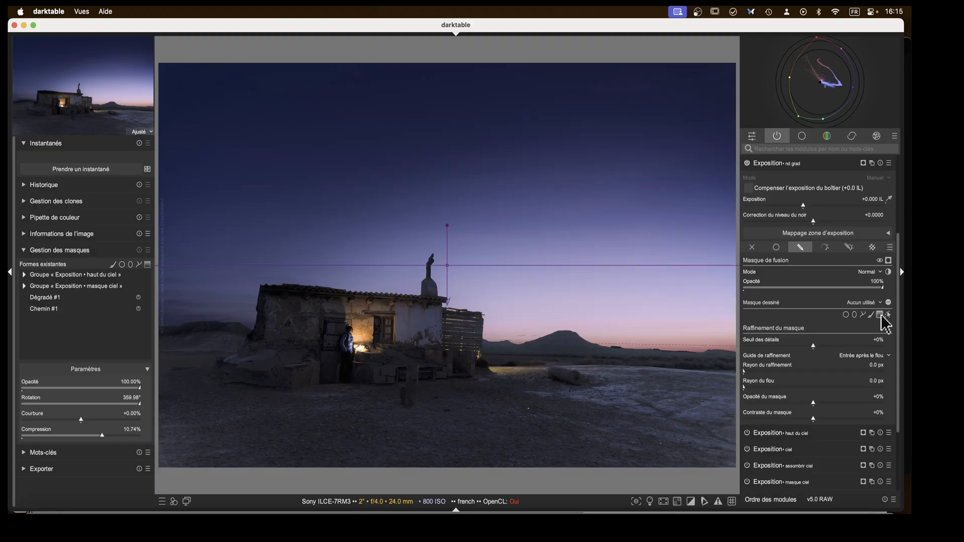
{"action": "left_click", "coordinate": [442, 434]}
{"action": "left_click_drag", "start_coordinate": [443, 396], "coordinate": [443, 476]}
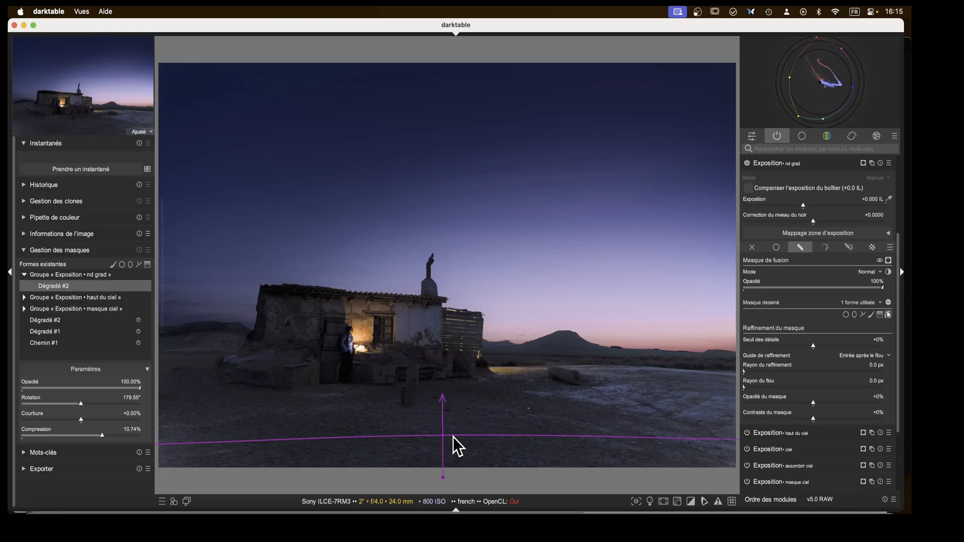
{"action": "scroll", "coordinate": [458, 446], "scroll_direction": "up", "scroll_amount": 3}
{"action": "scroll", "coordinate": [459, 446], "scroll_direction": "down", "scroll_amount": 8}
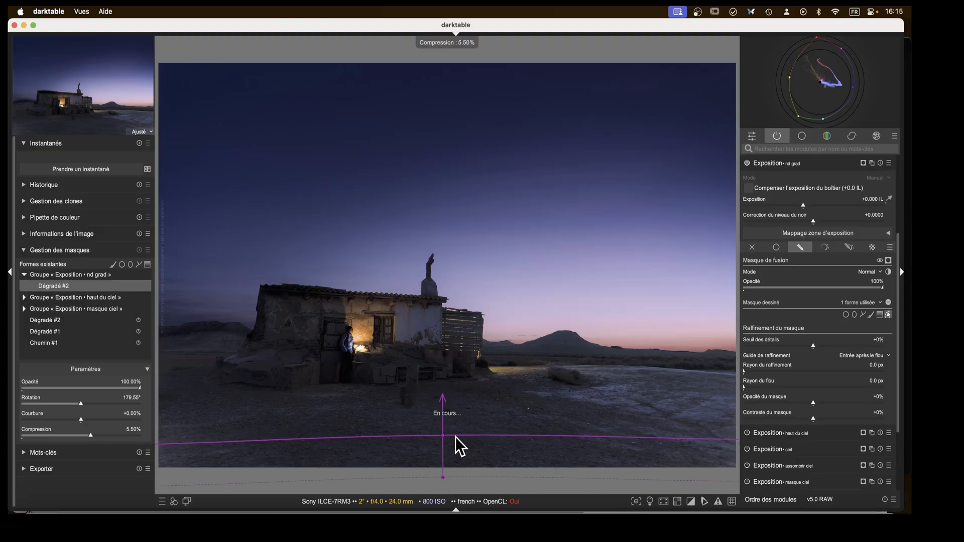
{"action": "scroll", "coordinate": [459, 446], "scroll_direction": "down", "scroll_amount": 2}
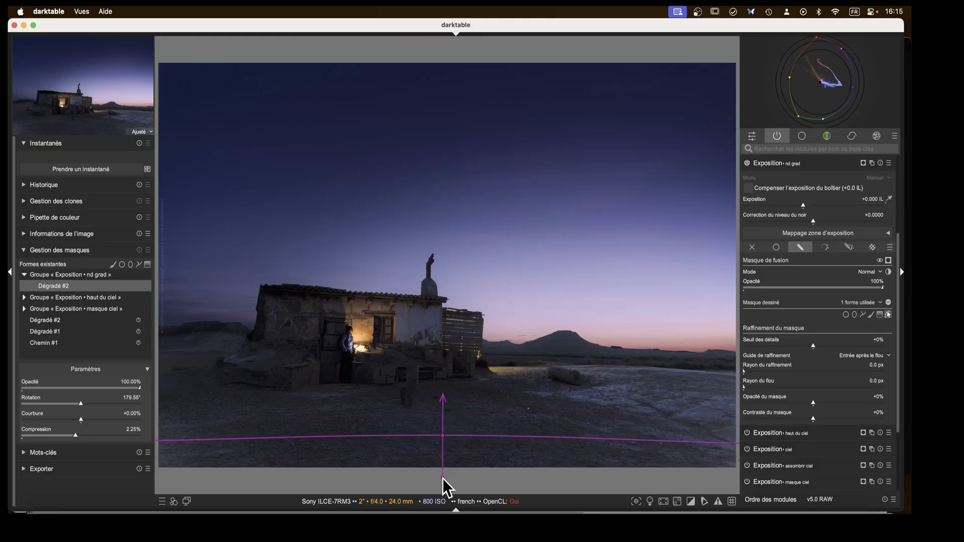
Set the nd grad exposure to -1.356 EV, then collapse the module.
{"action": "left_click", "coordinate": [863, 164]}
{"action": "left_click", "coordinate": [864, 164]}
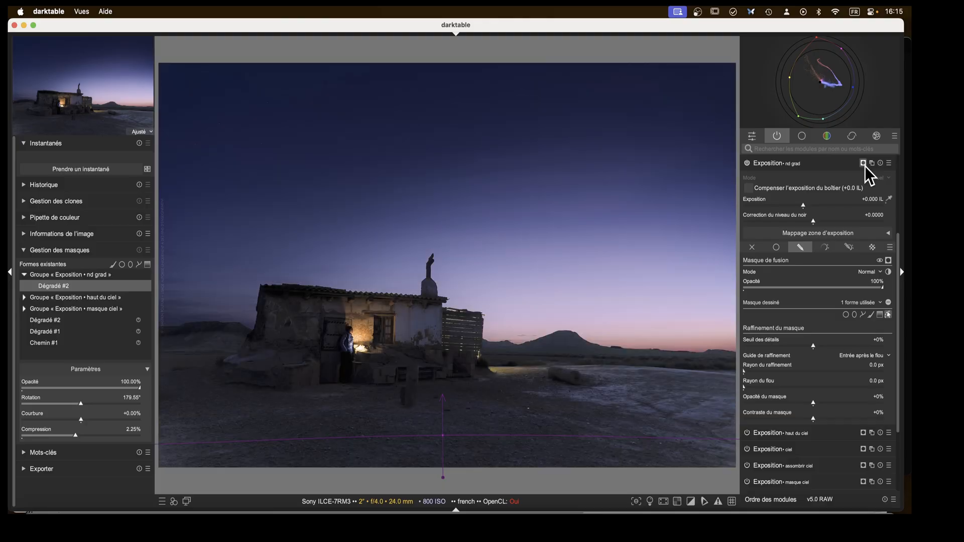
{"action": "left_click", "coordinate": [786, 205]}
{"action": "left_click_drag", "start_coordinate": [787, 205], "coordinate": [780, 207]}
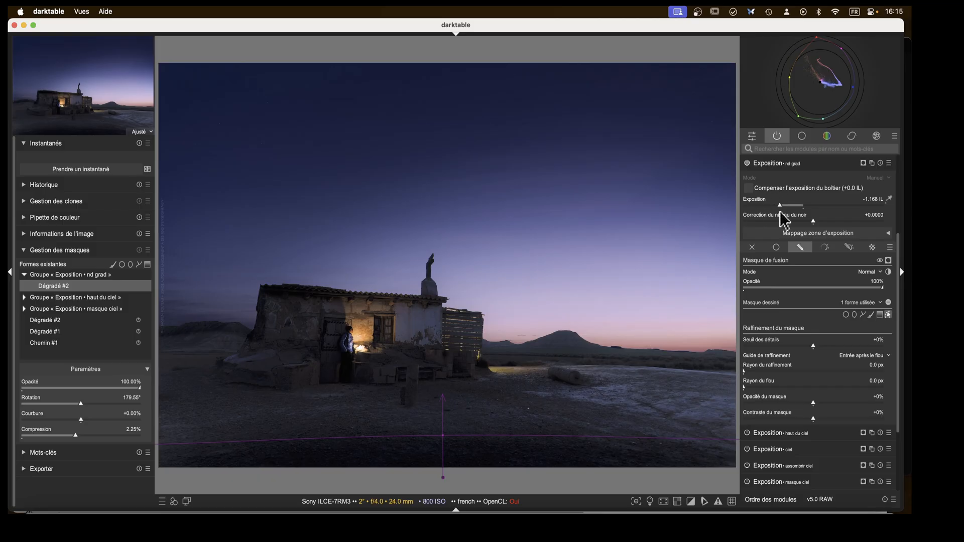
{"action": "left_click", "coordinate": [776, 206]}
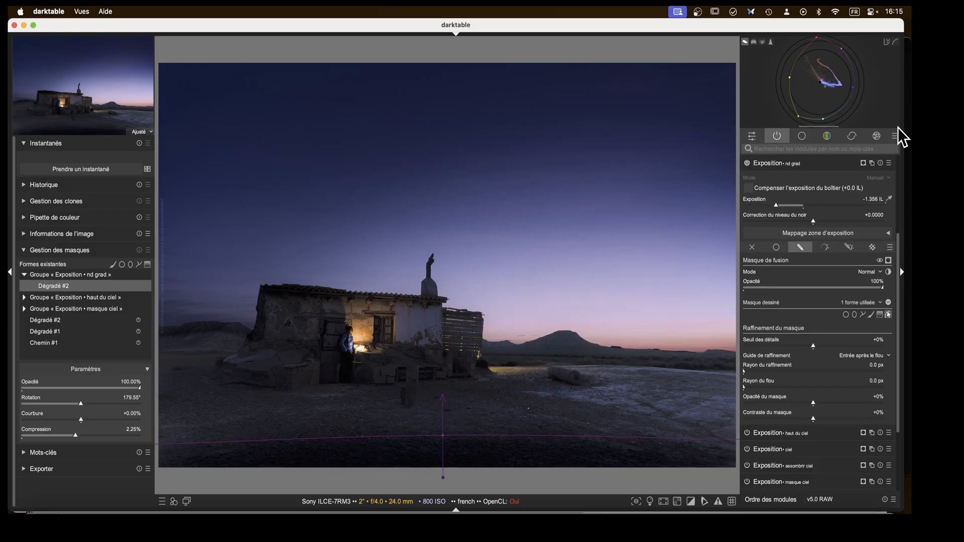
{"action": "left_click", "coordinate": [770, 165]}
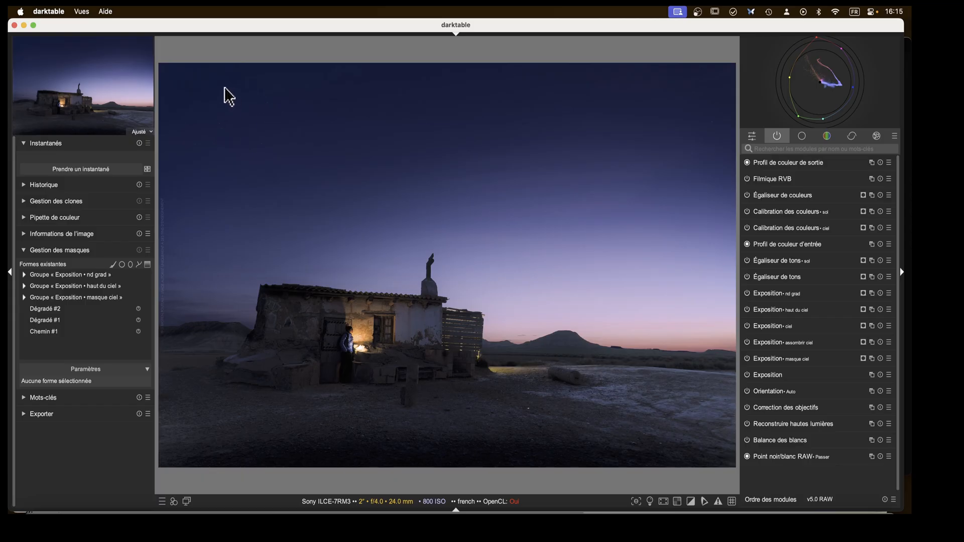
Open the Retouche module and heal five small spots on the ground around the log with circle shapes, then collapse it.
{"action": "left_click", "coordinate": [851, 136]}
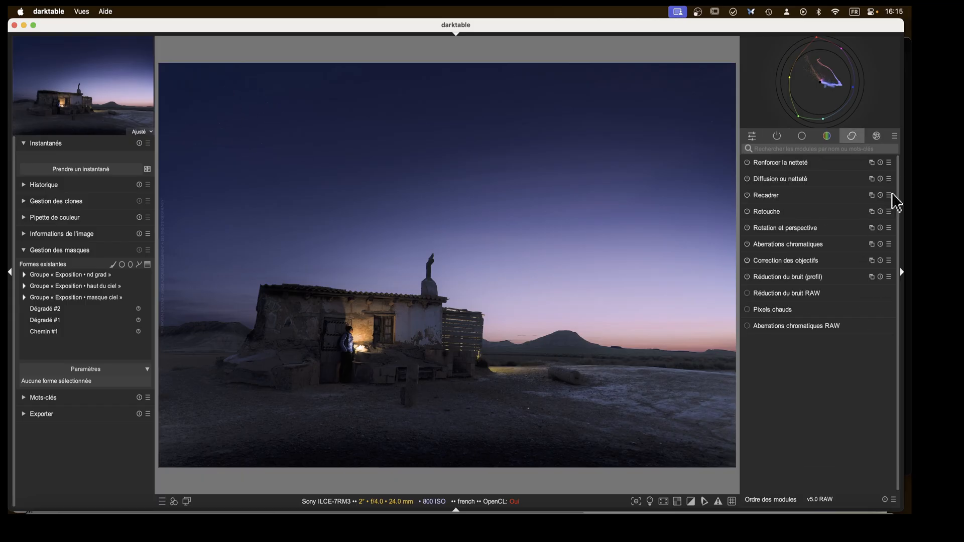
{"action": "left_click", "coordinate": [767, 211]}
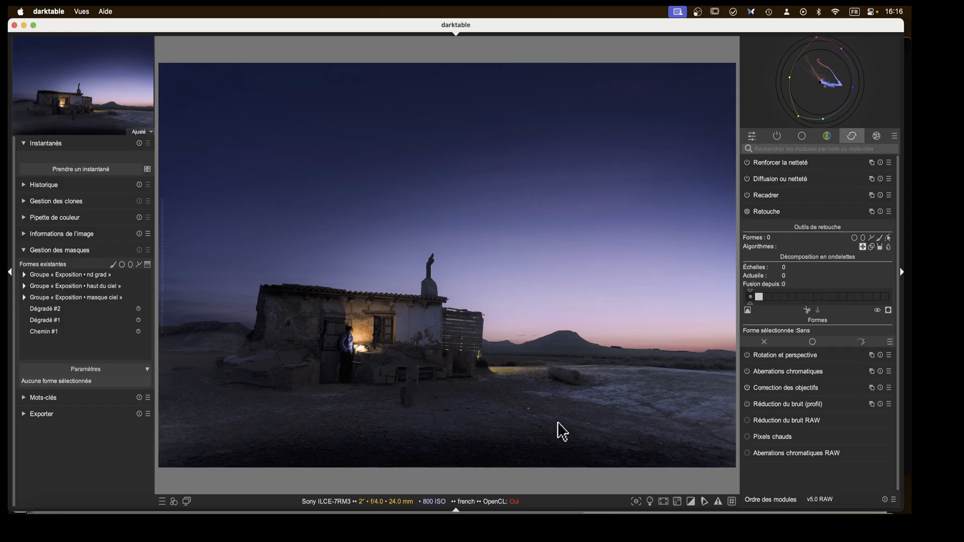
{"action": "scroll", "coordinate": [562, 432], "scroll_direction": "up", "scroll_amount": 5}
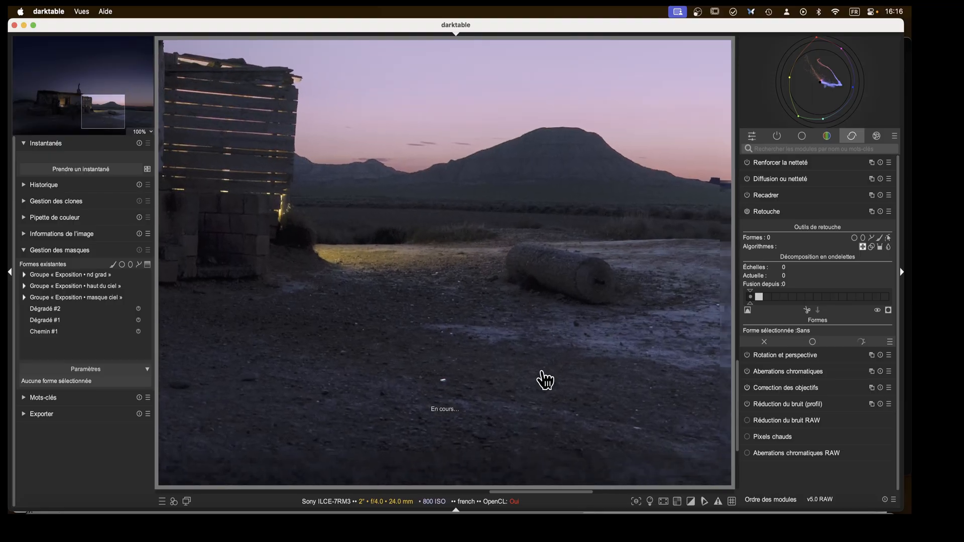
{"action": "left_click_drag", "start_coordinate": [544, 380], "coordinate": [519, 263]}
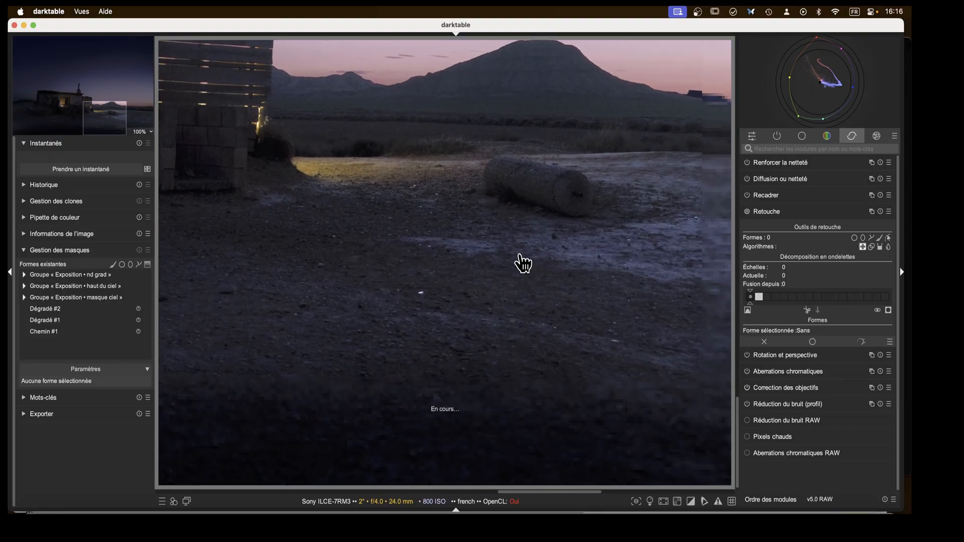
{"action": "left_click", "coordinate": [854, 236]}
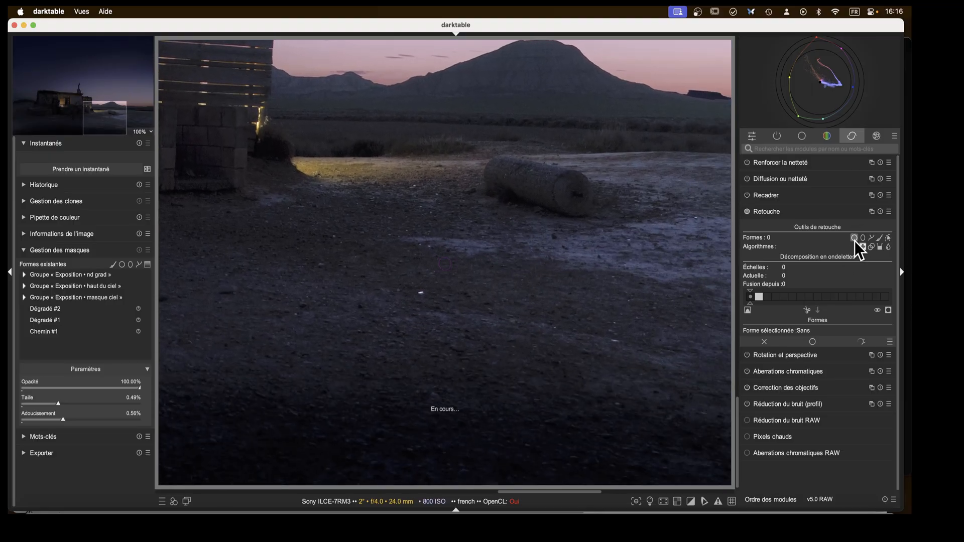
{"action": "left_click", "coordinate": [423, 295]}
{"action": "left_click_drag", "start_coordinate": [616, 342], "coordinate": [591, 345]}
{"action": "left_click", "coordinate": [697, 218]}
{"action": "left_click_drag", "start_coordinate": [106, 124], "coordinate": [122, 122]}
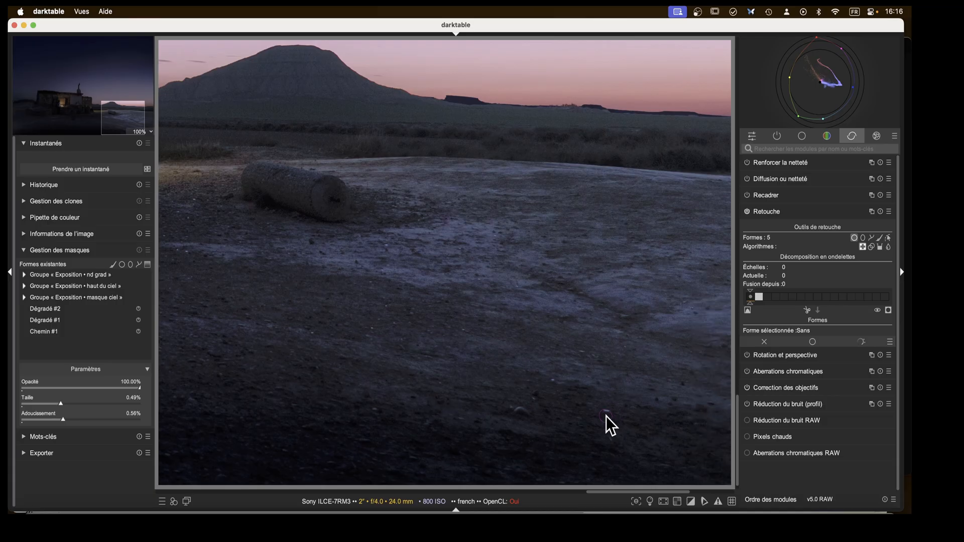
{"action": "left_click", "coordinate": [608, 413]}
{"action": "left_click", "coordinate": [550, 382]}
{"action": "left_click", "coordinate": [768, 212]}
{"action": "middle_click", "coordinate": [523, 289]}
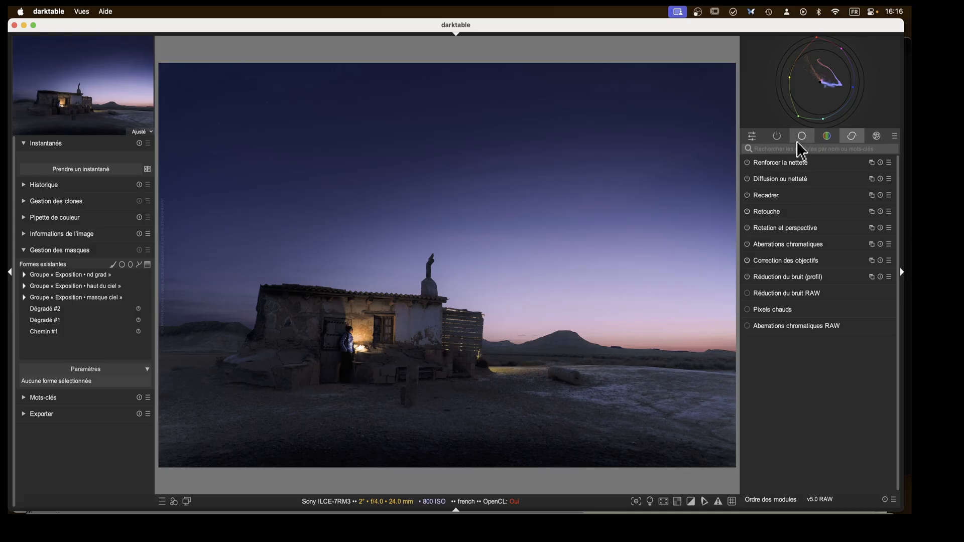
Create a new Exposition instance and name it "dodge".
{"action": "left_click", "coordinate": [780, 137]}
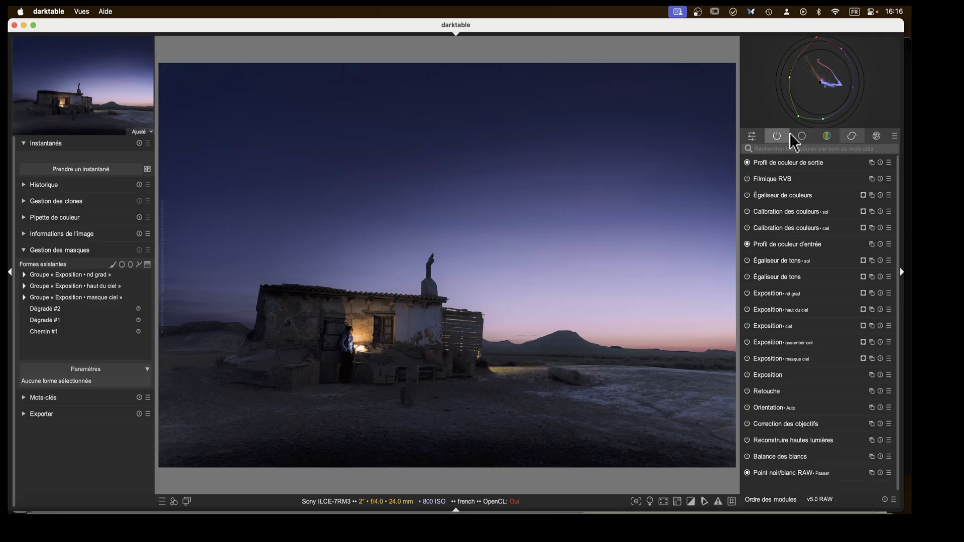
{"action": "left_click", "coordinate": [872, 293]}
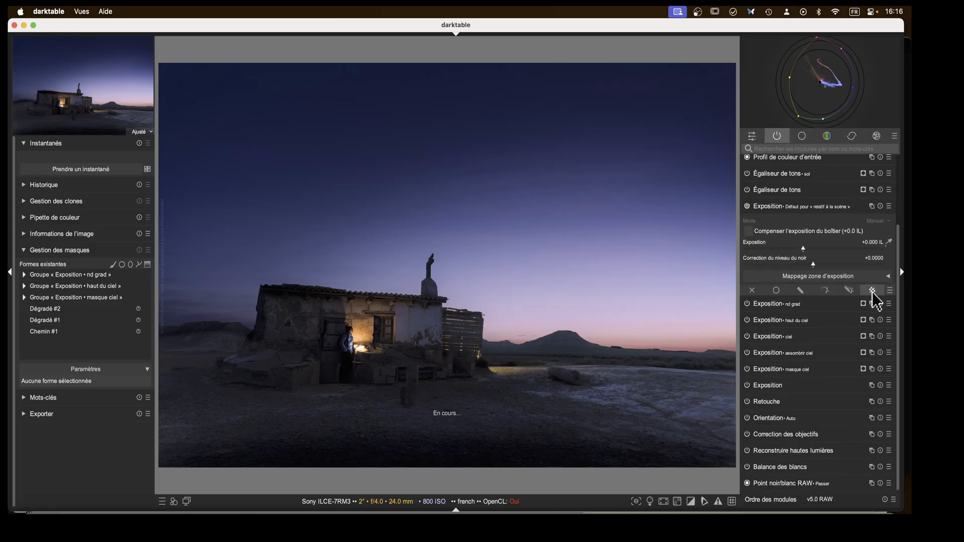
{"action": "double_click", "coordinate": [820, 207]}
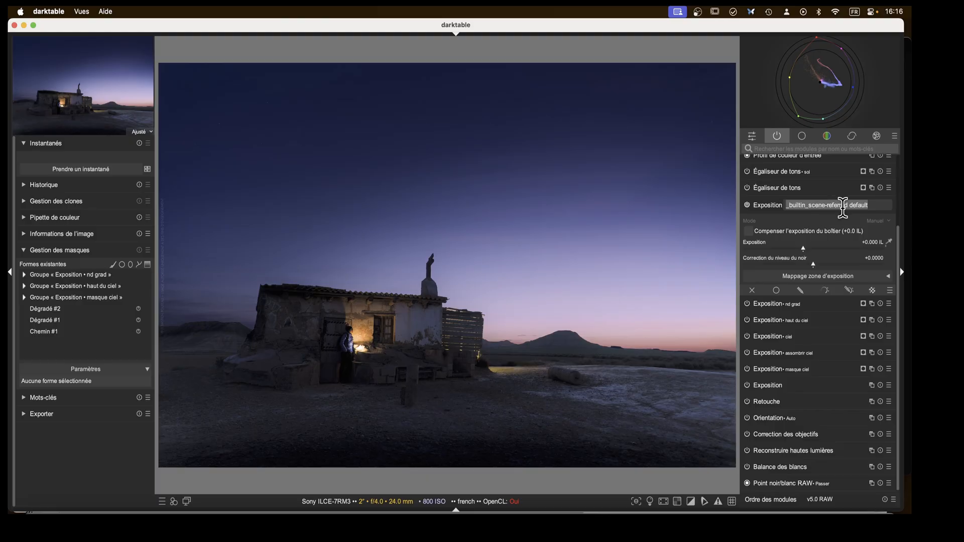
{"action": "type", "text": "dodg"}
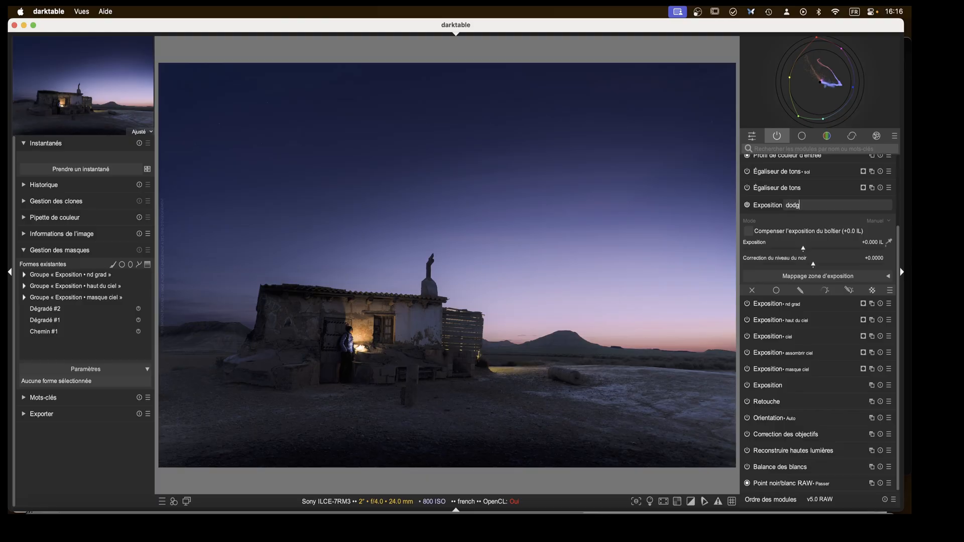
{"action": "type", "text": "e"}
{"action": "key", "text": "Return"}
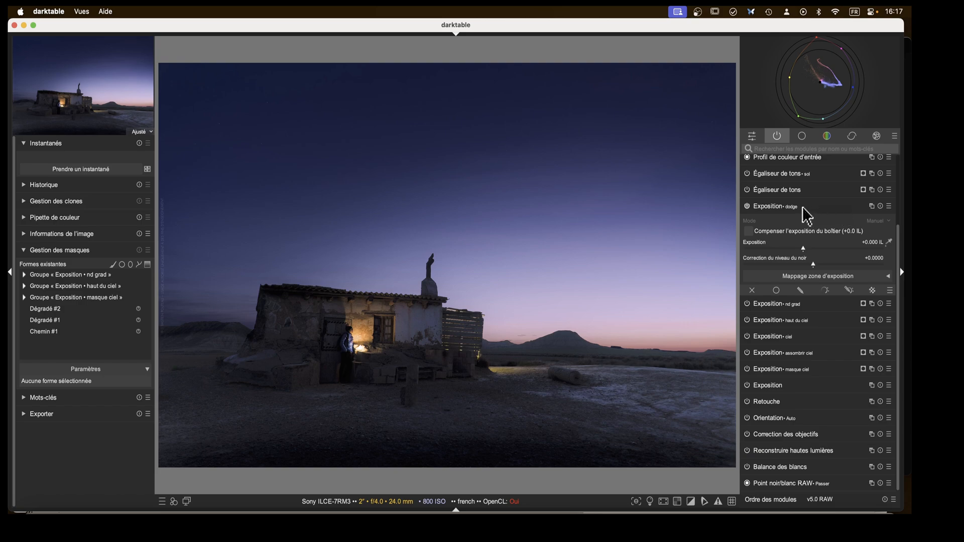
Set the dodge exposure to +0.312 EV and add a drawn ellipse mask over the lit wall beside the person.
{"action": "left_click", "coordinate": [799, 290]}
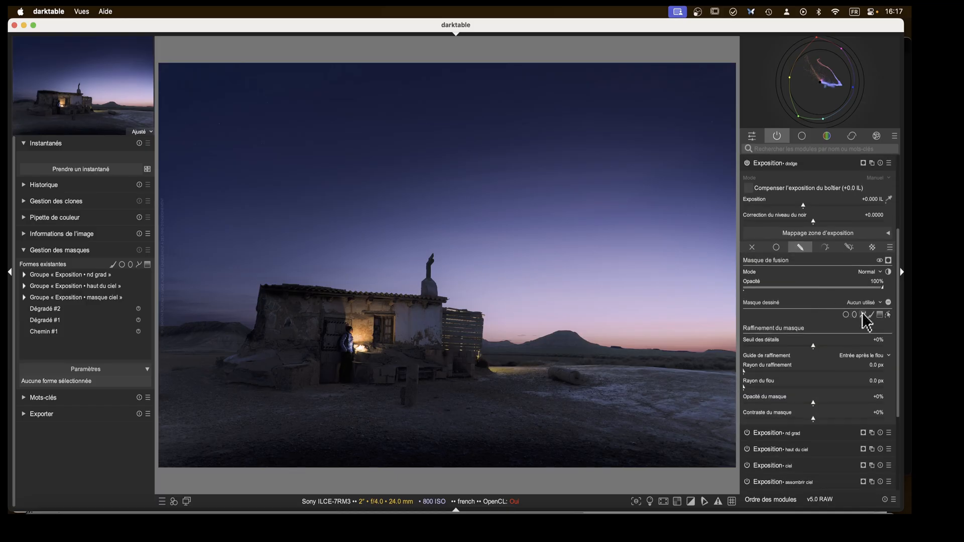
{"action": "left_click", "coordinate": [854, 315]}
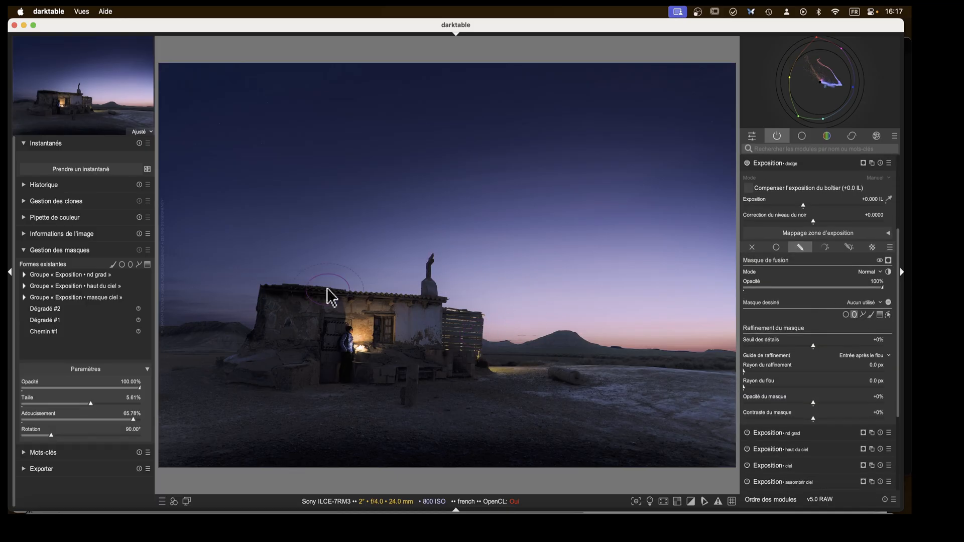
{"action": "left_click", "coordinate": [807, 206]}
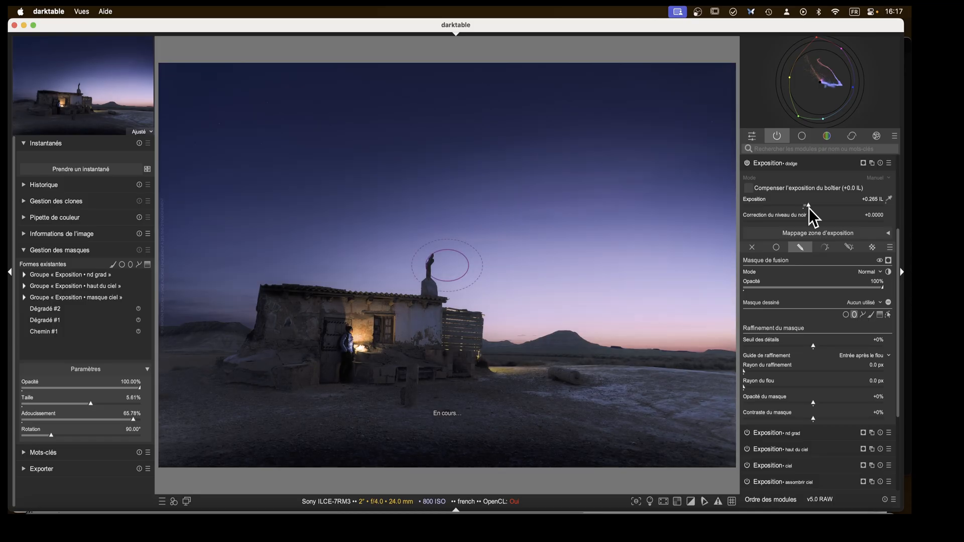
{"action": "left_click_drag", "start_coordinate": [808, 209], "coordinate": [809, 209]}
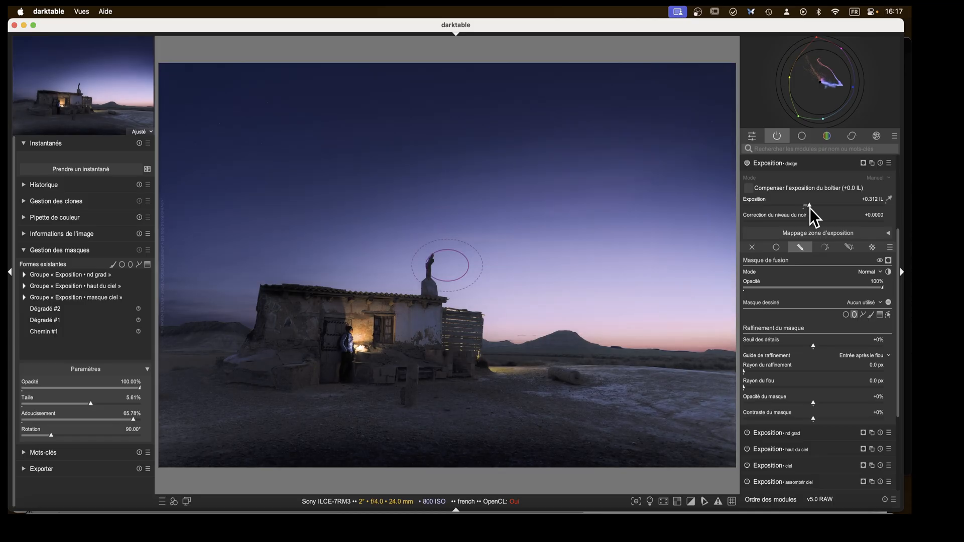
{"action": "left_click", "coordinate": [357, 334]}
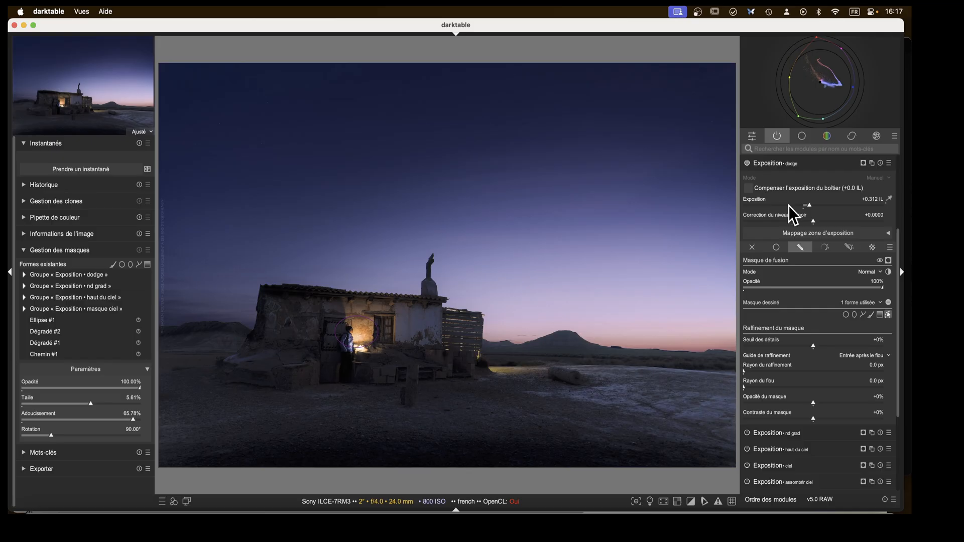
Add a second ellipse to the dodge mask on the hut wall near the window.
{"action": "left_click", "coordinate": [846, 315]}
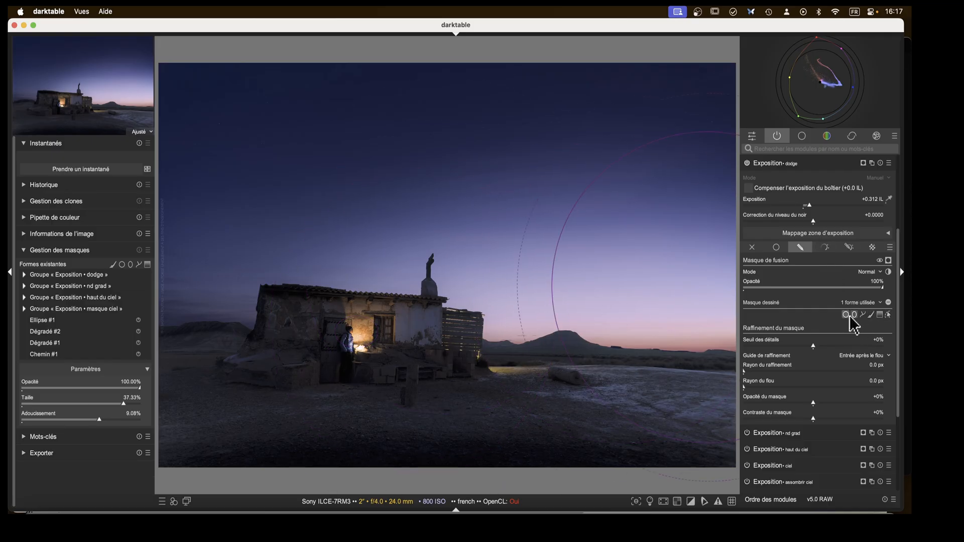
{"action": "left_click", "coordinate": [854, 315]}
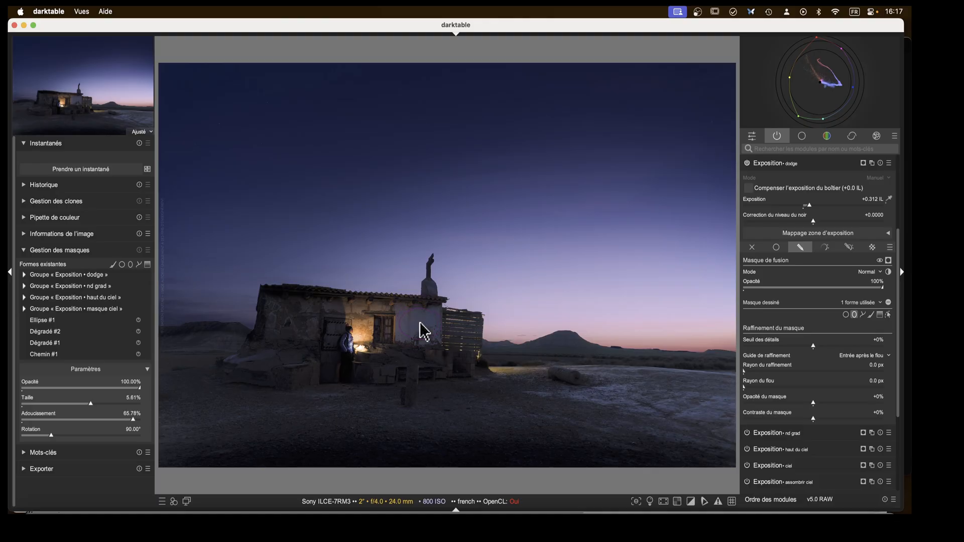
{"action": "left_click", "coordinate": [423, 332]}
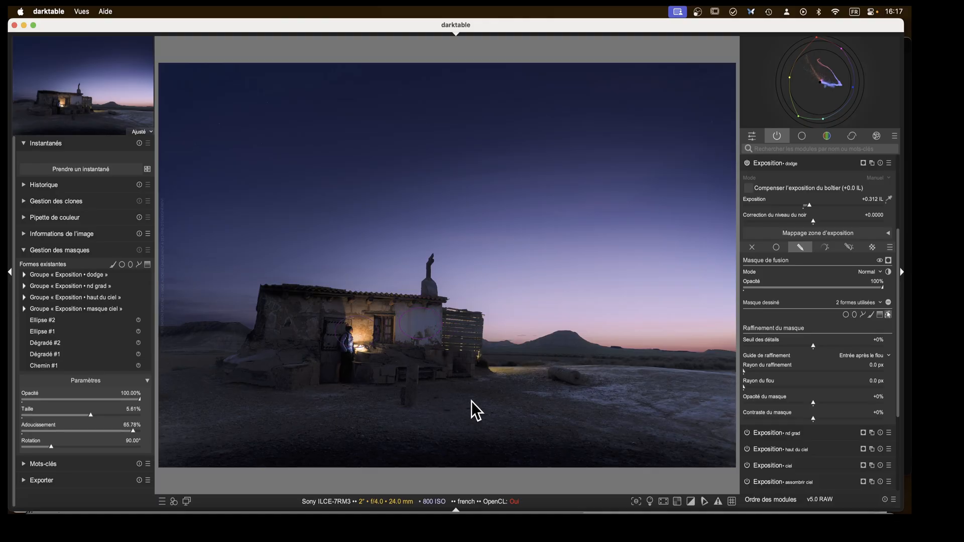
Add a third ellipse on the ground in front of the hut, enlarge it to about 13.77% and reposition it, then collapse the module.
{"action": "left_click", "coordinate": [854, 315]}
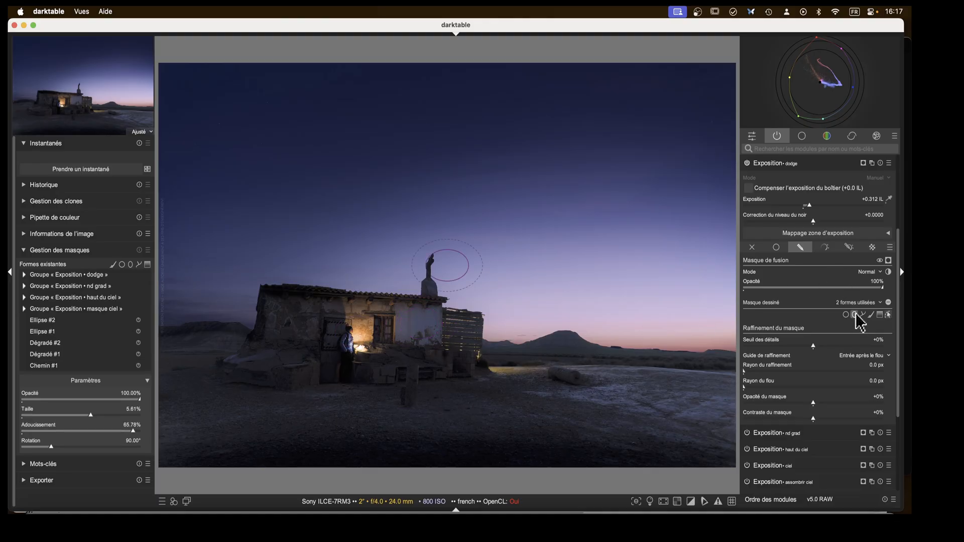
{"action": "left_click", "coordinate": [344, 396]}
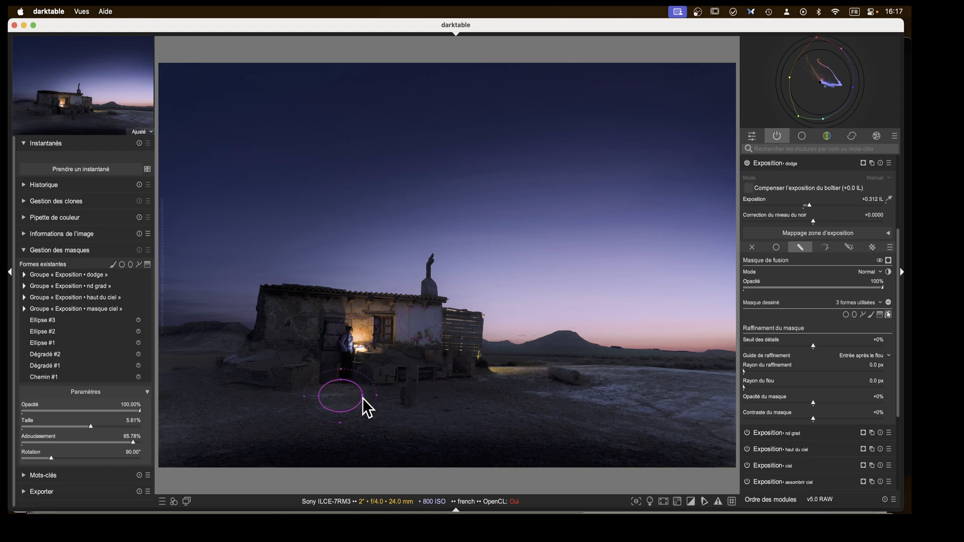
{"action": "left_click_drag", "start_coordinate": [363, 399], "coordinate": [398, 402]}
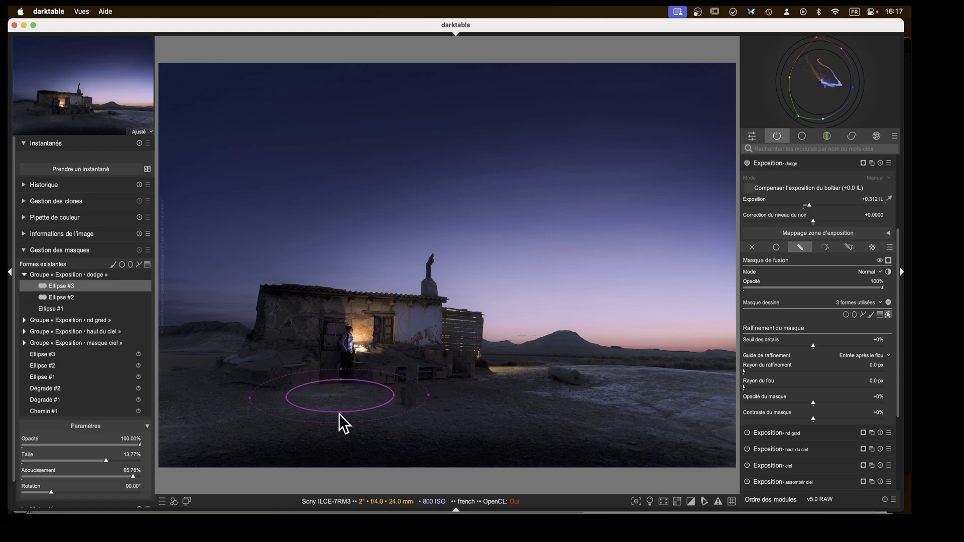
{"action": "left_click_drag", "start_coordinate": [339, 414], "coordinate": [346, 397]}
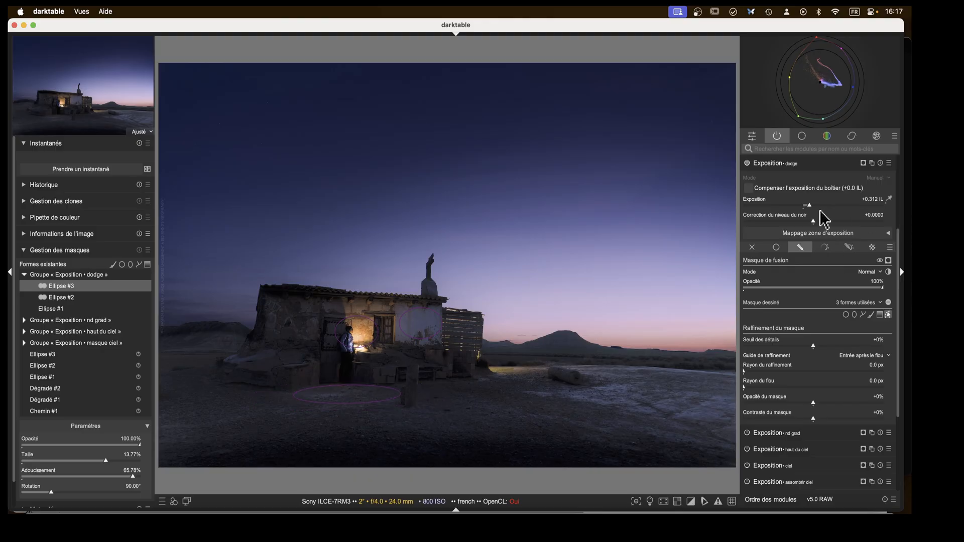
{"action": "left_click", "coordinate": [767, 164]}
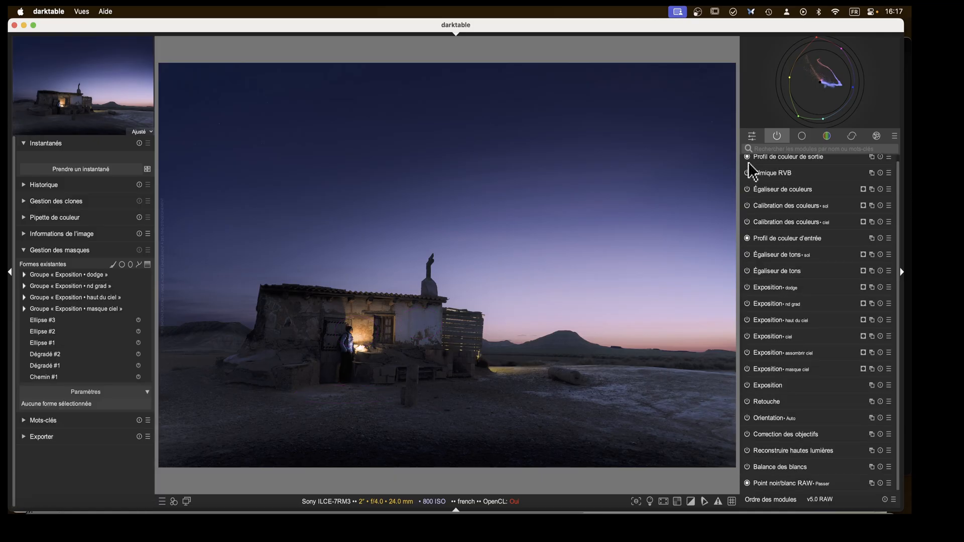
Toggle the dodge instance off and on to compare the effect.
{"action": "left_click", "coordinate": [747, 287]}
{"action": "left_click", "coordinate": [747, 287]}
{"action": "left_click", "coordinate": [747, 287]}
{"action": "left_click", "coordinate": [747, 288]}
{"action": "left_click", "coordinate": [747, 288]}
{"action": "scroll", "coordinate": [426, 400], "scroll_direction": "up", "scroll_amount": 2}
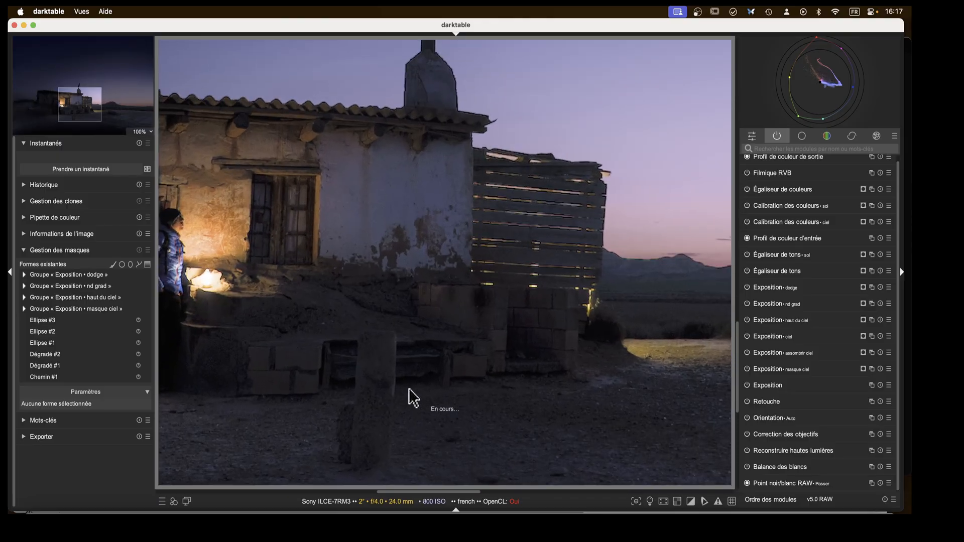
{"action": "scroll", "coordinate": [416, 392], "scroll_direction": "up", "scroll_amount": 1}
{"action": "left_click_drag", "start_coordinate": [415, 391], "coordinate": [522, 279]}
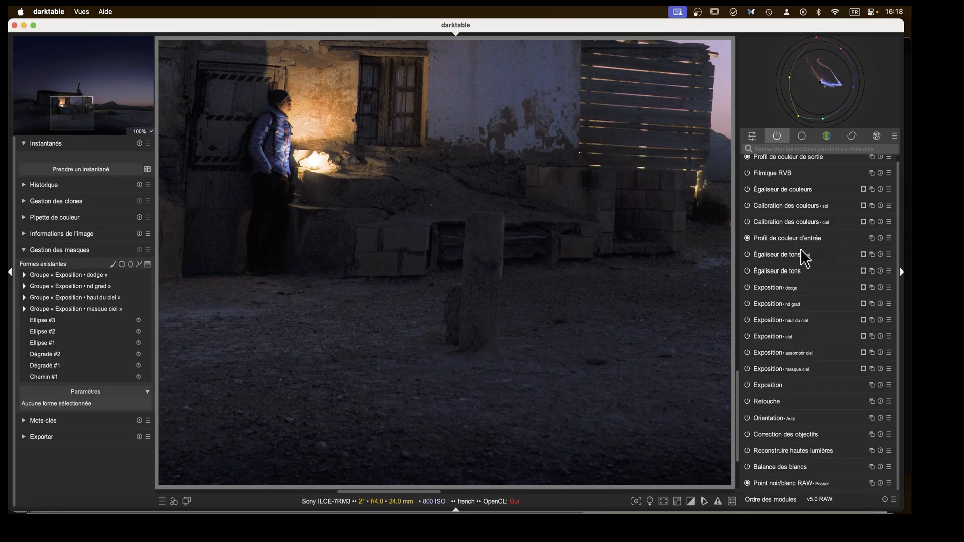
{"action": "left_click", "coordinate": [775, 289]}
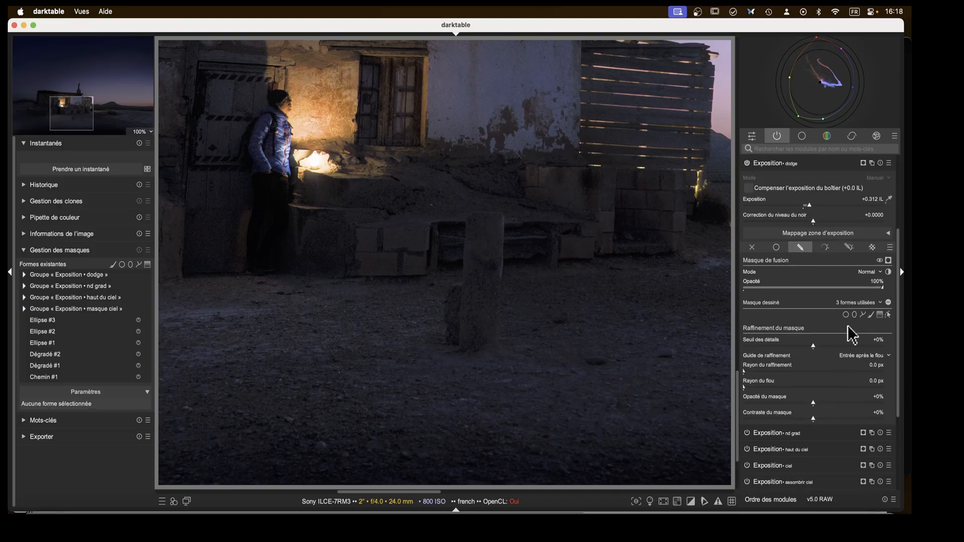
{"action": "left_click", "coordinate": [864, 314]}
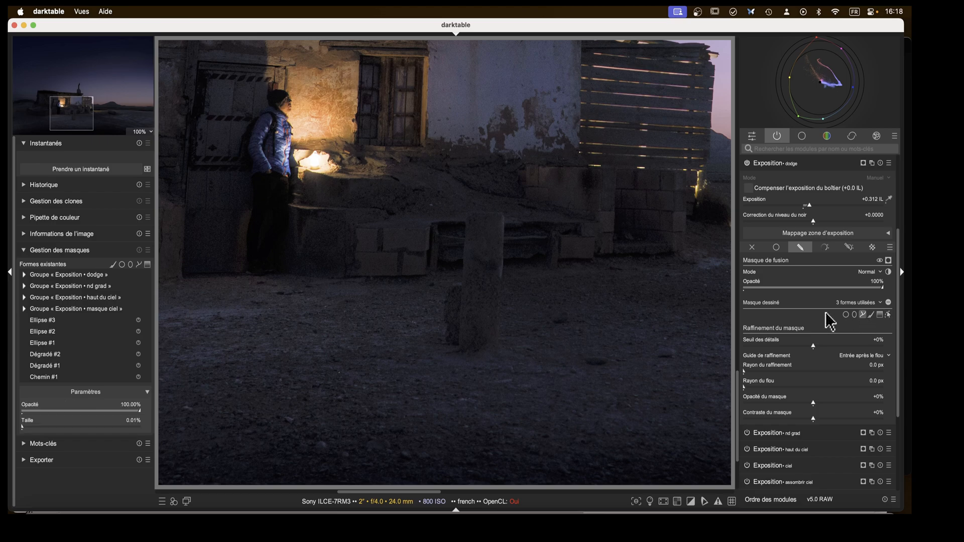
{"action": "scroll", "coordinate": [491, 254], "scroll_direction": "down", "scroll_amount": 3, "text": "ctrl"}
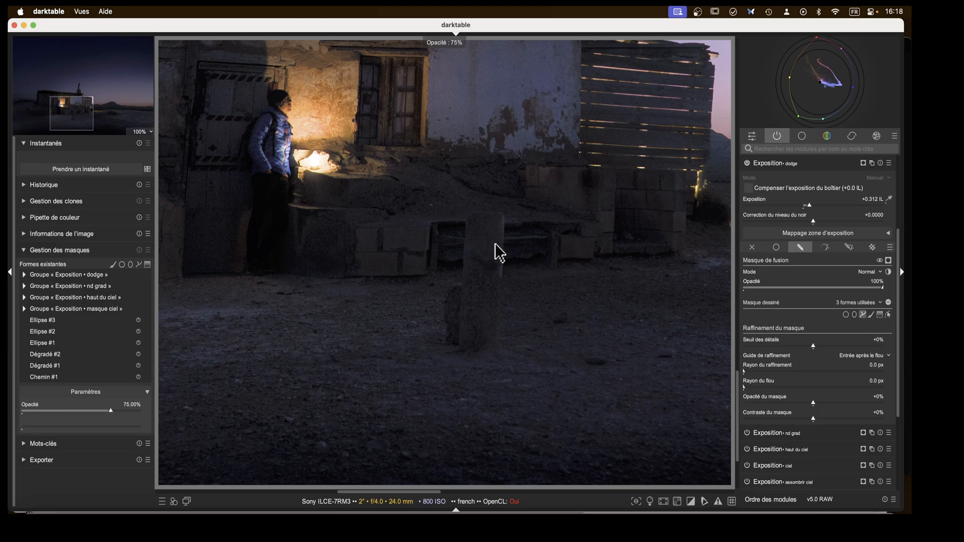
{"action": "scroll", "coordinate": [495, 244], "scroll_direction": "up", "scroll_amount": 3, "text": "ctrl"}
{"action": "scroll", "coordinate": [607, 248], "scroll_direction": "down", "scroll_amount": 1}
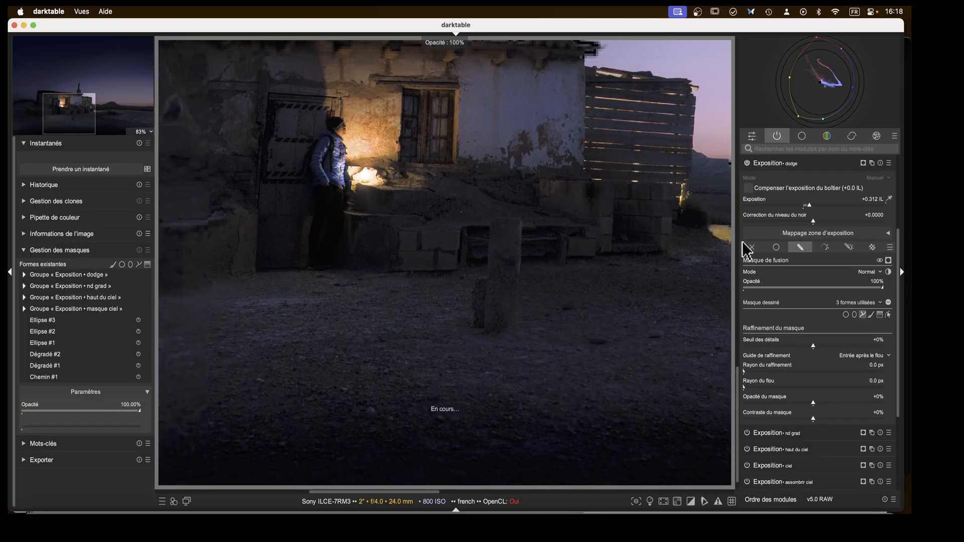
{"action": "left_click", "coordinate": [797, 246]}
{"action": "left_click", "coordinate": [798, 250]}
{"action": "scroll", "coordinate": [572, 306], "scroll_direction": "up", "scroll_amount": 2}
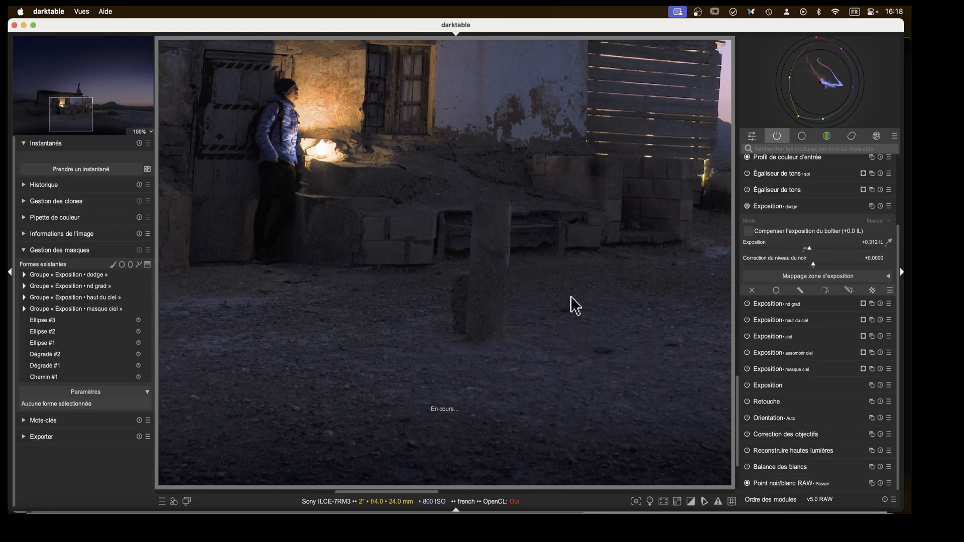
Add a path shape to the dodge mask outlining the stone post in the foreground.
{"action": "scroll", "coordinate": [570, 303], "scroll_direction": "up", "scroll_amount": 1}
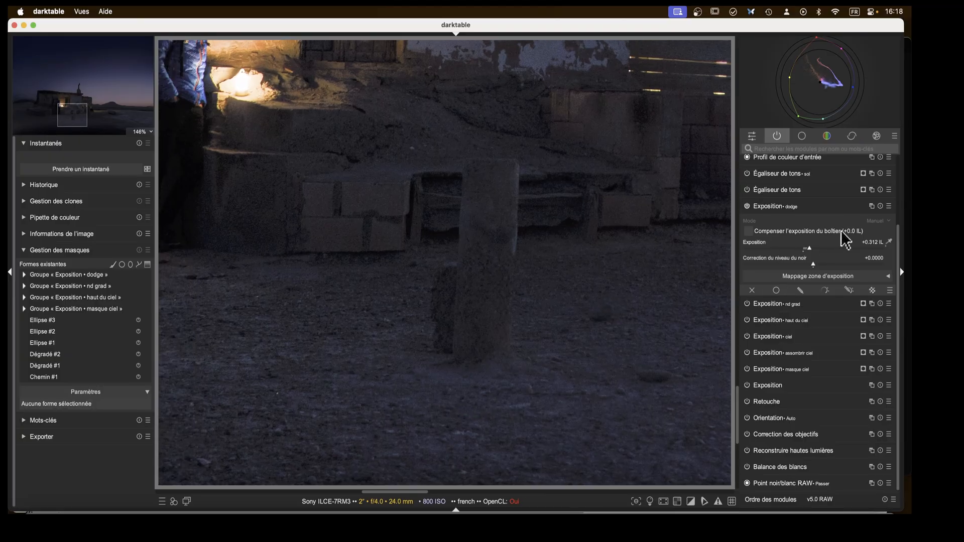
{"action": "left_click", "coordinate": [801, 290]}
{"action": "left_click", "coordinate": [863, 314]}
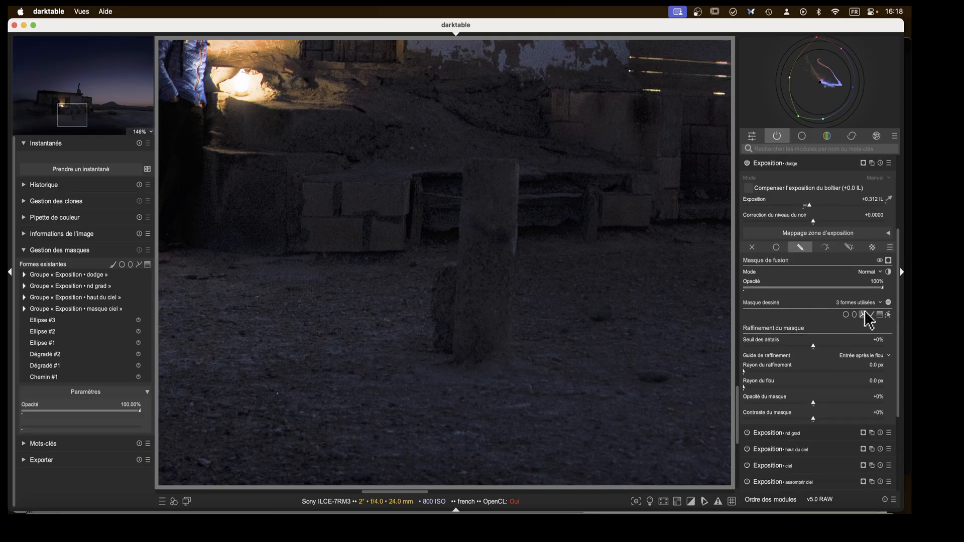
{"action": "left_click", "coordinate": [516, 162]}
{"action": "left_click", "coordinate": [515, 212]}
{"action": "left_click", "coordinate": [496, 284]}
{"action": "right_click", "coordinate": [491, 174]}
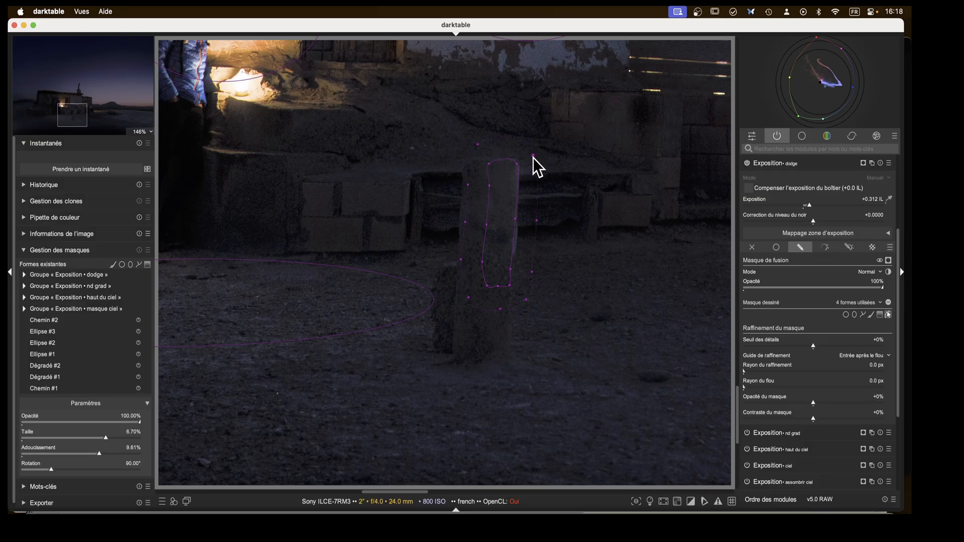
{"action": "left_click", "coordinate": [499, 165]}
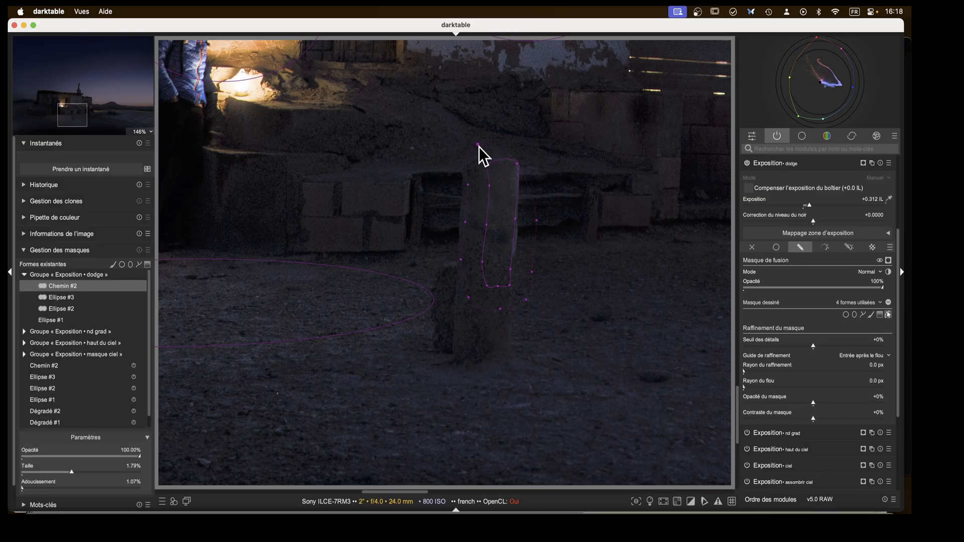
Adjust the path's nodes so the dodge shape fits the stone post's outline.
{"action": "left_click_drag", "start_coordinate": [489, 159], "coordinate": [491, 163]}
{"action": "left_click_drag", "start_coordinate": [519, 224], "coordinate": [516, 224]}
{"action": "left_click_drag", "start_coordinate": [512, 271], "coordinate": [468, 259]}
{"action": "left_click_drag", "start_coordinate": [475, 185], "coordinate": [475, 186]}
{"action": "left_click_drag", "start_coordinate": [516, 221], "coordinate": [519, 223]}
Toggle the dodge exposure instance off and on to compare the stone post brightening.
{"action": "left_click", "coordinate": [747, 164]}
{"action": "left_click", "coordinate": [747, 164]}
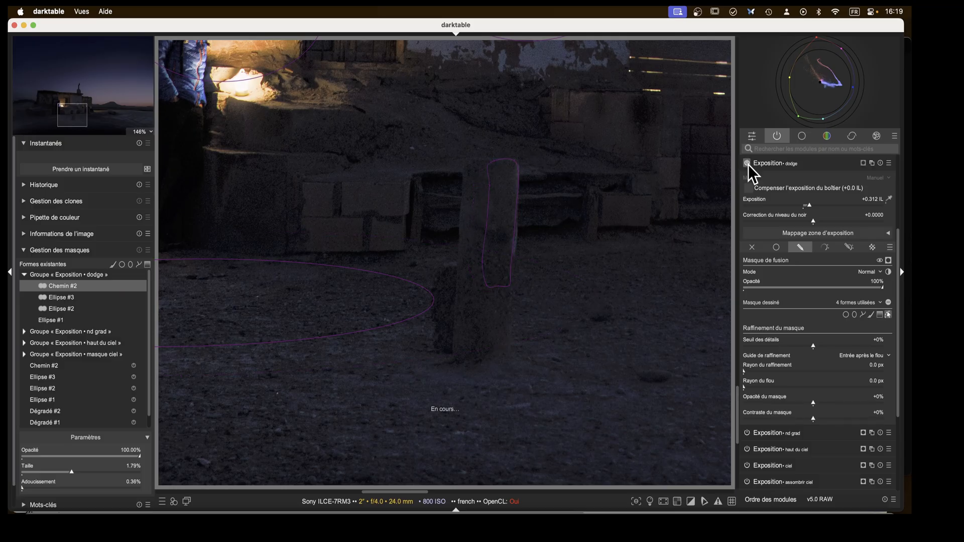
{"action": "left_click", "coordinate": [747, 164]}
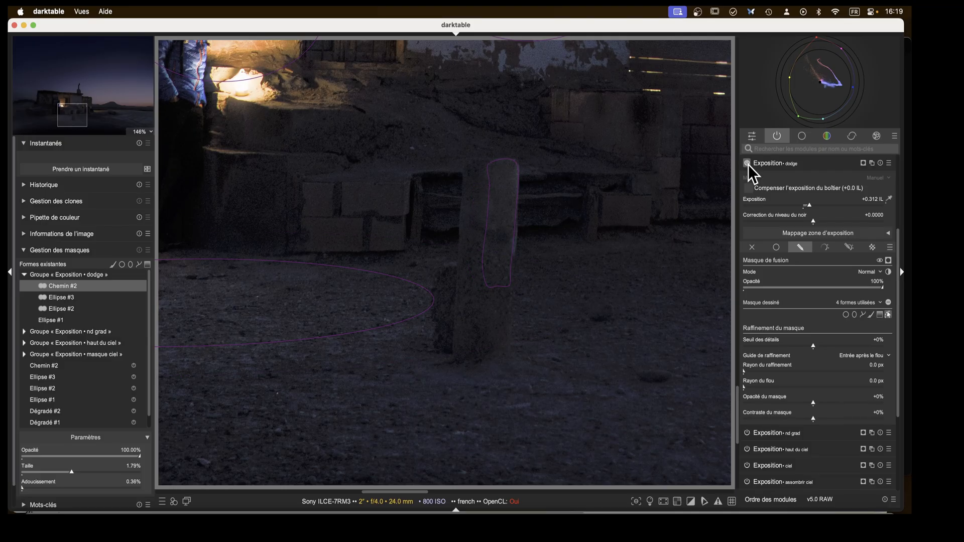
Add a path shape to the dodge mask outlining the fallen log in the foreground.
{"action": "left_click_drag", "start_coordinate": [84, 127], "coordinate": [113, 112]}
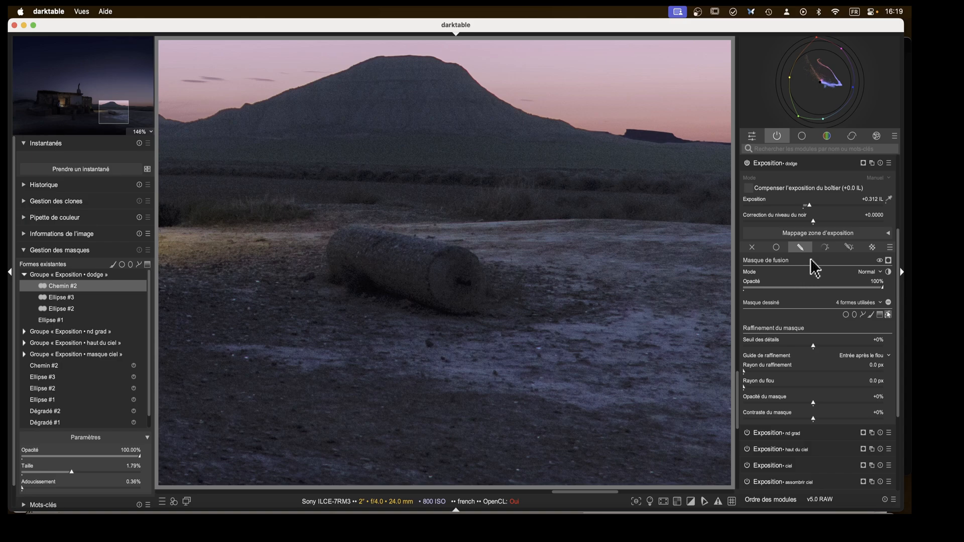
{"action": "left_click", "coordinate": [862, 315]}
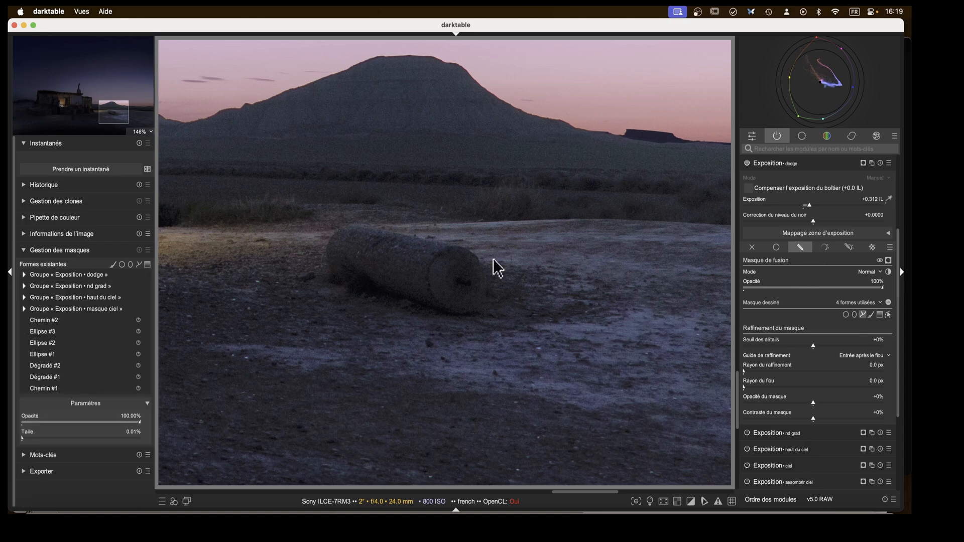
{"action": "left_click", "coordinate": [353, 234]}
{"action": "left_click", "coordinate": [451, 251]}
{"action": "left_click", "coordinate": [425, 275]}
{"action": "right_click", "coordinate": [329, 245]}
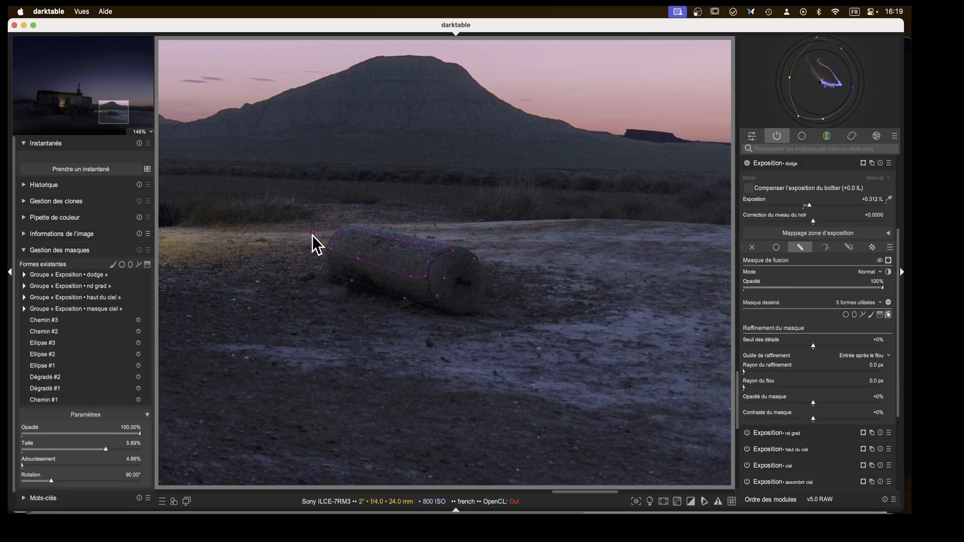
Refine the log path's nodes to match its edges, then collapse the dodge module.
{"action": "left_click_drag", "start_coordinate": [315, 233], "coordinate": [352, 231]}
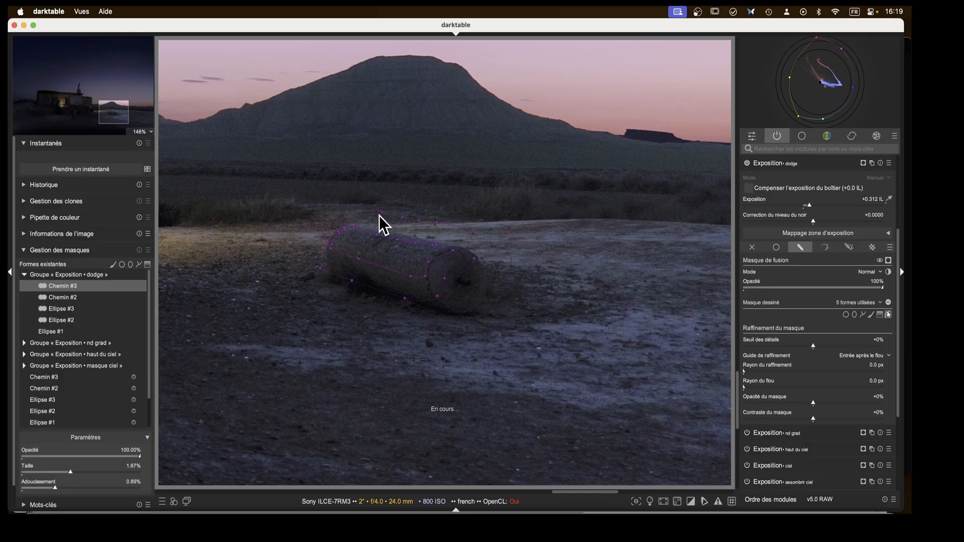
{"action": "left_click_drag", "start_coordinate": [377, 231], "coordinate": [378, 234]}
{"action": "left_click_drag", "start_coordinate": [414, 236], "coordinate": [435, 246]}
{"action": "left_click_drag", "start_coordinate": [449, 257], "coordinate": [405, 287]}
{"action": "left_click_drag", "start_coordinate": [328, 264], "coordinate": [332, 260]}
{"action": "left_click", "coordinate": [766, 165]}
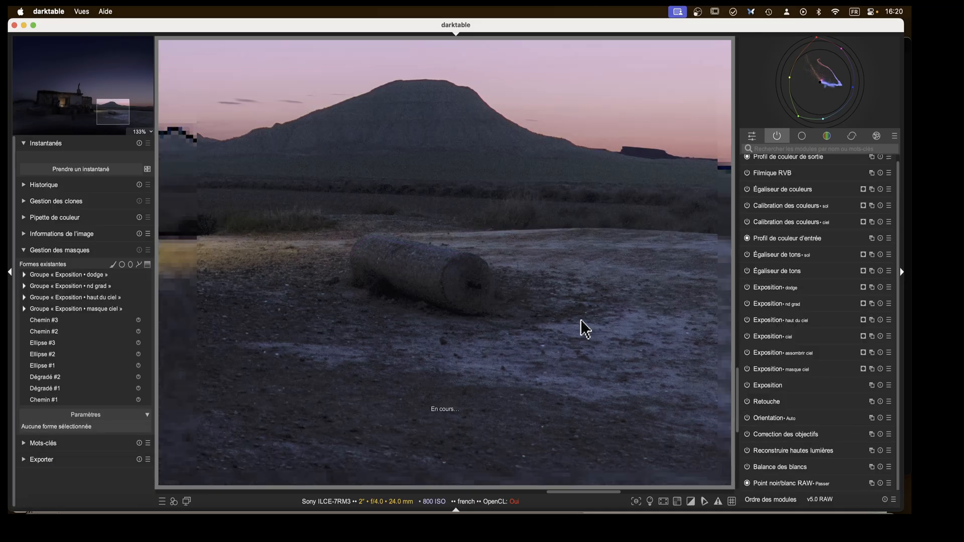
Fit the whole image in view and toggle the dodge instance repeatedly to compare the effect.
{"action": "middle_click", "coordinate": [580, 319]}
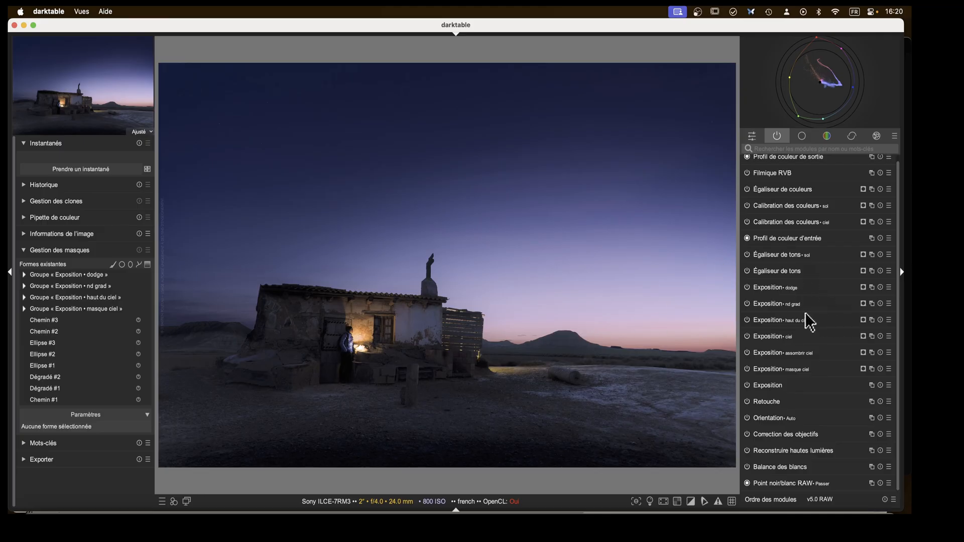
{"action": "left_click", "coordinate": [747, 288]}
{"action": "left_click", "coordinate": [748, 288]}
{"action": "left_click", "coordinate": [747, 288]}
{"action": "left_click", "coordinate": [748, 287]}
{"action": "left_click", "coordinate": [748, 288]}
Enable Diffusion ou netteté and apply its Effet artistique preset Rayonnement for a glow.
{"action": "scroll", "coordinate": [773, 287], "scroll_direction": "up", "scroll_amount": 1}
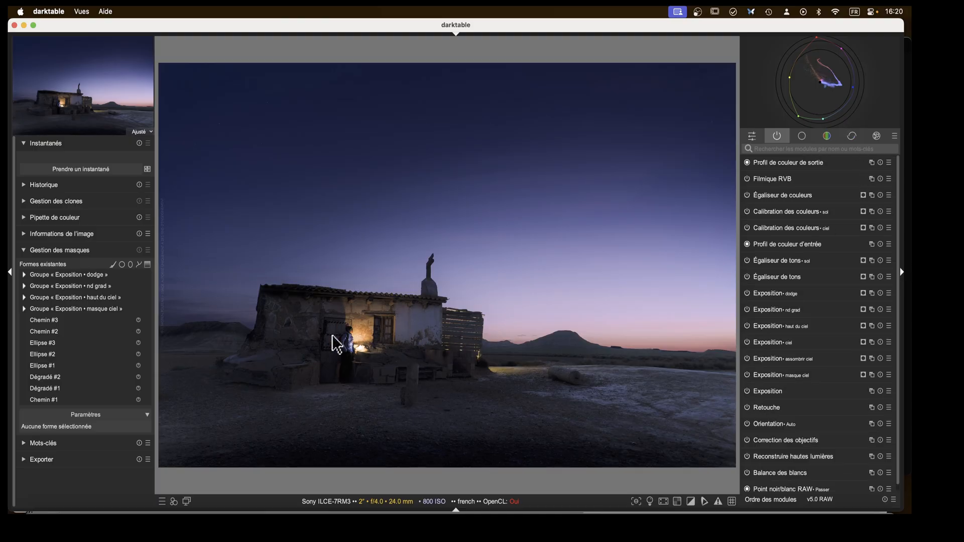
{"action": "left_click", "coordinate": [856, 139]}
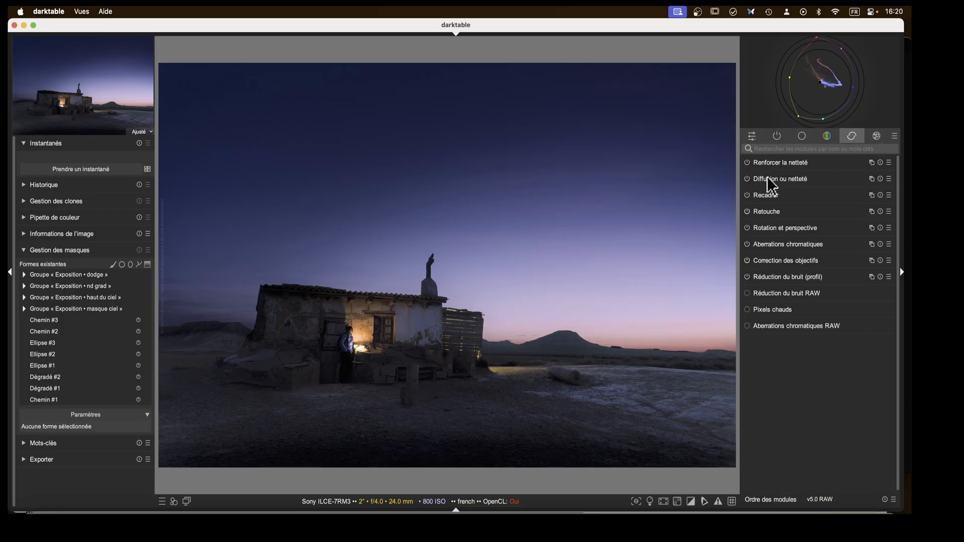
{"action": "left_click", "coordinate": [746, 179]}
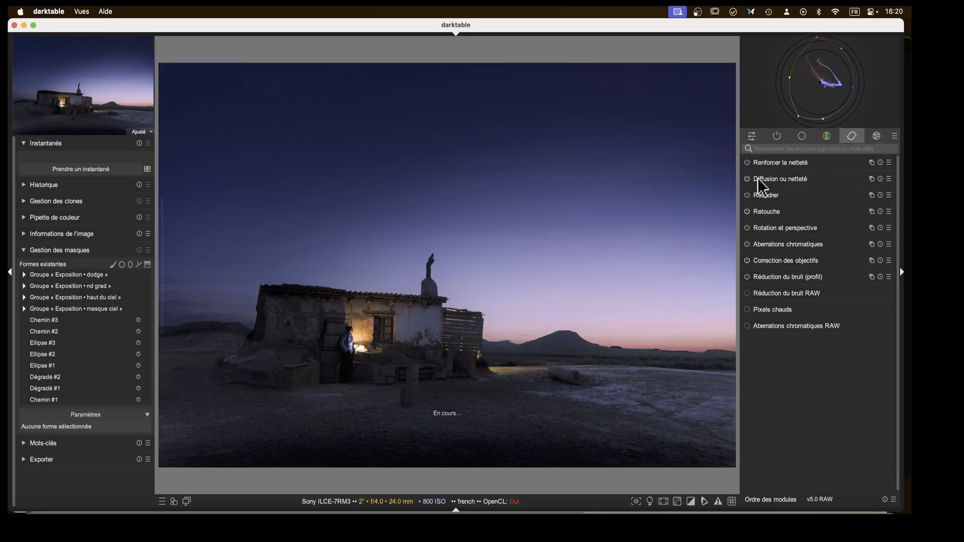
{"action": "left_click", "coordinate": [888, 179]}
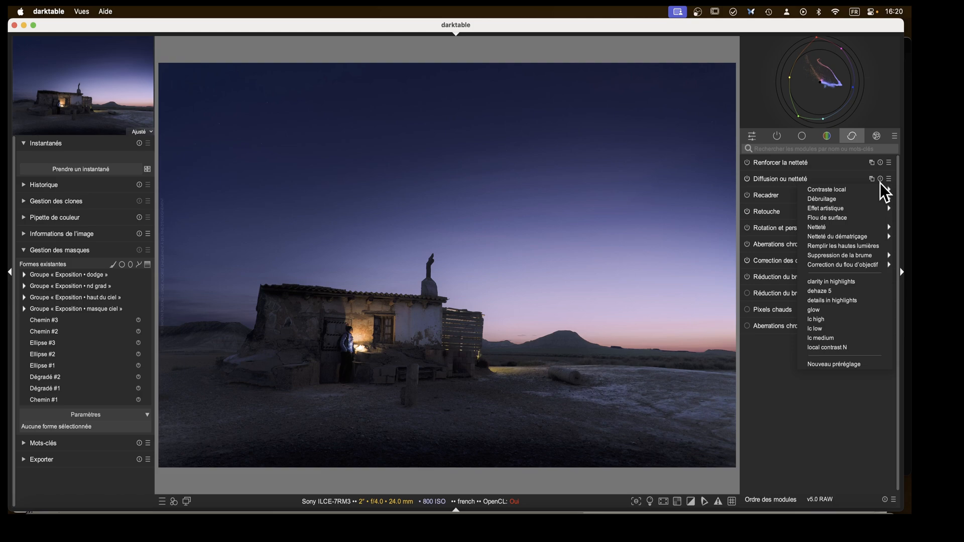
{"action": "mouse_move", "coordinate": [854, 210]}
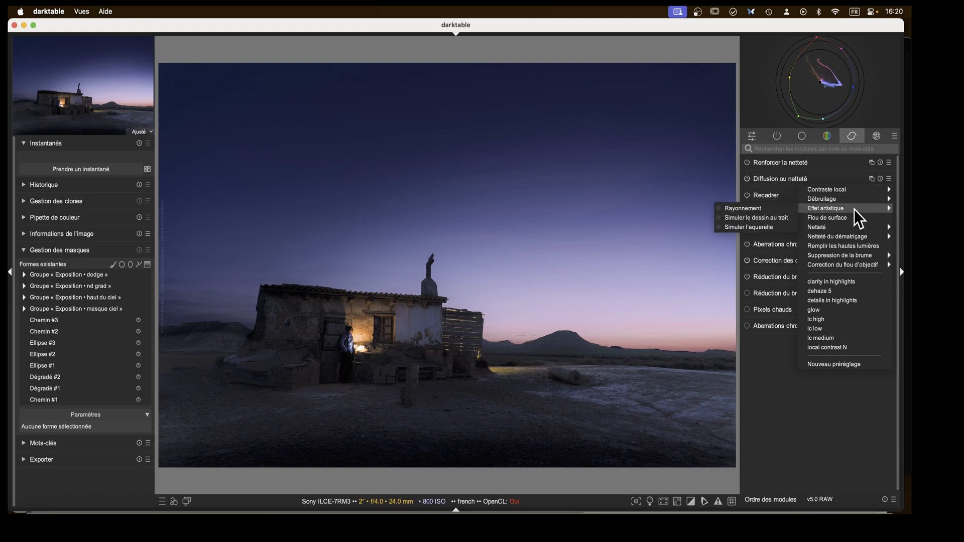
{"action": "left_click", "coordinate": [741, 209]}
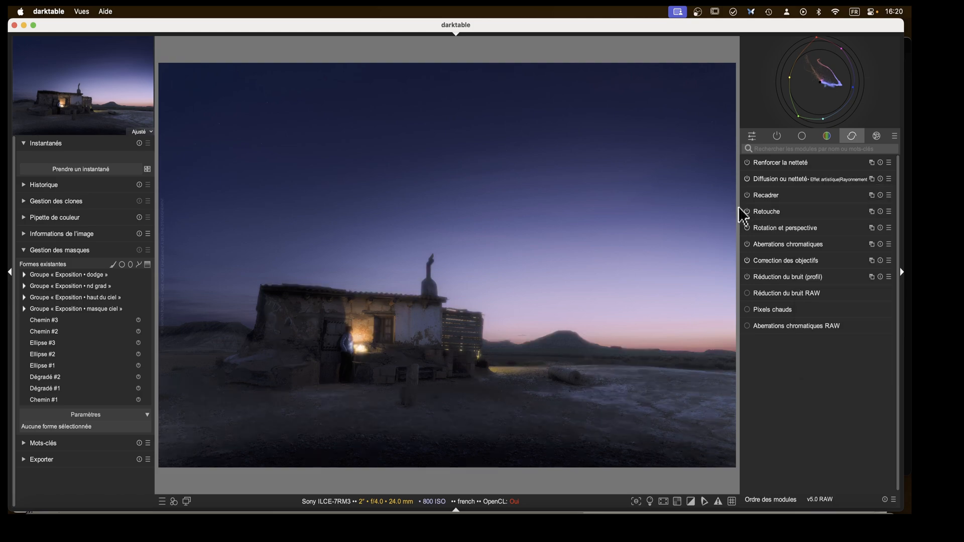
Add a drawn ellipse mask on the lit window, shrink it to about 4.25% and center it.
{"action": "left_click", "coordinate": [773, 180]}
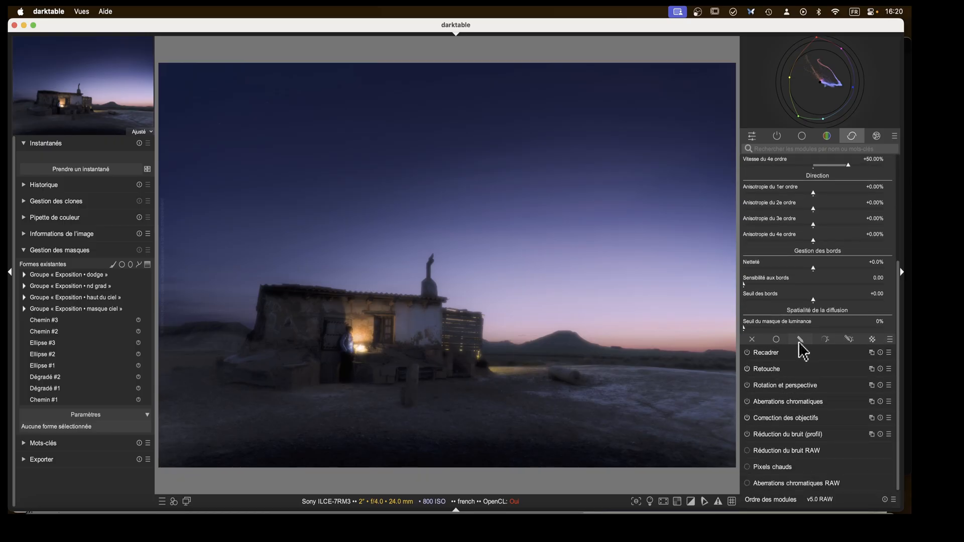
{"action": "left_click", "coordinate": [799, 343]}
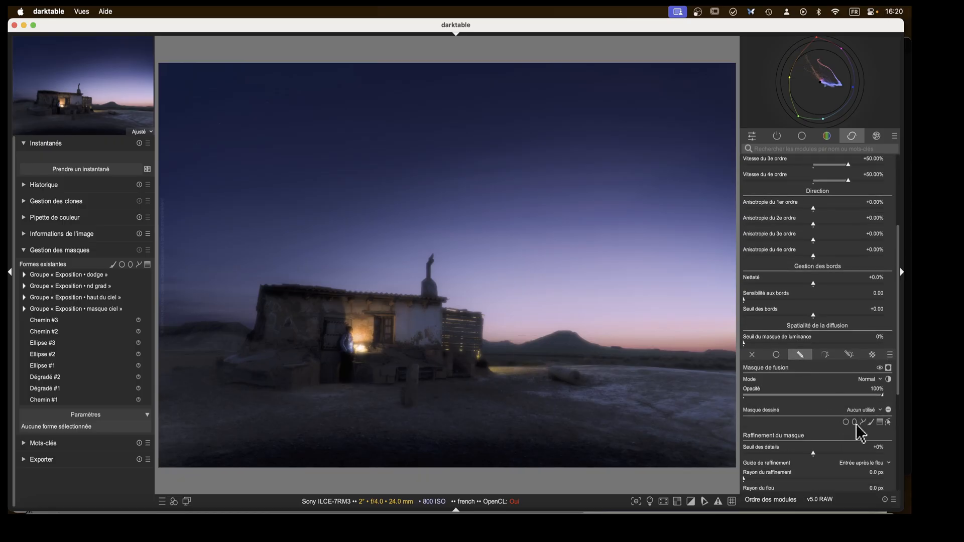
{"action": "left_click", "coordinate": [854, 422]}
{"action": "left_click", "coordinate": [367, 332]}
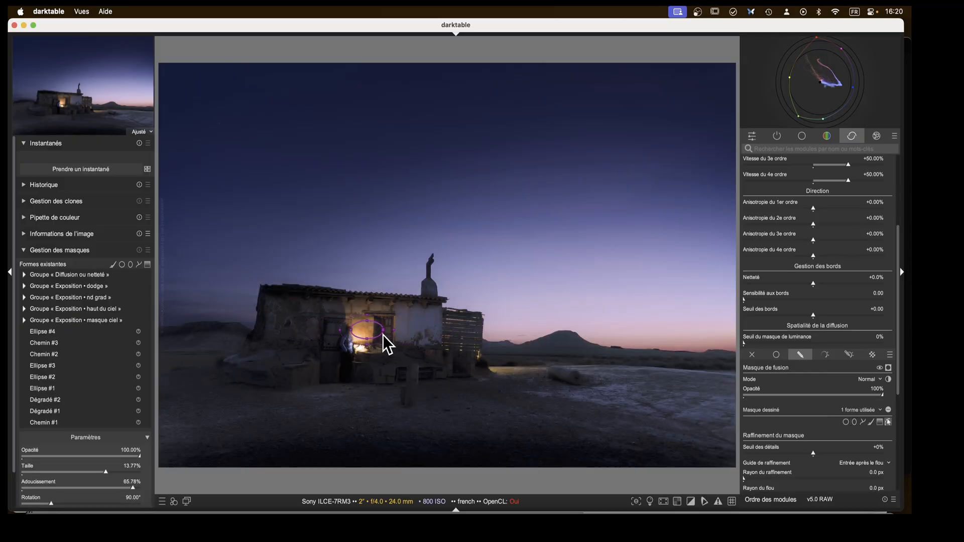
{"action": "scroll", "coordinate": [383, 339], "scroll_direction": "down", "scroll_amount": 10}
{"action": "left_click_drag", "start_coordinate": [360, 320], "coordinate": [359, 313]}
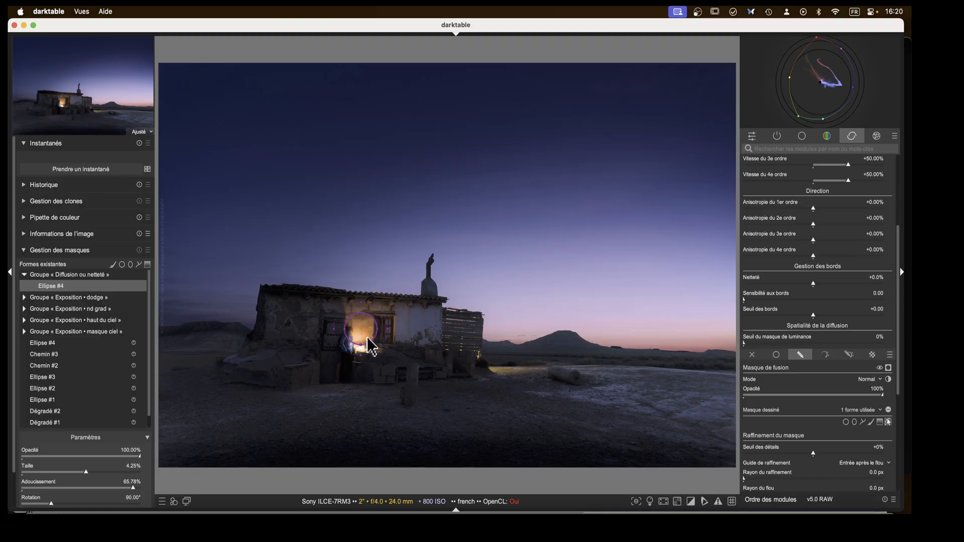
Combine the drawn mask with a parametric Jz input range starting around 0.40 to 0.54, viewing the mask.
{"action": "scroll", "coordinate": [840, 361], "scroll_direction": "down", "scroll_amount": 5}
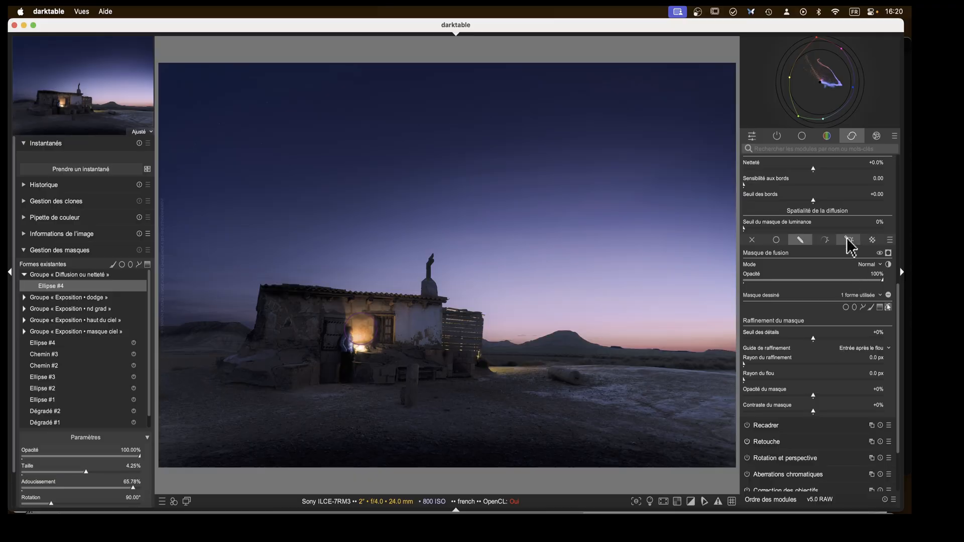
{"action": "left_click", "coordinate": [847, 241]}
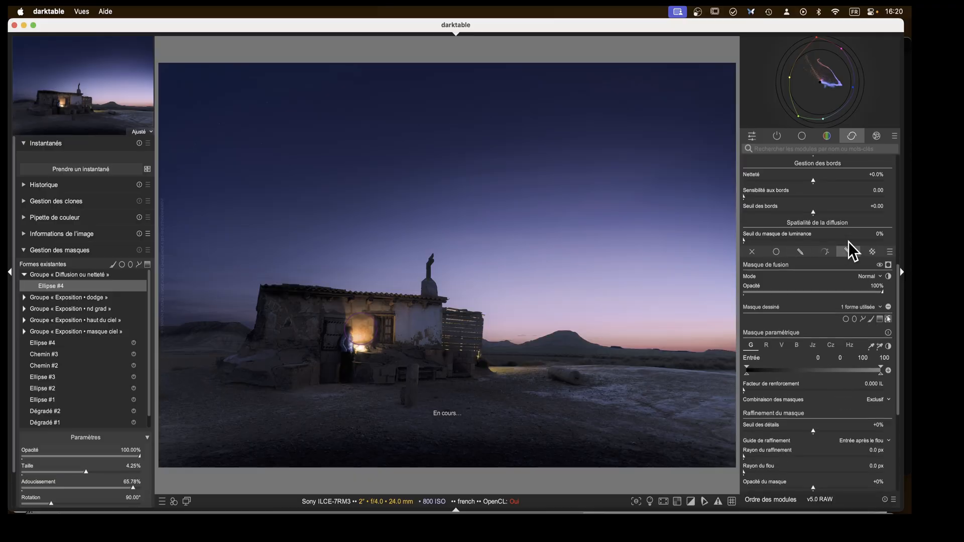
{"action": "left_click", "coordinate": [809, 346]}
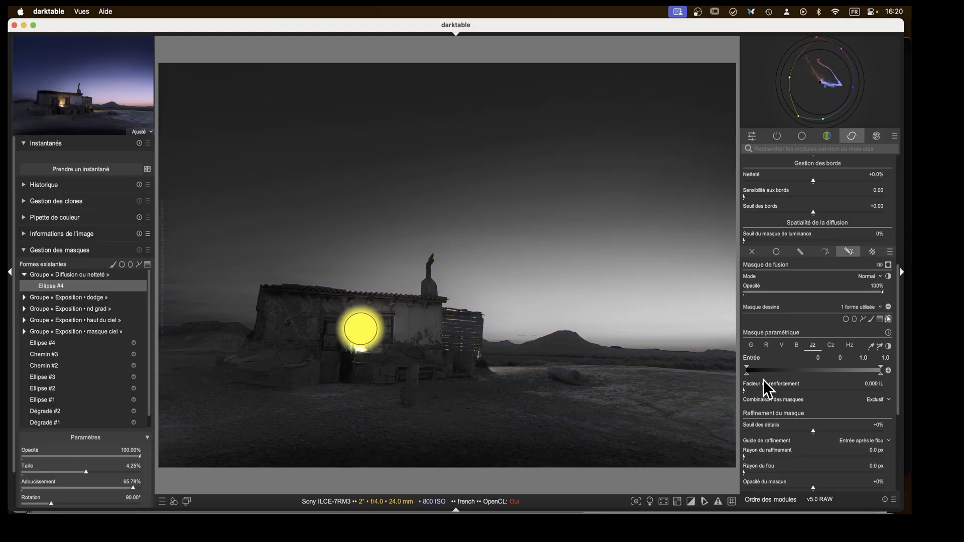
{"action": "left_click_drag", "start_coordinate": [748, 374], "coordinate": [759, 376]}
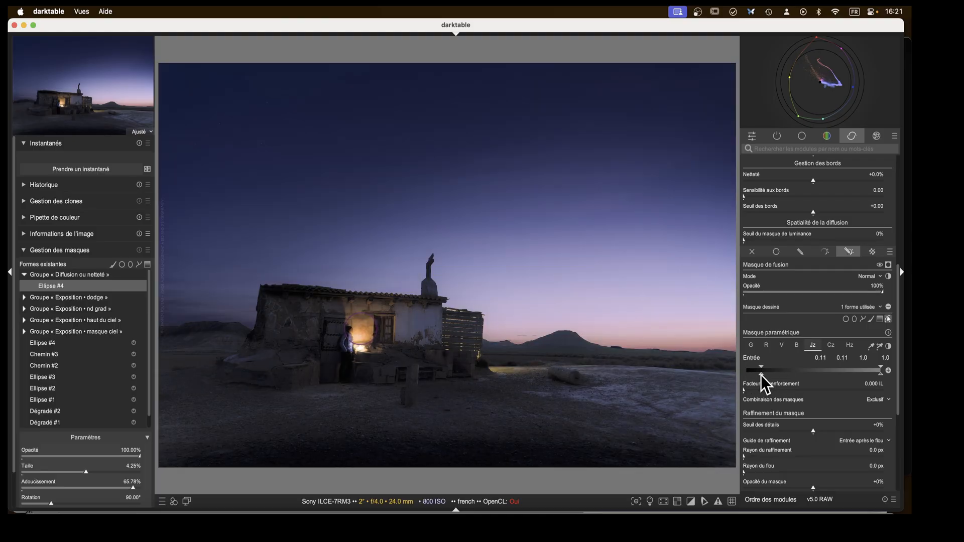
{"action": "left_click", "coordinate": [889, 265]}
{"action": "left_click_drag", "start_coordinate": [760, 375], "coordinate": [800, 377]}
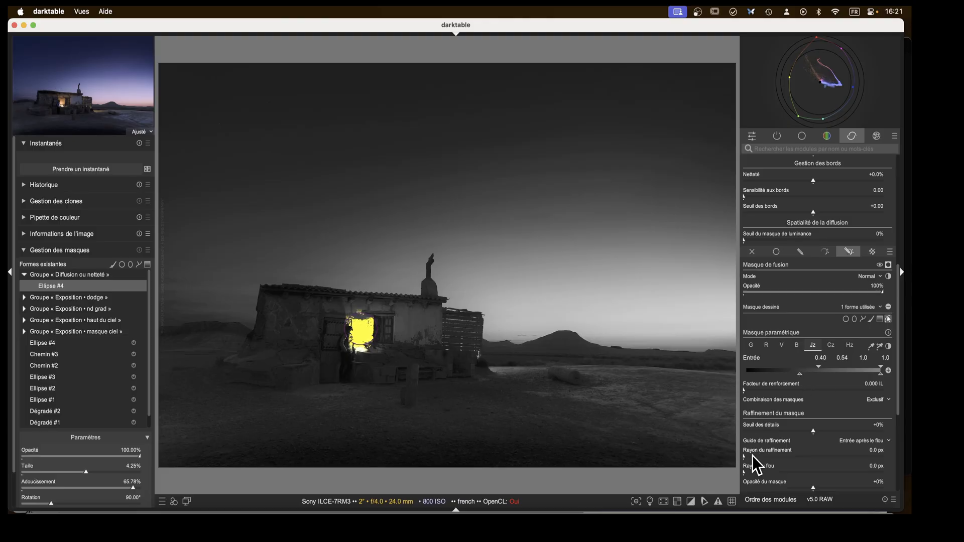
Set the mask refinement radius to 39.4 px, hide the mask overlay and collapse the glow module.
{"action": "left_click_drag", "start_coordinate": [753, 457], "coordinate": [765, 457]}
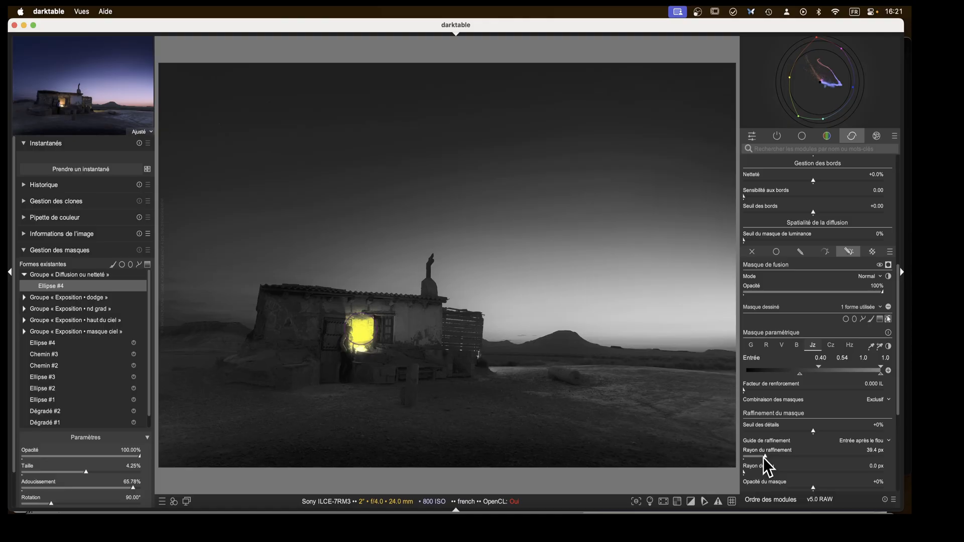
{"action": "scroll", "coordinate": [800, 280], "scroll_direction": "up", "scroll_amount": 8}
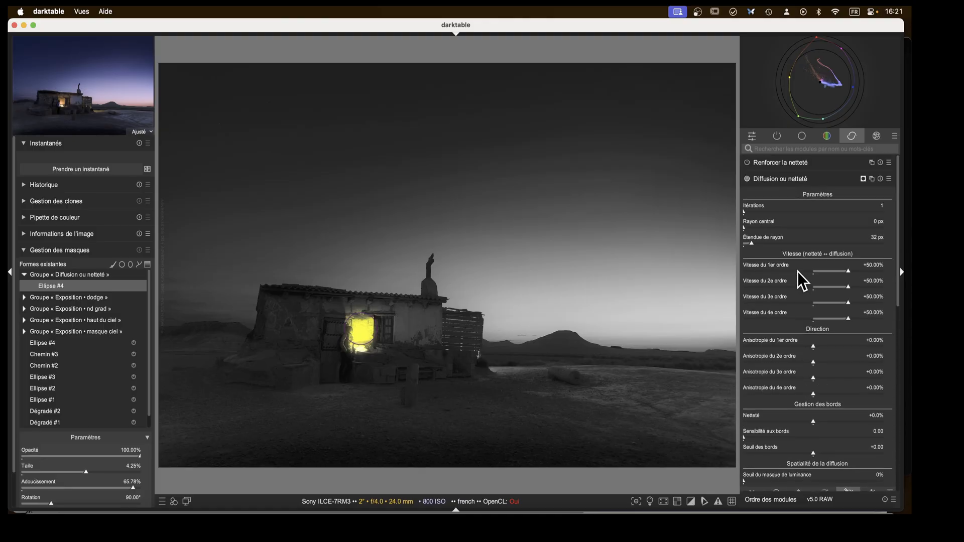
{"action": "left_click", "coordinate": [862, 180]}
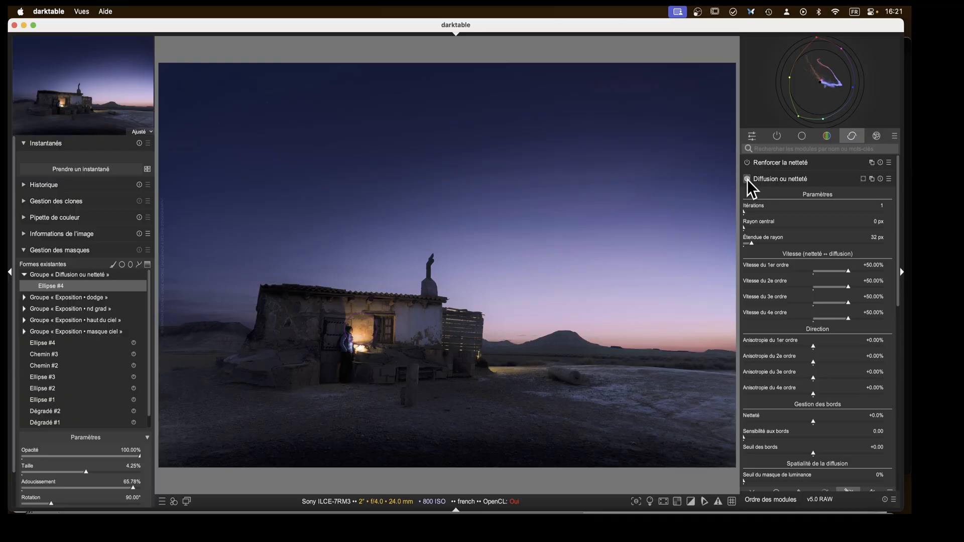
{"action": "left_click", "coordinate": [767, 181]}
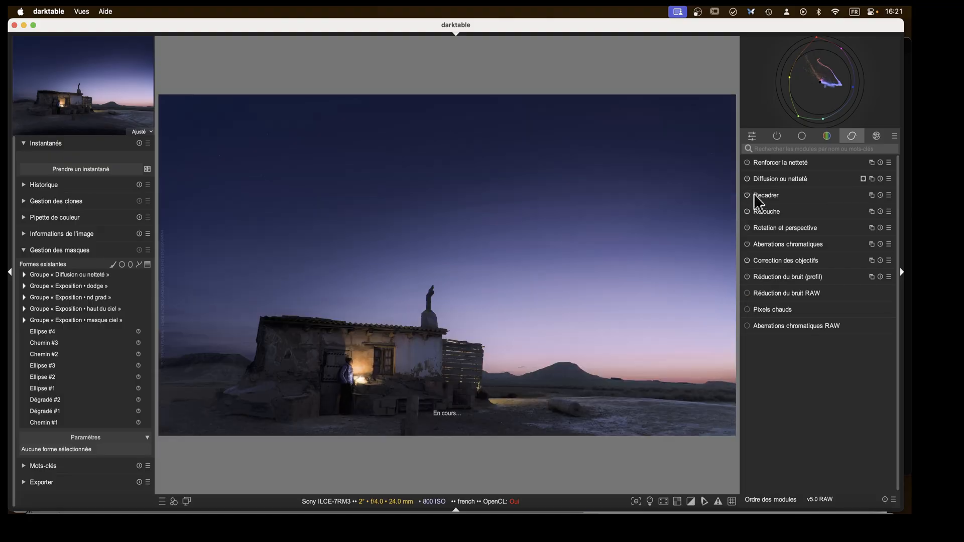
Move the 16:9 crop frame down to reframe the image lower.
{"action": "left_click", "coordinate": [767, 195]}
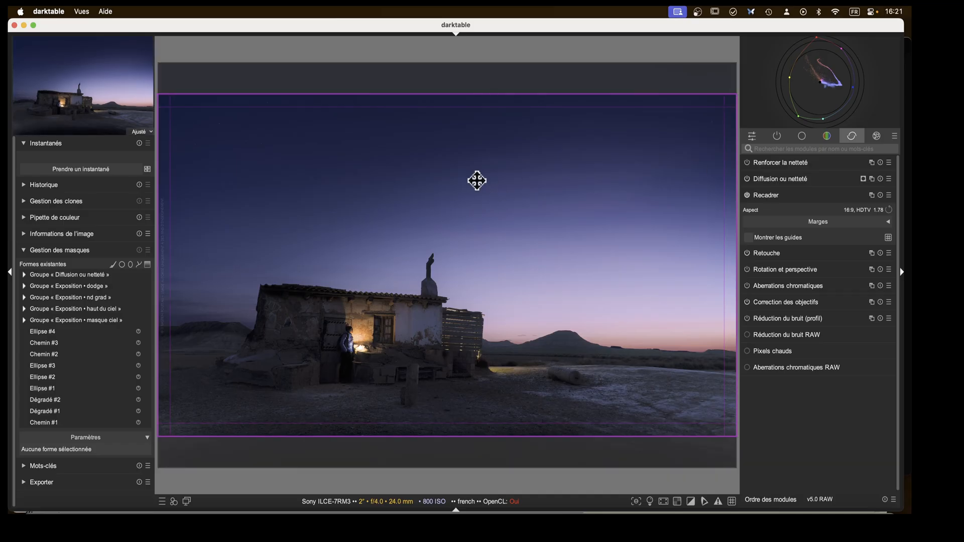
{"action": "left_click_drag", "start_coordinate": [474, 180], "coordinate": [463, 249]}
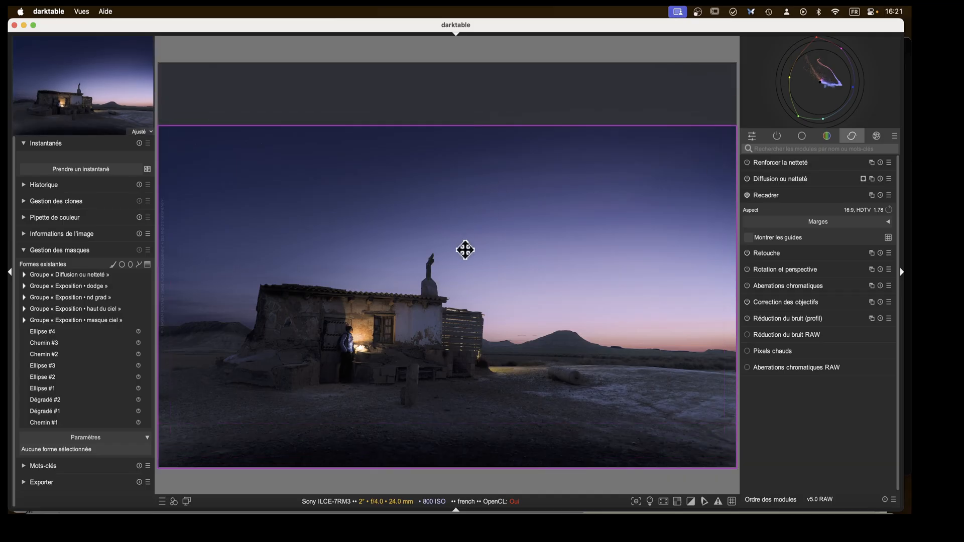
{"action": "left_click", "coordinate": [765, 197]}
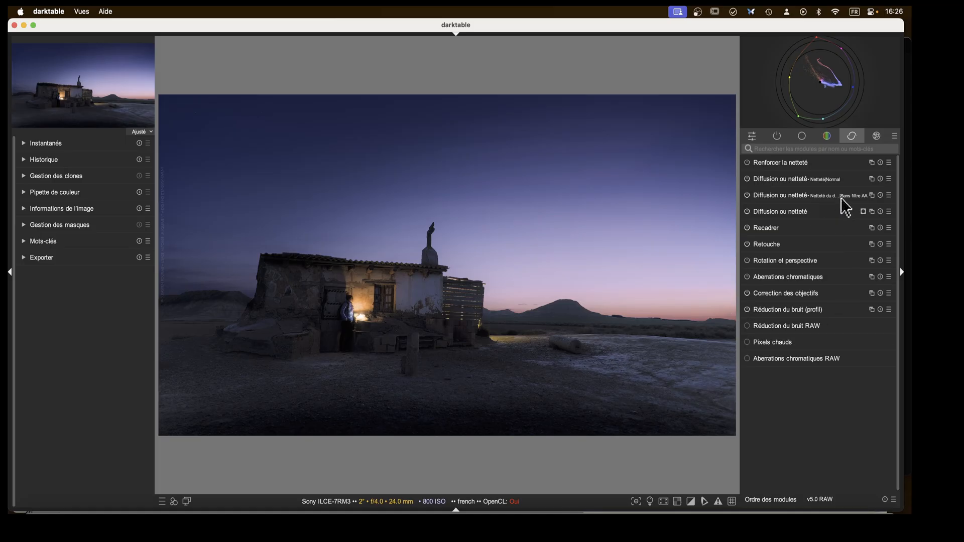
{"action": "left_click", "coordinate": [889, 196]}
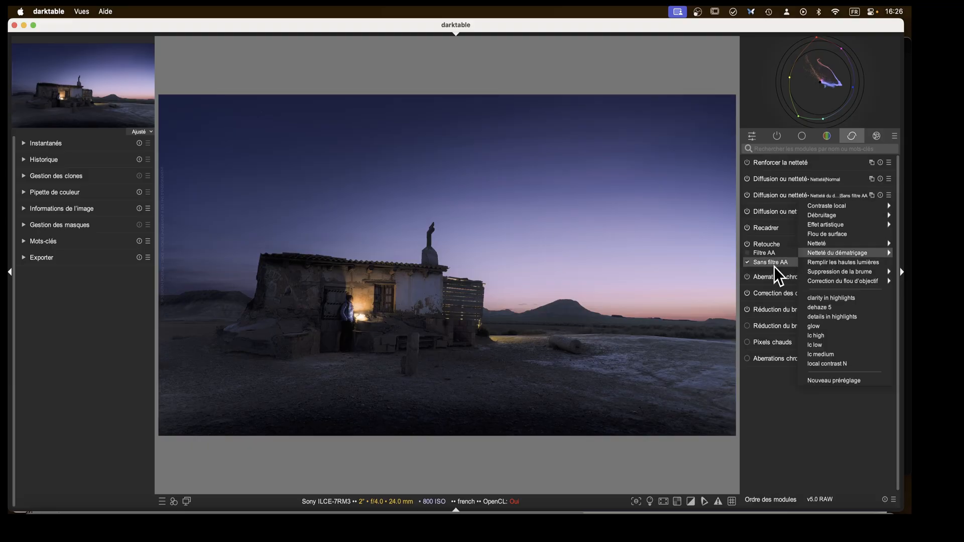
{"action": "mouse_move", "coordinate": [849, 244]}
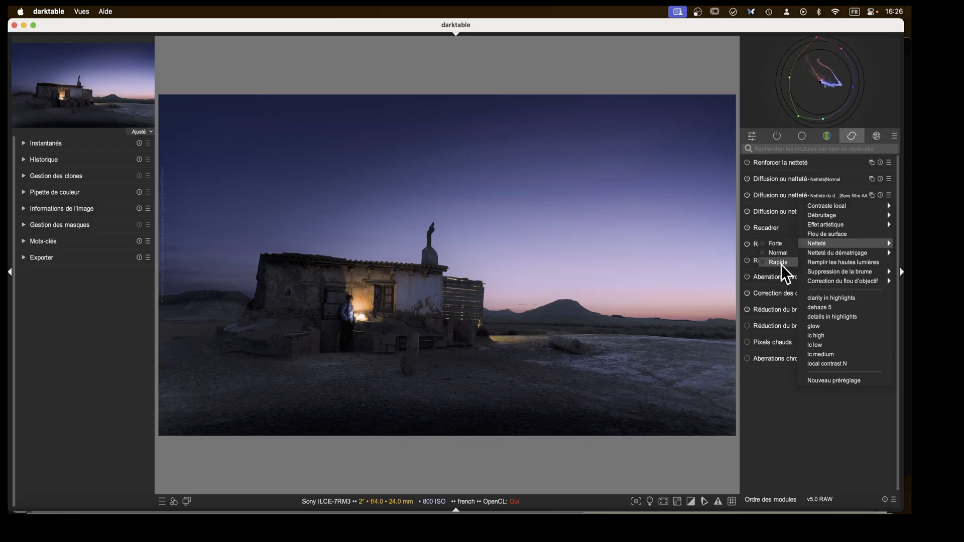
{"action": "left_click", "coordinate": [631, 141]}
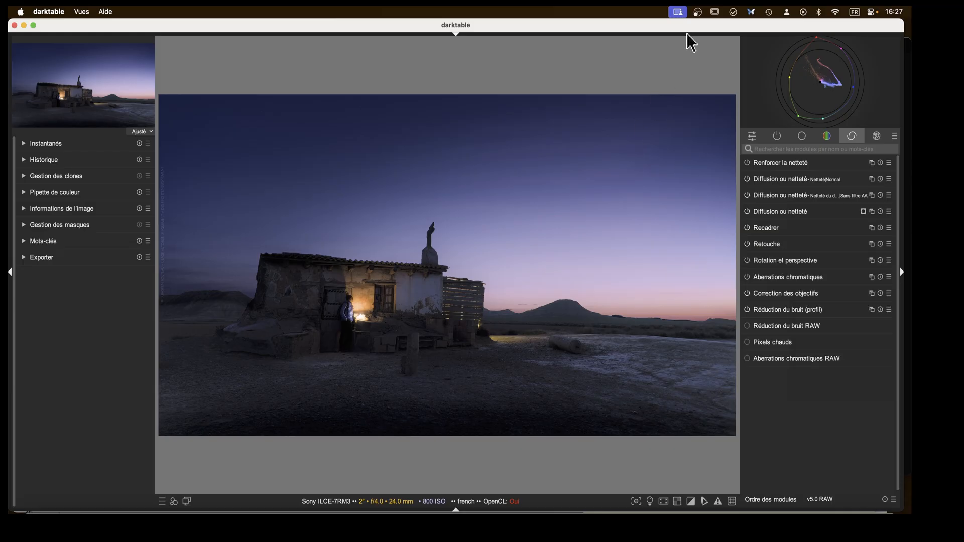
Switch to the lighttable and expand the external editors module.
{"action": "key", "text": "l"}
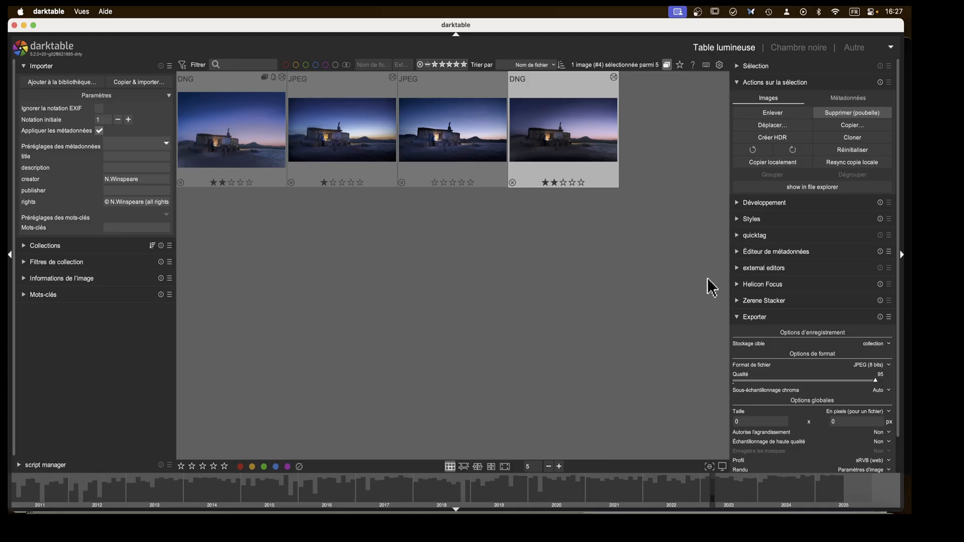
{"action": "left_click", "coordinate": [743, 253]}
{"action": "left_click", "coordinate": [738, 252]}
{"action": "left_click", "coordinate": [737, 268]}
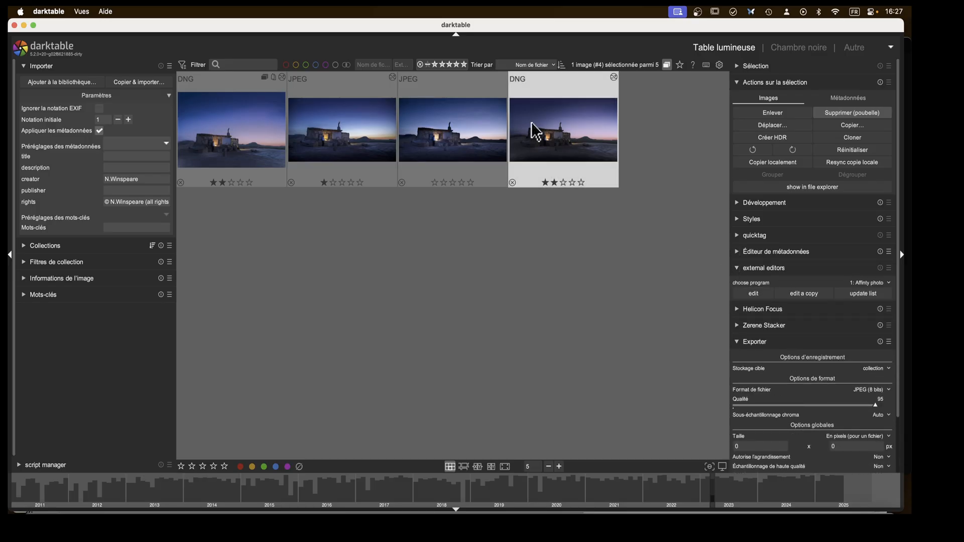
Collapse the external editors module and export the selected DNG as a JPEG with quality 95.
{"action": "left_click", "coordinate": [736, 268]}
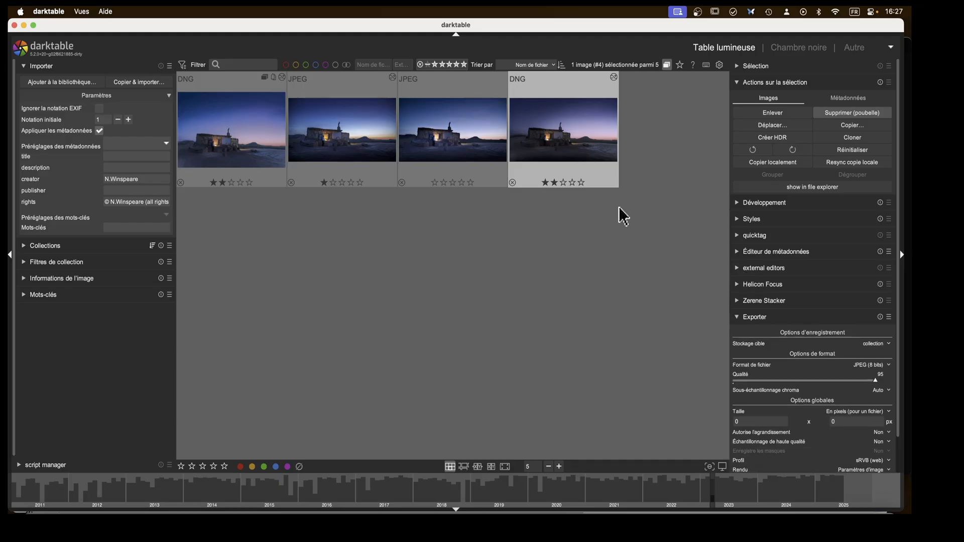
{"action": "scroll", "coordinate": [791, 301], "scroll_direction": "down", "scroll_amount": 2}
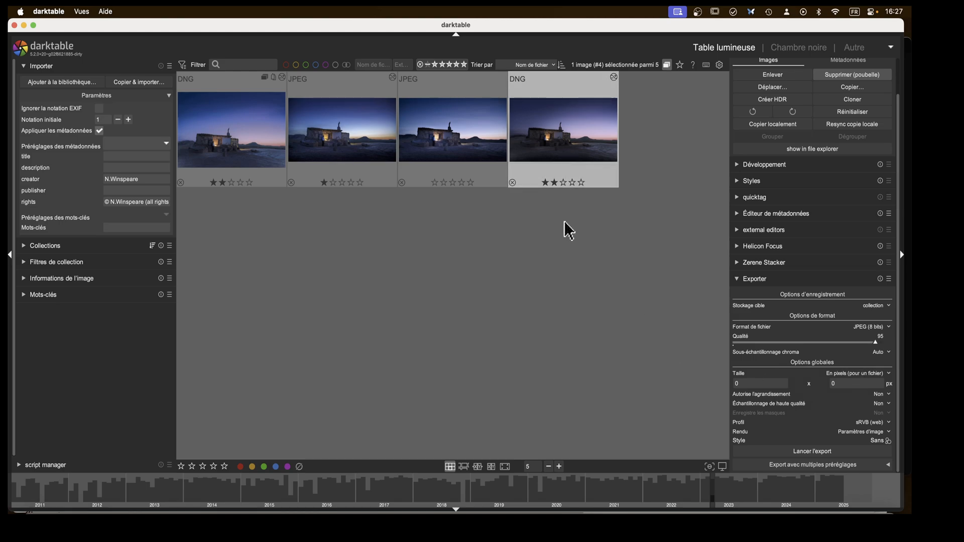
{"action": "key", "text": "ctrl+e"}
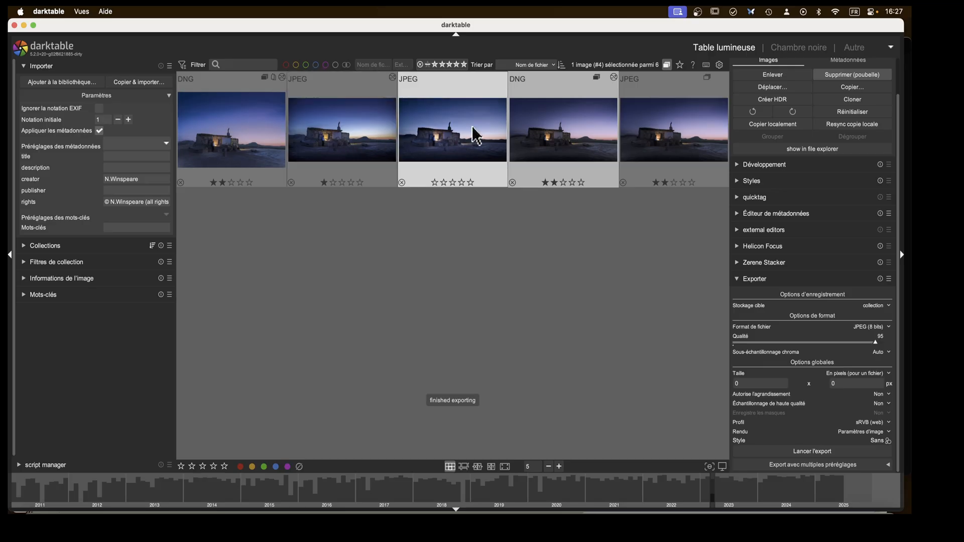
Open the exported JPEG in the darkroom, expand the snapshots module and hide the module panel.
{"action": "left_click", "coordinate": [563, 132]}
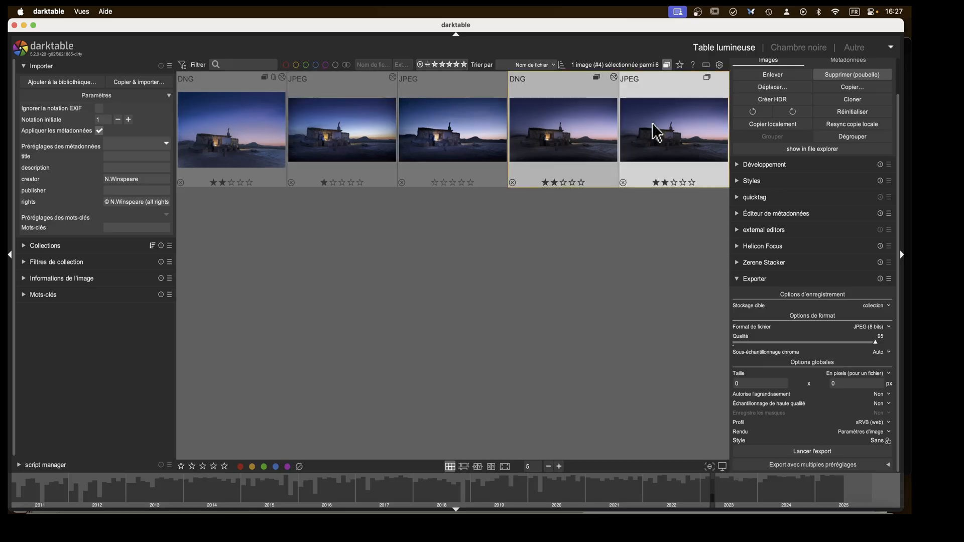
{"action": "double_click", "coordinate": [670, 136]}
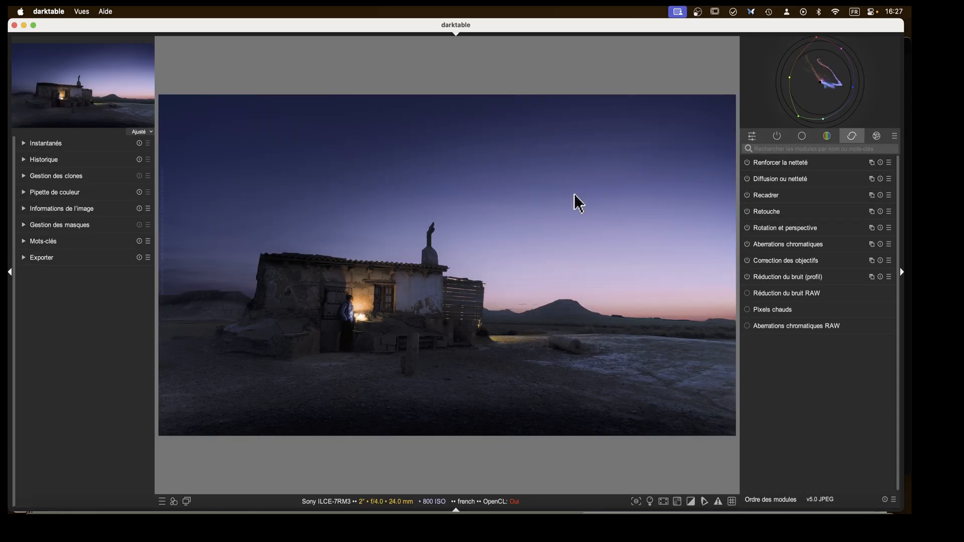
{"action": "left_click", "coordinate": [24, 144]}
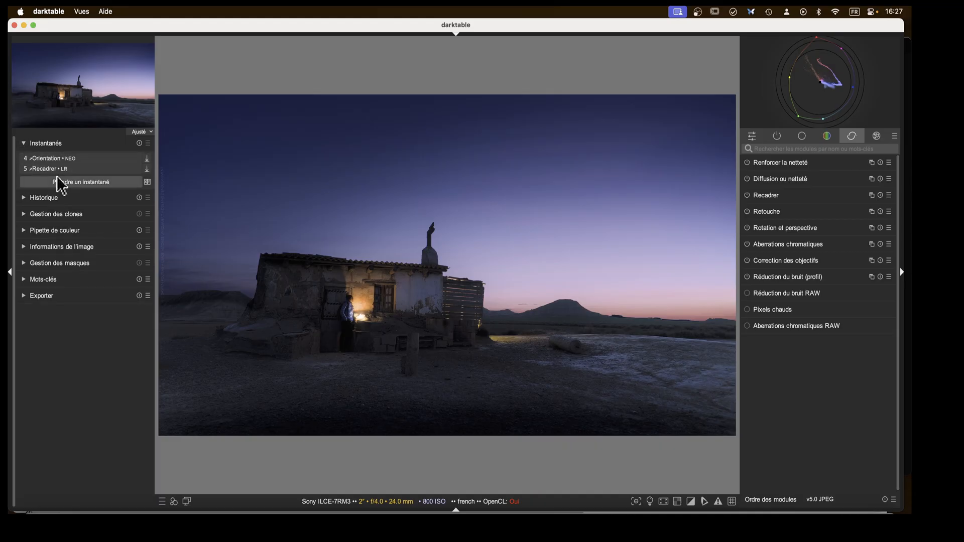
{"action": "left_click", "coordinate": [903, 274]}
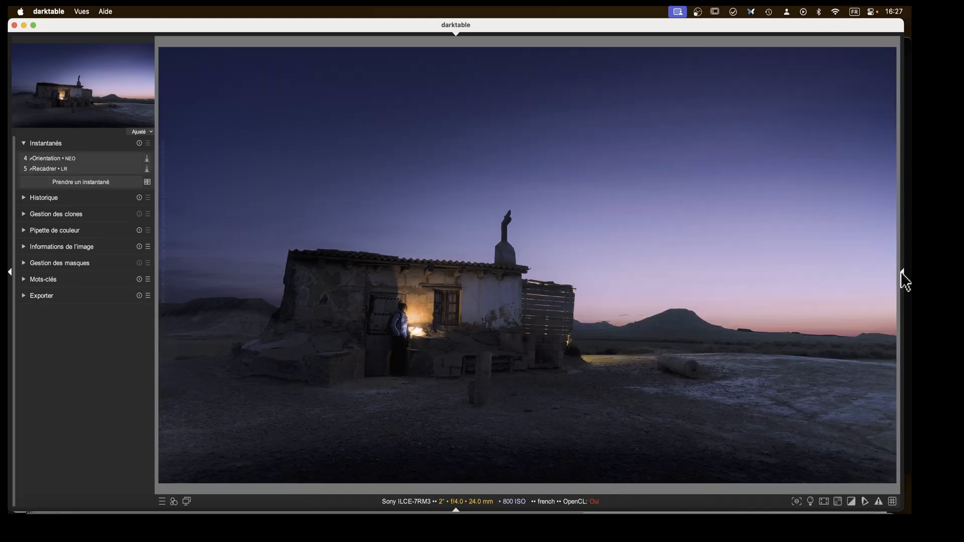
Compare the edited image against the Orientation snapshot by sweeping the split line across it.
{"action": "left_click", "coordinate": [76, 158]}
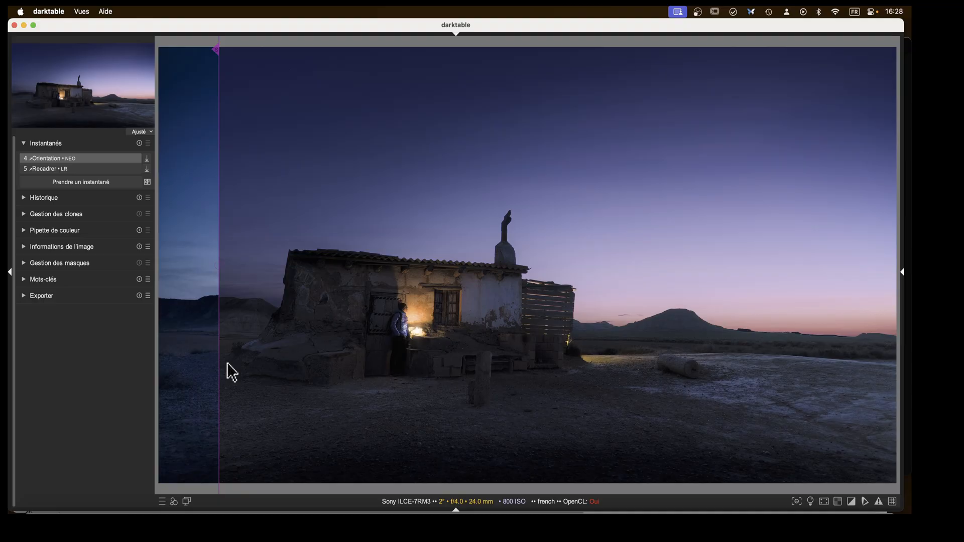
{"action": "mouse_move", "coordinate": [219, 349]}
{"action": "left_mouse_down"}
{"action": "mouse_move", "coordinate": [746, 359]}
{"action": "mouse_move", "coordinate": [909, 375]}
{"action": "mouse_move", "coordinate": [160, 394]}
{"action": "mouse_move", "coordinate": [905, 383]}
{"action": "mouse_move", "coordinate": [886, 394]}
{"action": "left_mouse_up"}
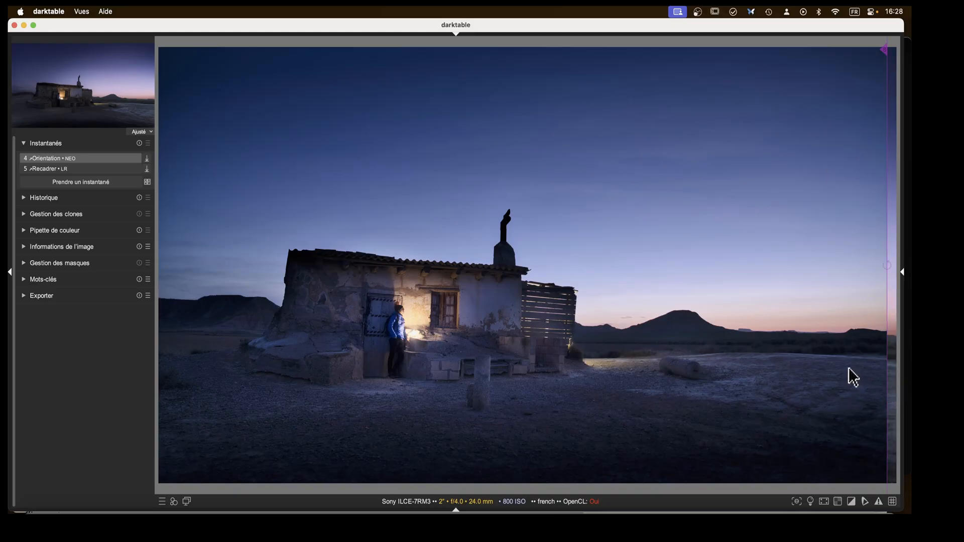
{"action": "left_click_drag", "start_coordinate": [889, 372], "coordinate": [347, 362]}
Compare the edited image against the Recadrer snapshot by sweeping the split line back and forth.
{"action": "left_click", "coordinate": [76, 169]}
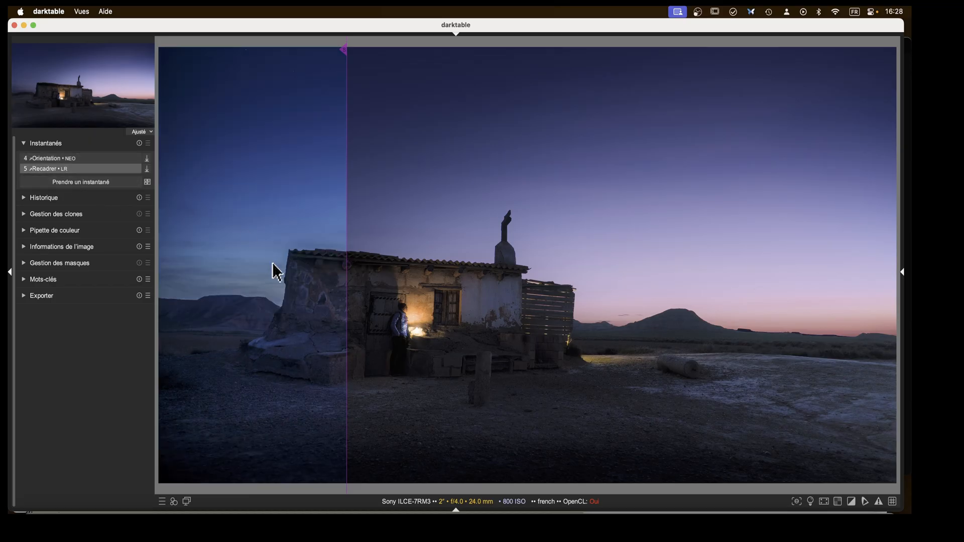
{"action": "left_click_drag", "start_coordinate": [348, 353], "coordinate": [904, 355]}
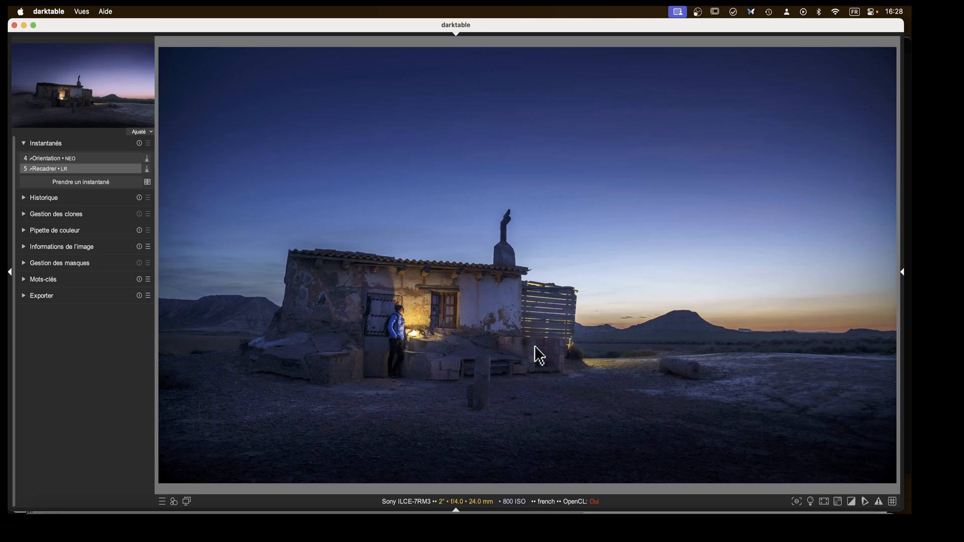
{"action": "left_click_drag", "start_coordinate": [889, 338], "coordinate": [435, 354]}
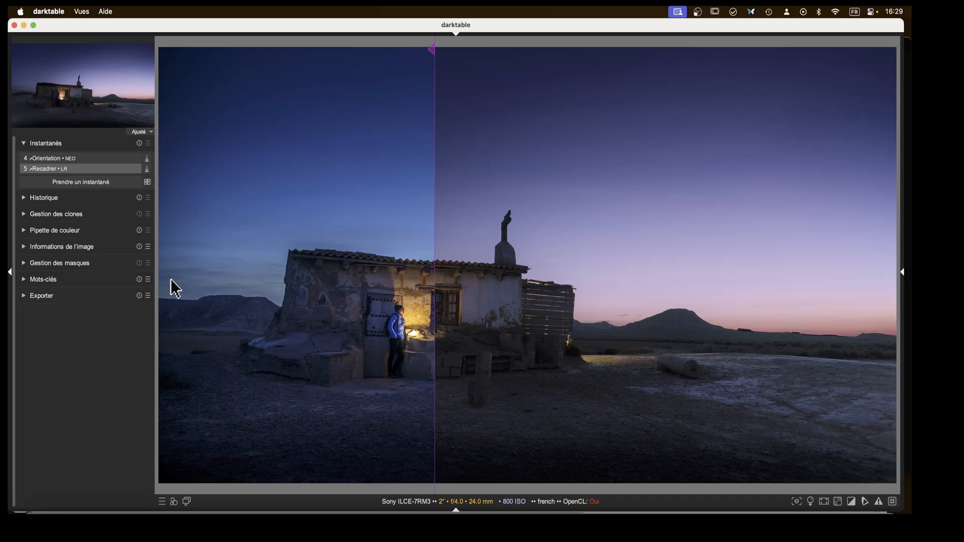
{"action": "left_click_drag", "start_coordinate": [436, 365], "coordinate": [867, 360]}
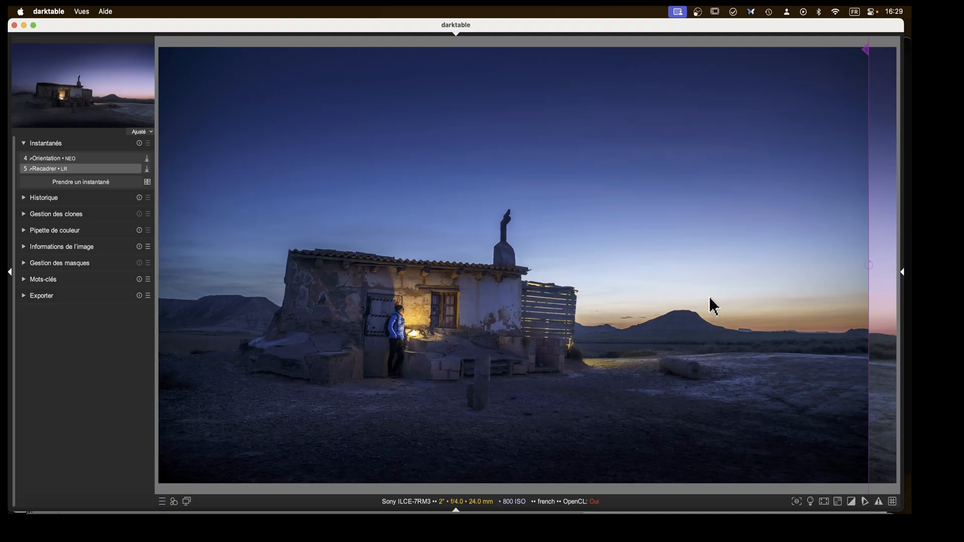
{"action": "scroll", "coordinate": [709, 296], "scroll_direction": "up", "scroll_amount": 4}
{"action": "left_click_drag", "start_coordinate": [709, 296], "coordinate": [726, 334]}
{"action": "scroll", "coordinate": [727, 334], "scroll_direction": "down", "scroll_amount": 4}
{"action": "left_click_drag", "start_coordinate": [861, 332], "coordinate": [185, 362]}
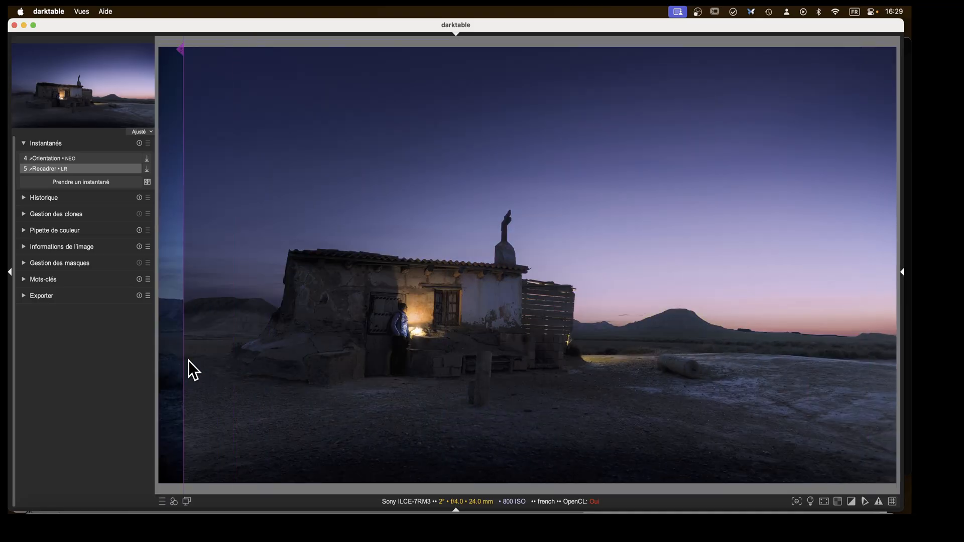